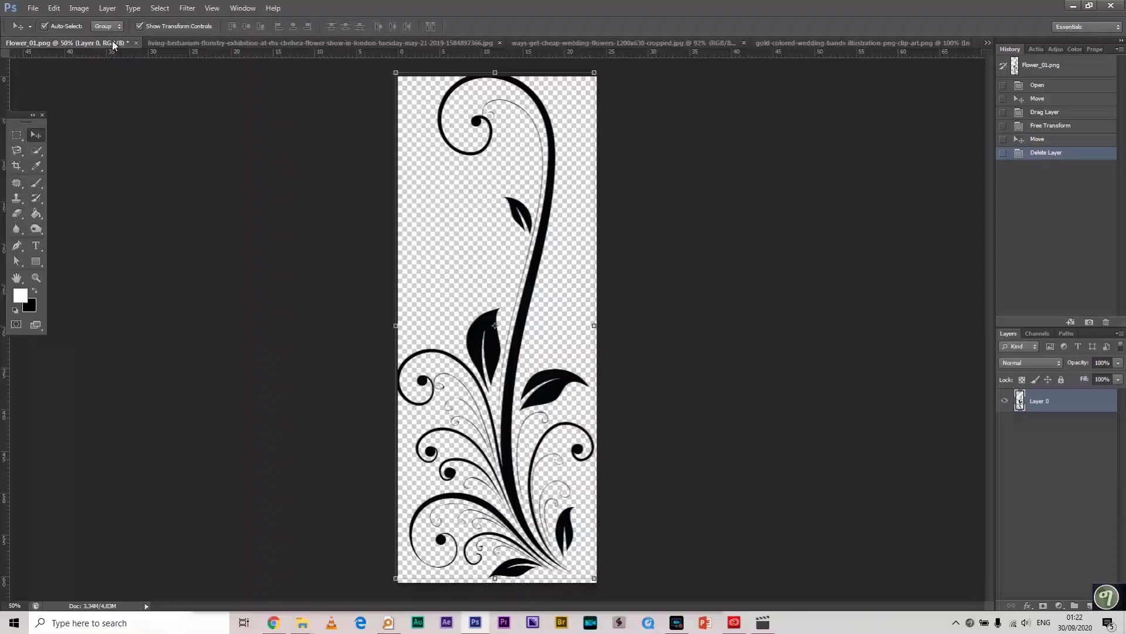
# - Look through the open floral ornament, flower and wedding-ring images, and shift the black ornament slightly up and left in Flower_01.png
pyautogui.click(207, 43)
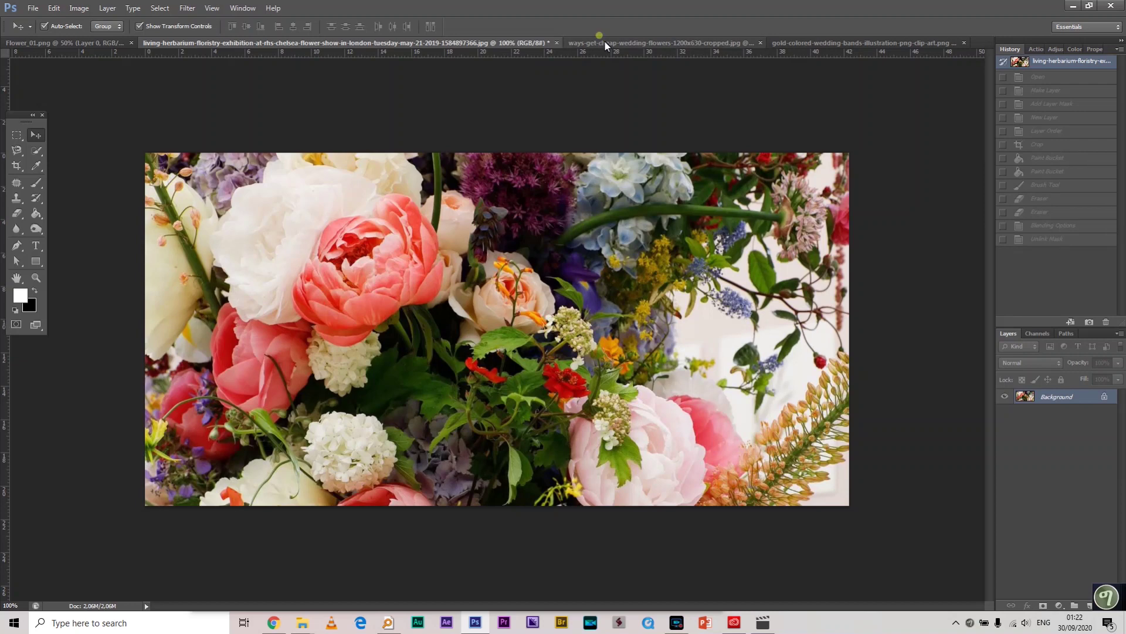
pyautogui.click(604, 43)
pyautogui.click(850, 45)
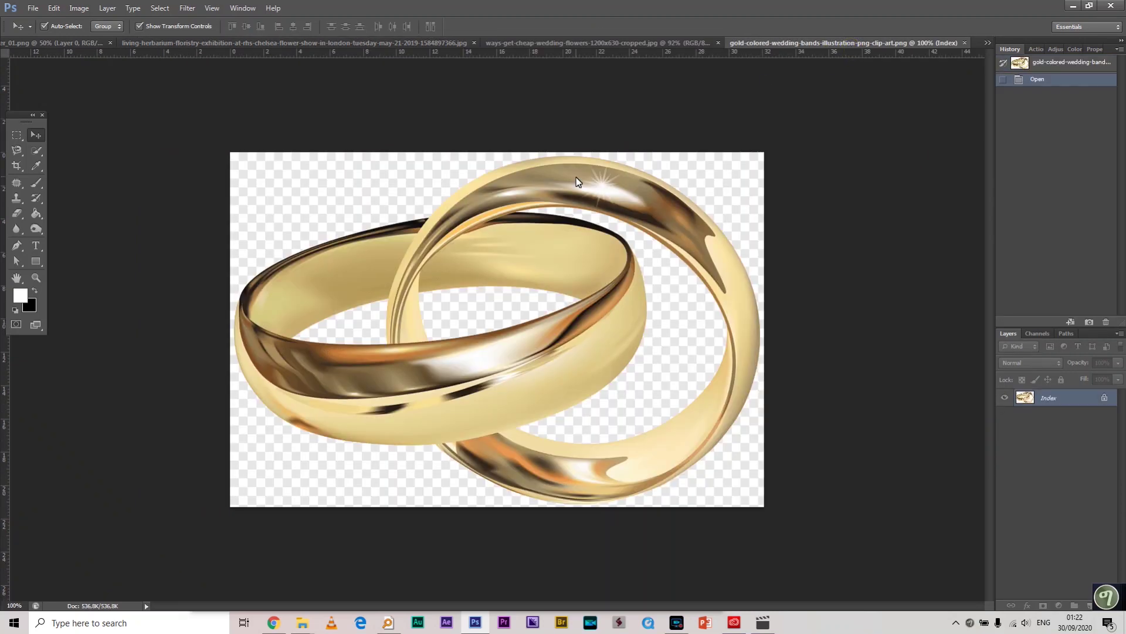
pyautogui.click(61, 44)
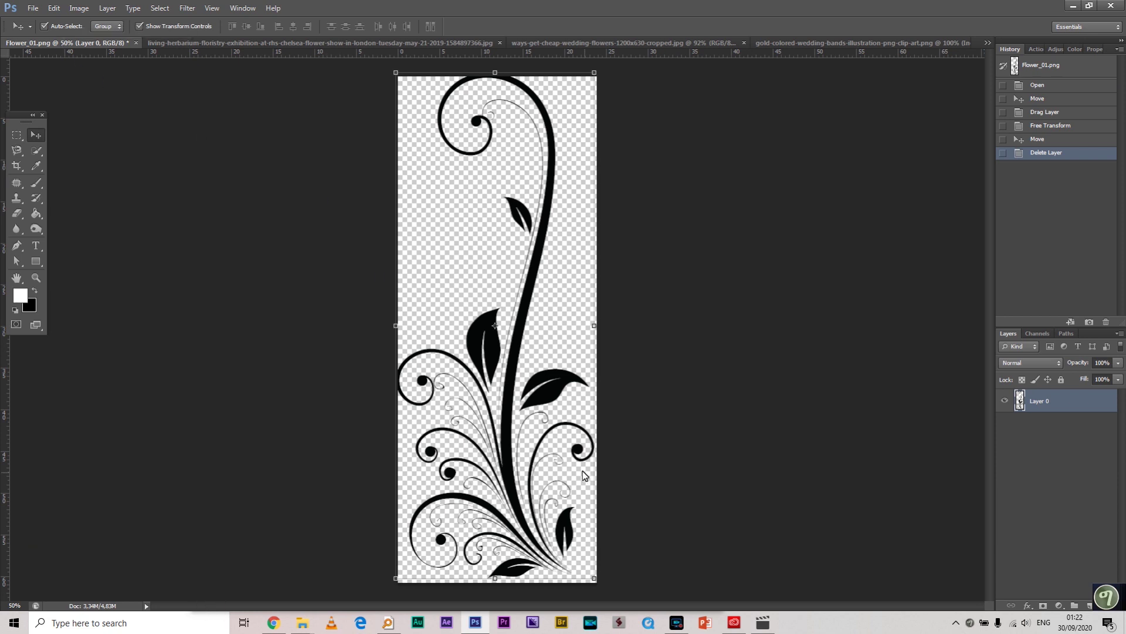
pyautogui.moveTo(524, 331)
pyautogui.mouseDown()
pyautogui.moveTo(529, 340)
pyautogui.moveTo(516, 316)
pyautogui.mouseUp()
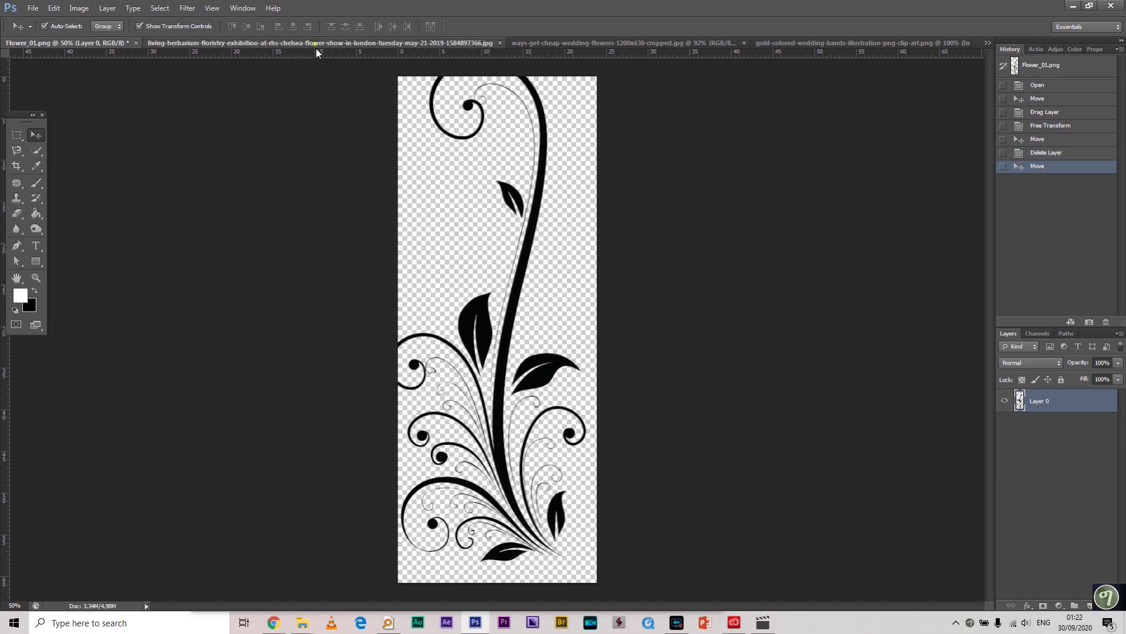
pyautogui.click(319, 43)
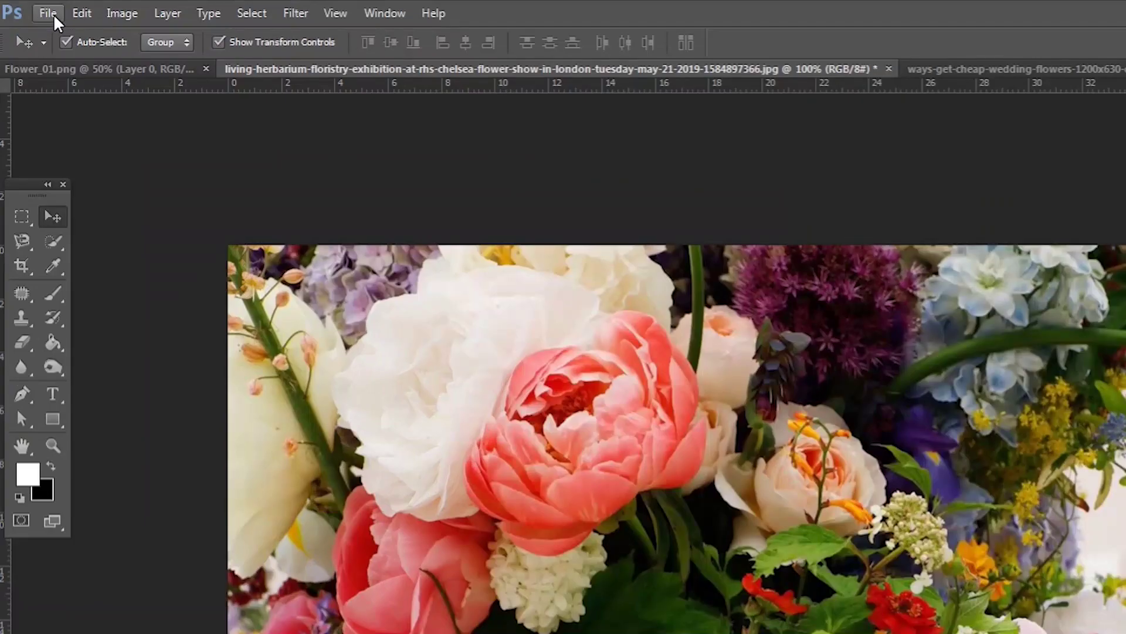
# - Create a new blank document 7 inches wide and 12 inches high
pyautogui.click(48, 13)
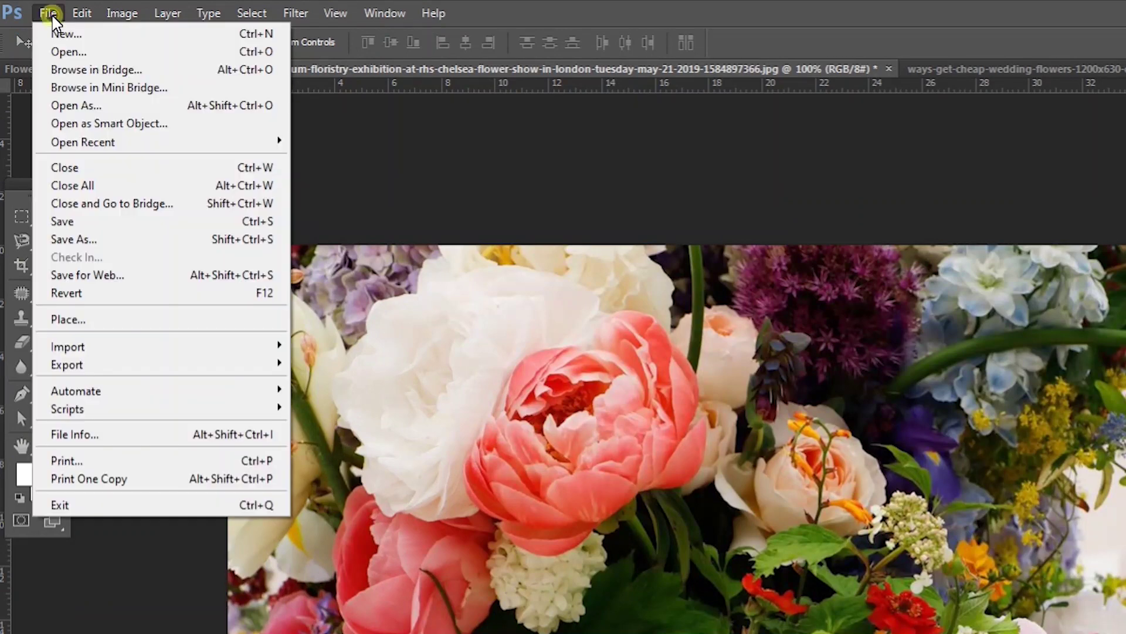
pyautogui.click(61, 31)
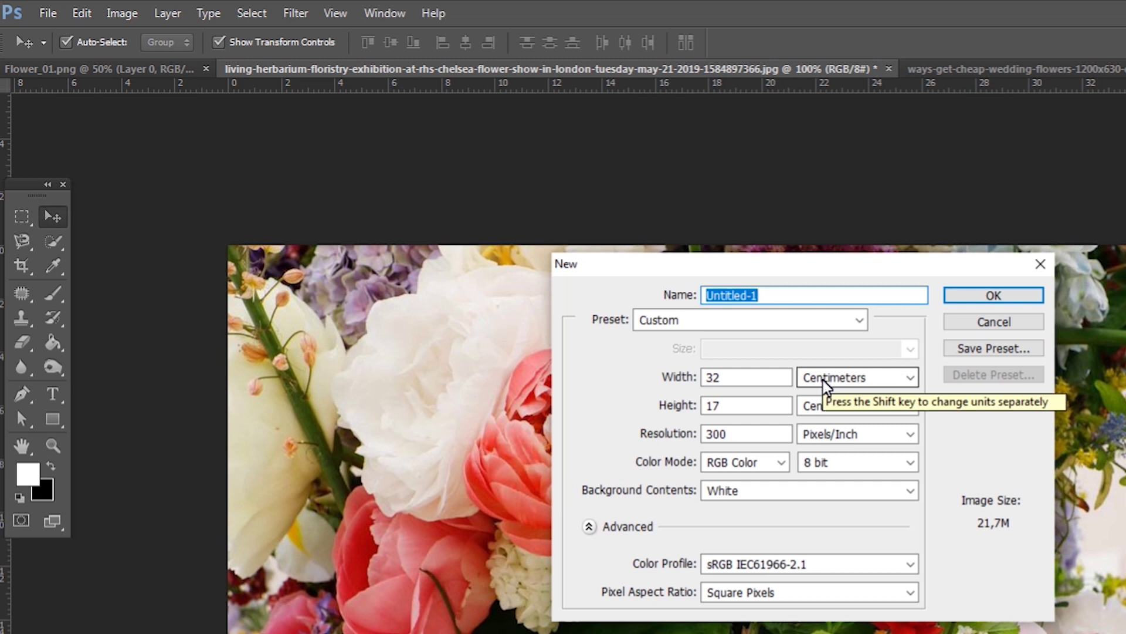
pyautogui.doubleClick(746, 376)
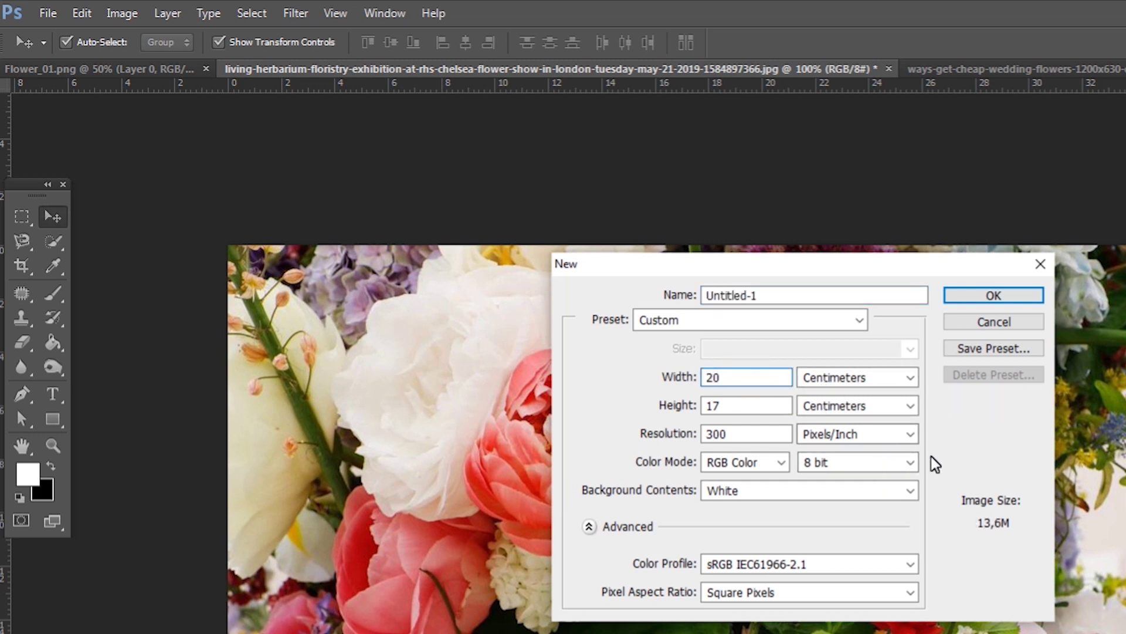
pyautogui.click(852, 381)
pyautogui.click(862, 411)
pyautogui.doubleClick(743, 377)
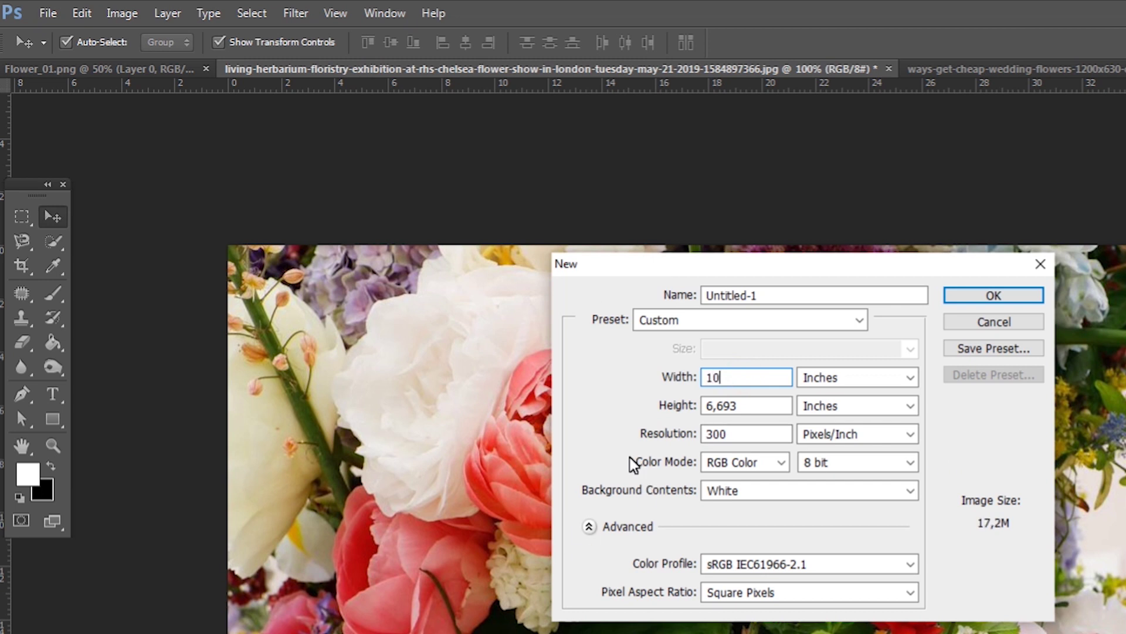
pyautogui.doubleClick(766, 406)
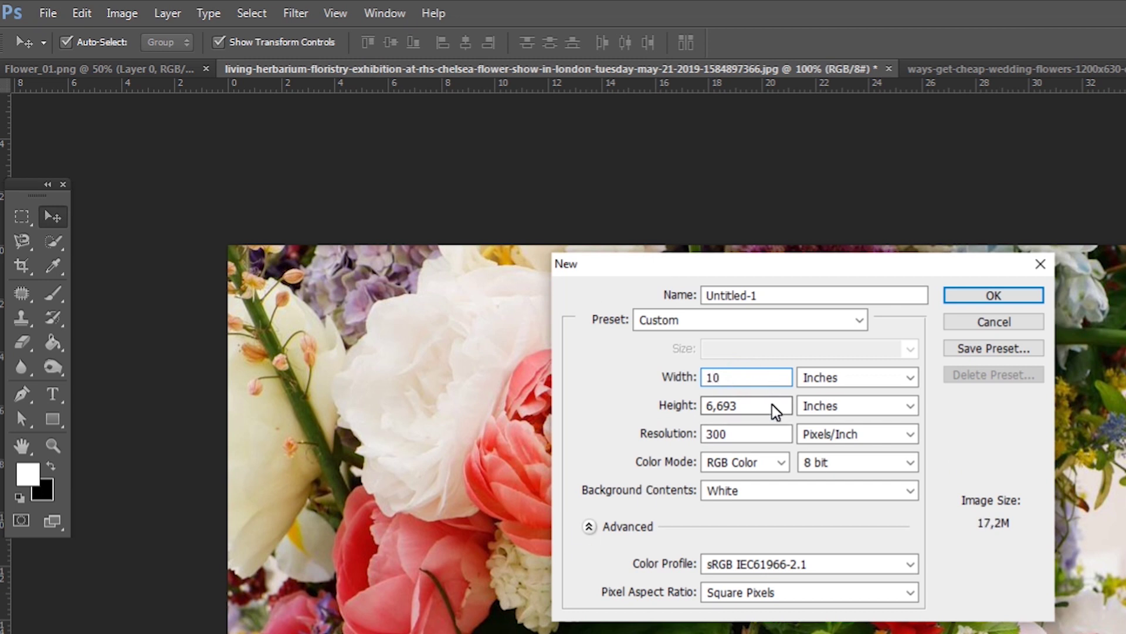
pyautogui.doubleClick(730, 377)
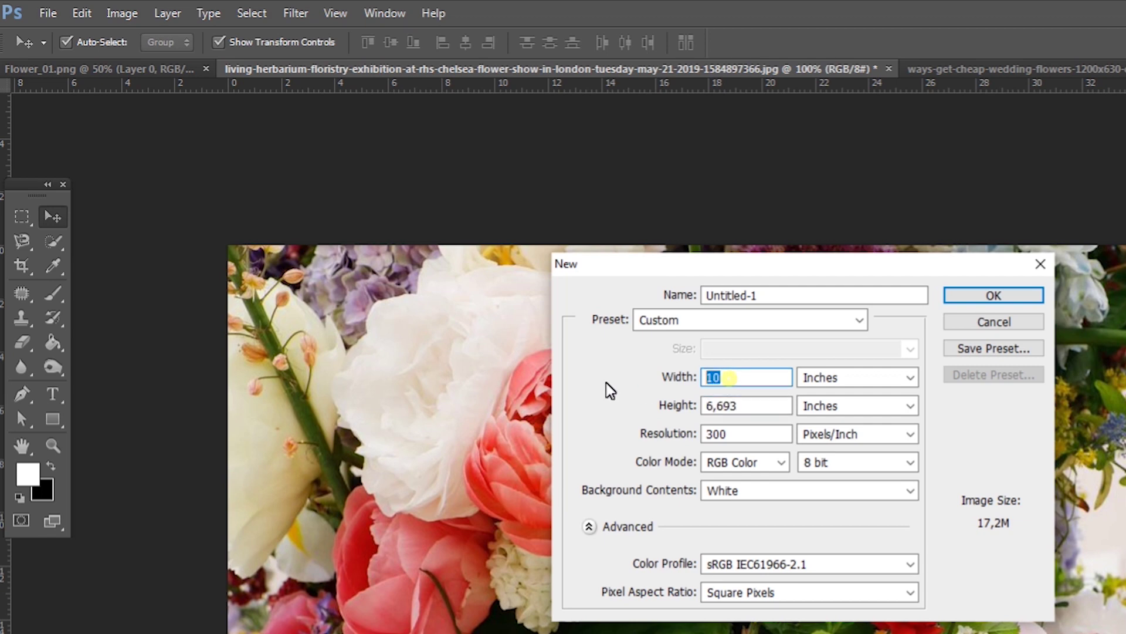
pyautogui.doubleClick(713, 411)
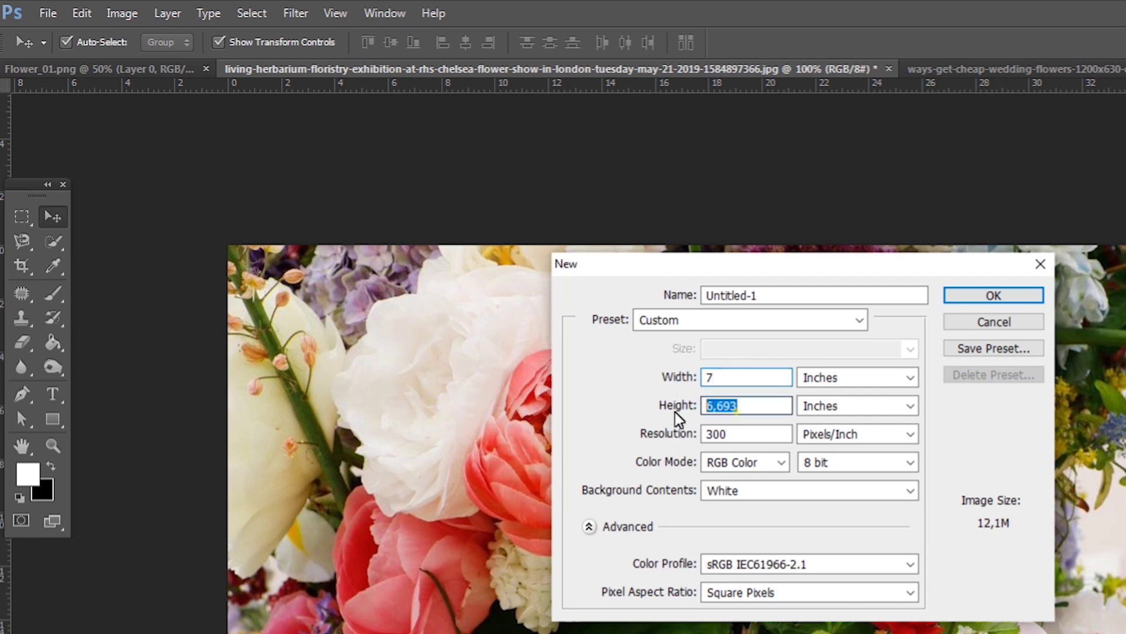
pyautogui.write('12')
pyautogui.press('Return')
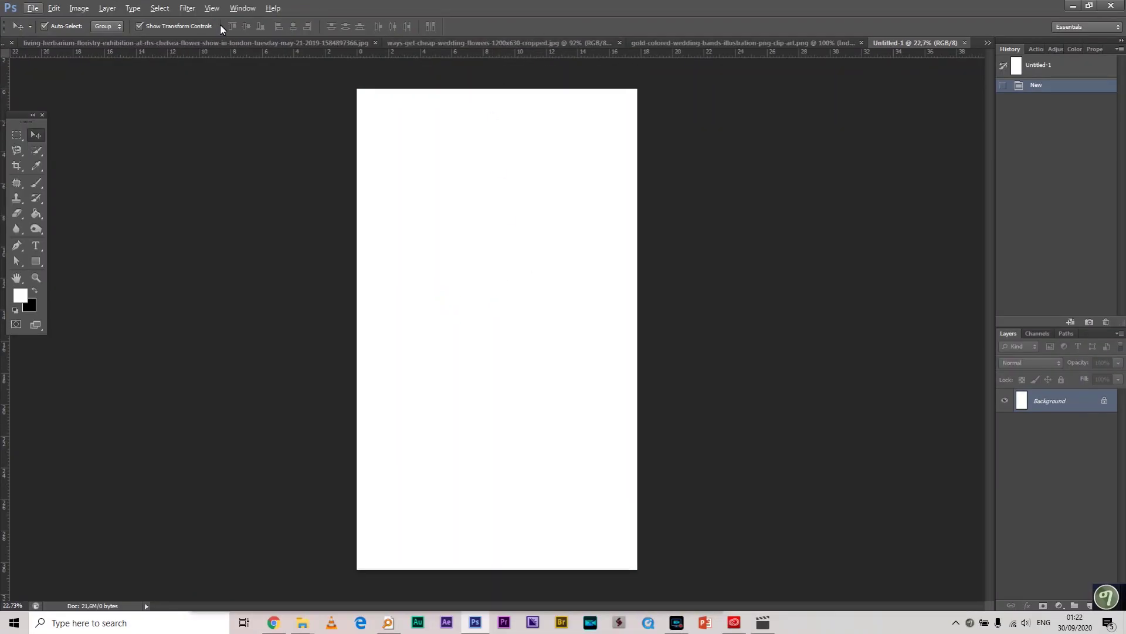
# - Copy the living-herbarium flower photo into the new document and rotate it 90° clockwise
pyautogui.click(273, 46)
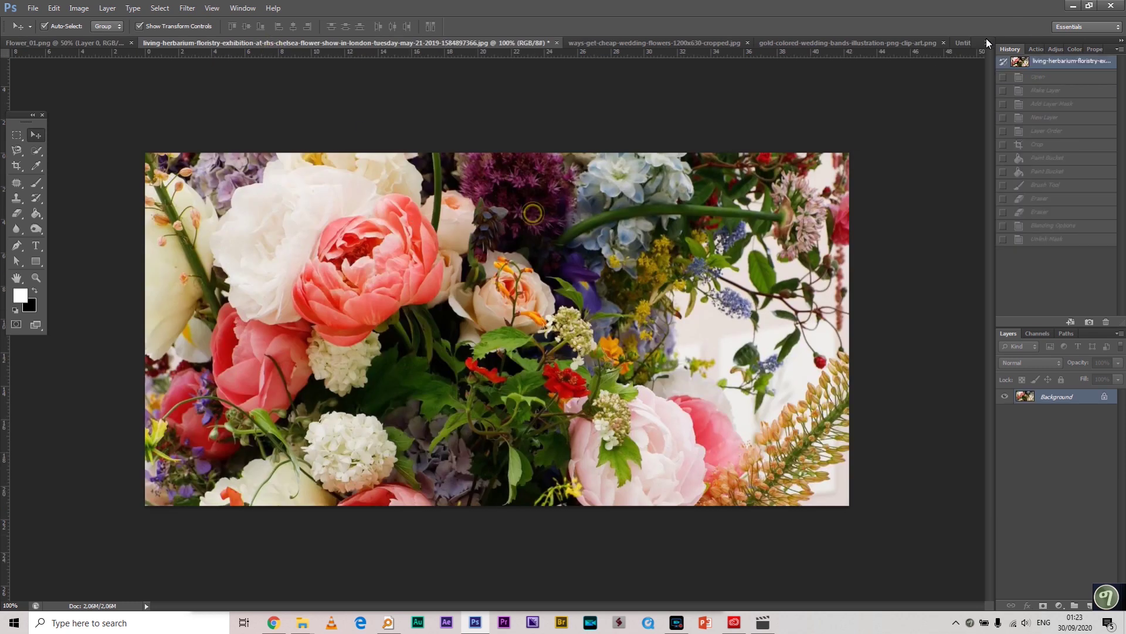
pyautogui.moveTo(959, 40); pyautogui.dragTo(465, 217)
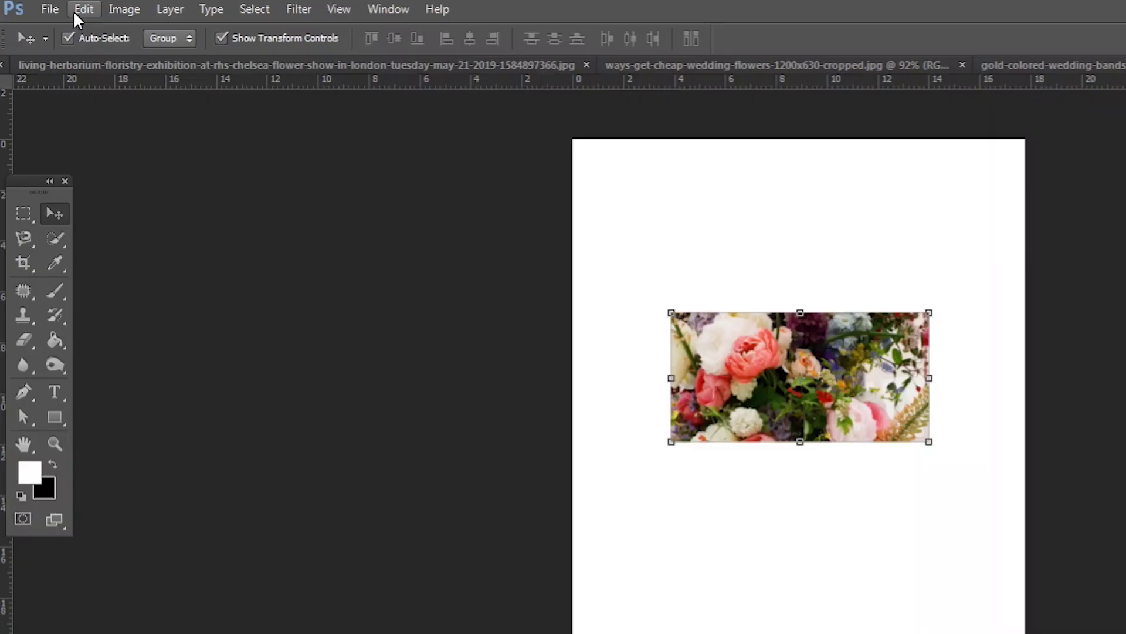
pyautogui.click(83, 10)
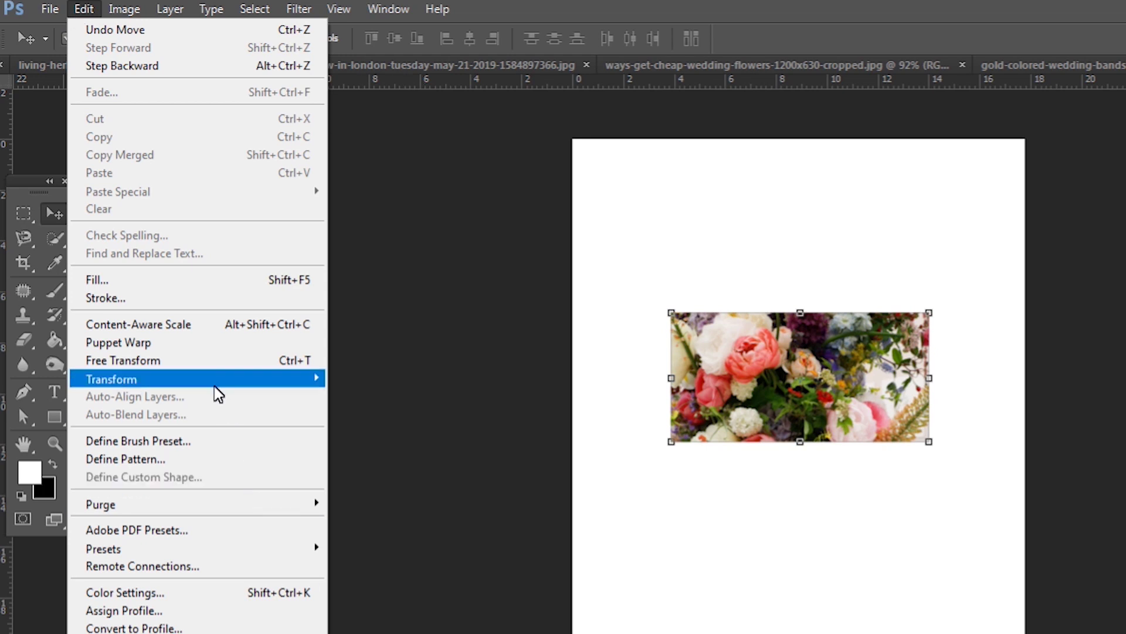
pyautogui.moveTo(216, 379)
pyautogui.click(229, 379)
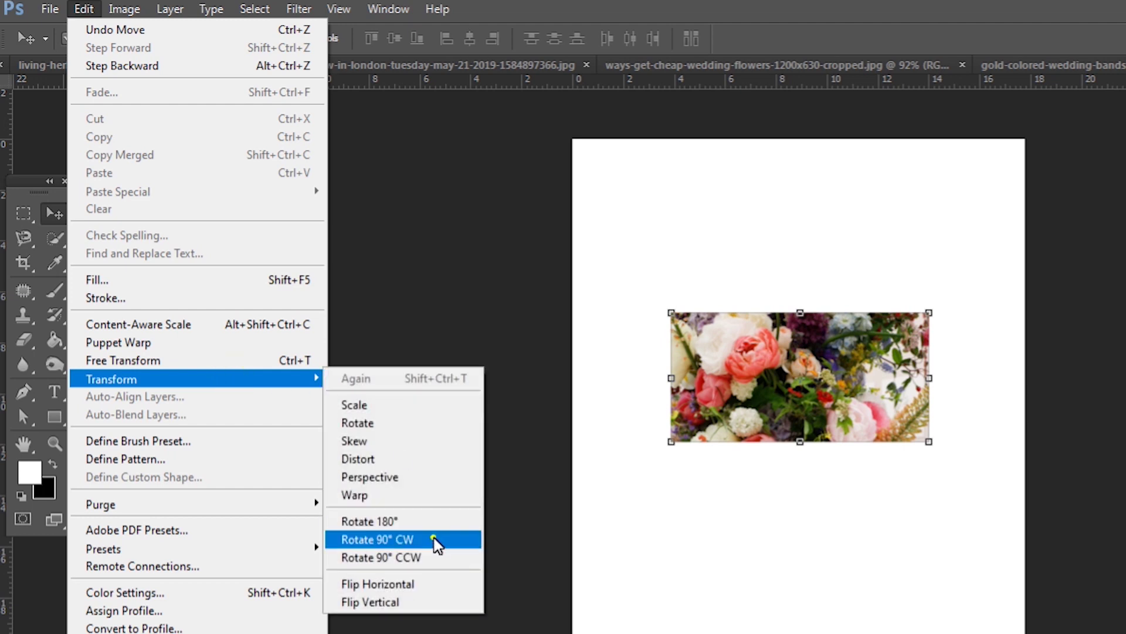
pyautogui.click(437, 543)
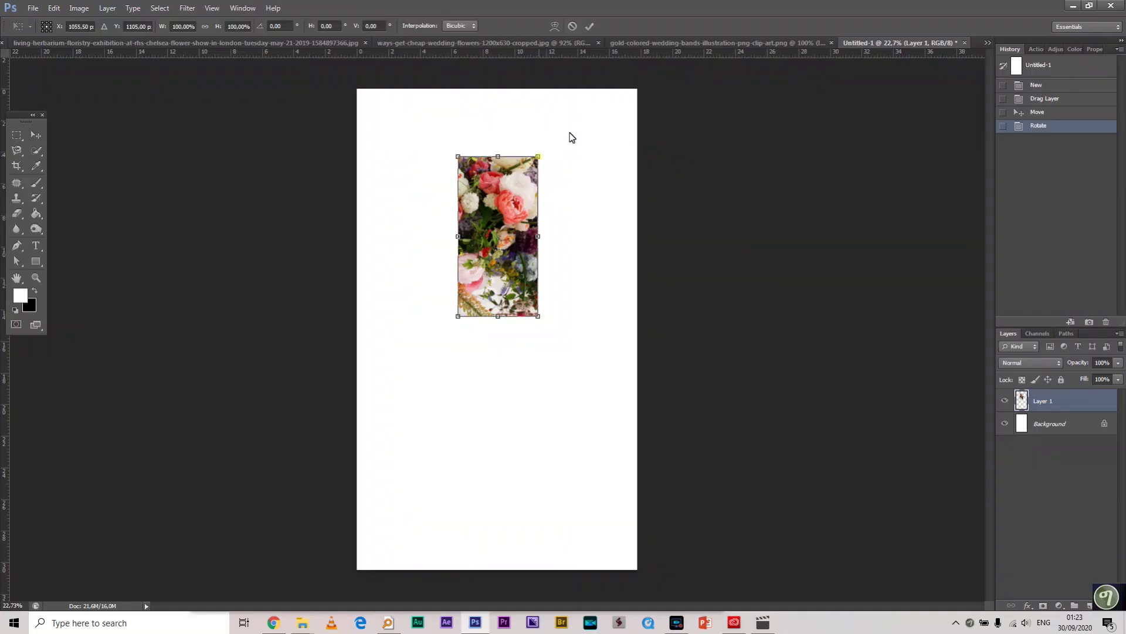
# - Enlarge and reposition the rotated flower photo so it covers the whole canvas, and shift it slightly upward
pyautogui.moveTo(537, 156); pyautogui.dragTo(666, 66)
pyautogui.moveTo(516, 206); pyautogui.dragTo(515, 324)
pyautogui.moveTo(597, 167); pyautogui.dragTo(634, 94)
pyautogui.moveTo(634, 353); pyautogui.dragTo(646, 355)
pyautogui.press('Return')
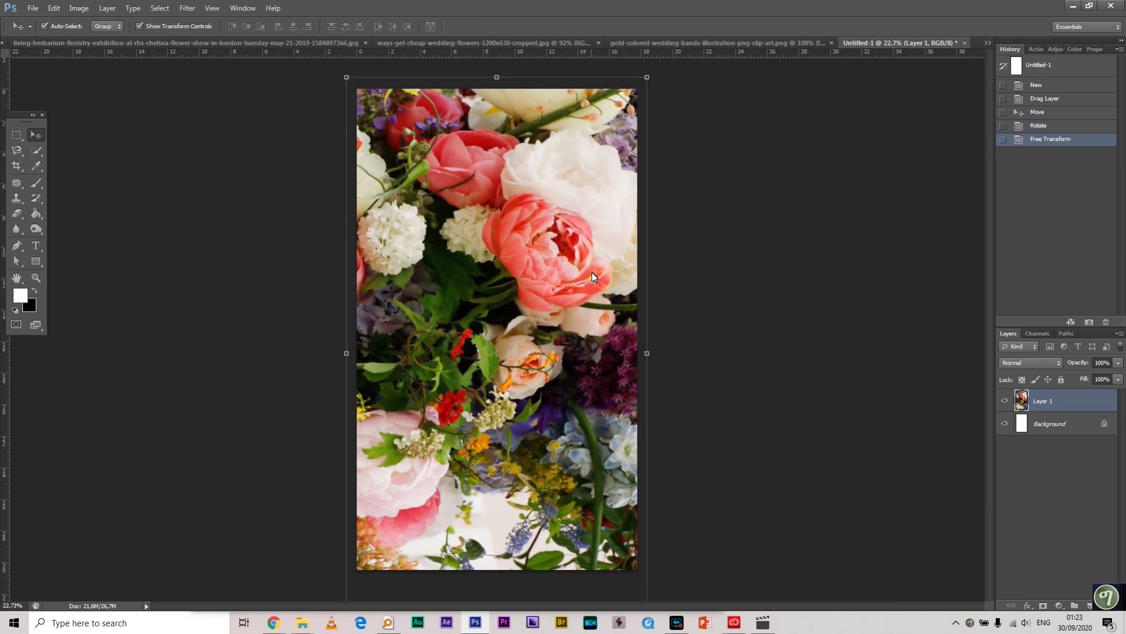
pyautogui.moveTo(591, 280); pyautogui.dragTo(593, 268)
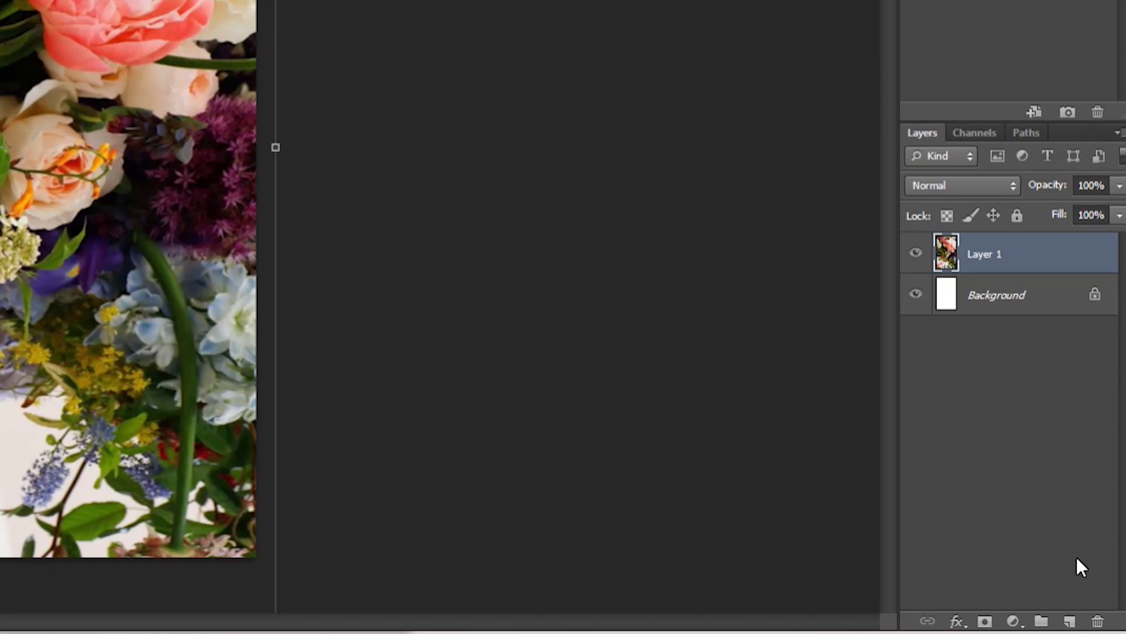
# - Add a new layer above the flower photo and fill it with white using the Paint Bucket
pyautogui.click(1070, 622)
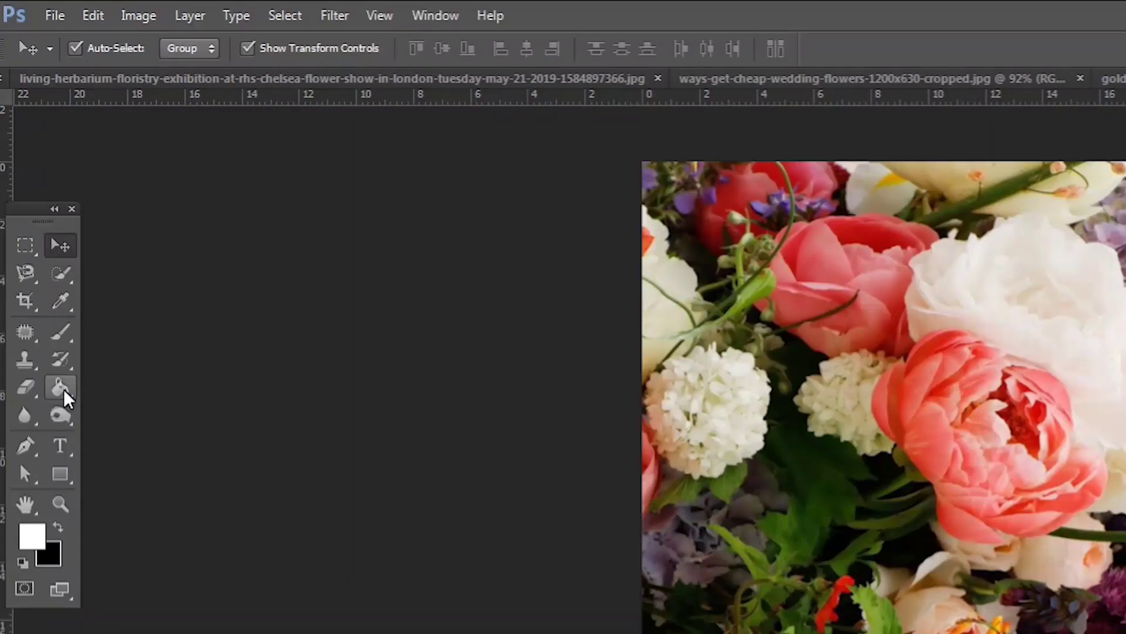
pyautogui.click(36, 213)
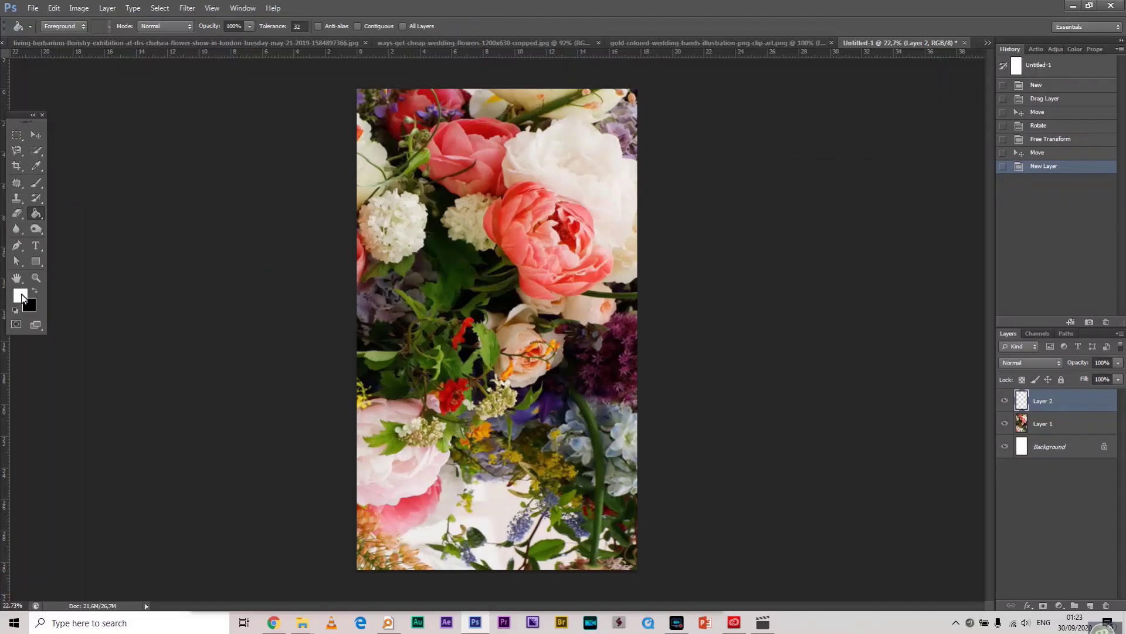
pyautogui.click(498, 234)
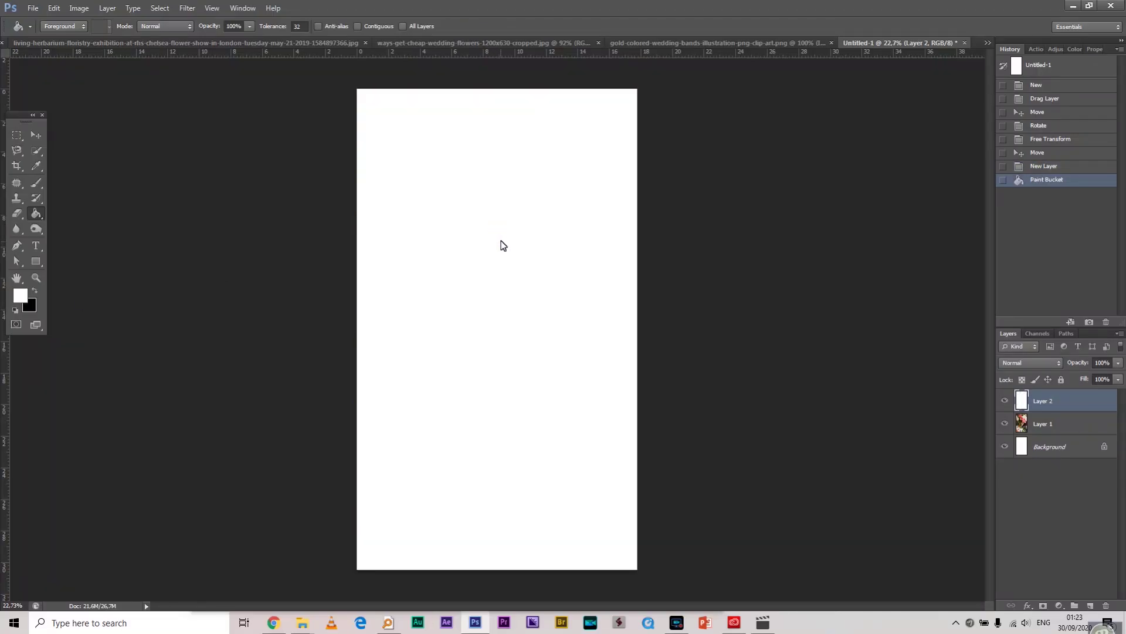
# - Set up the Eraser with a soft round brush of 1753 px, 76% opacity and 81% flow
pyautogui.click(17, 214)
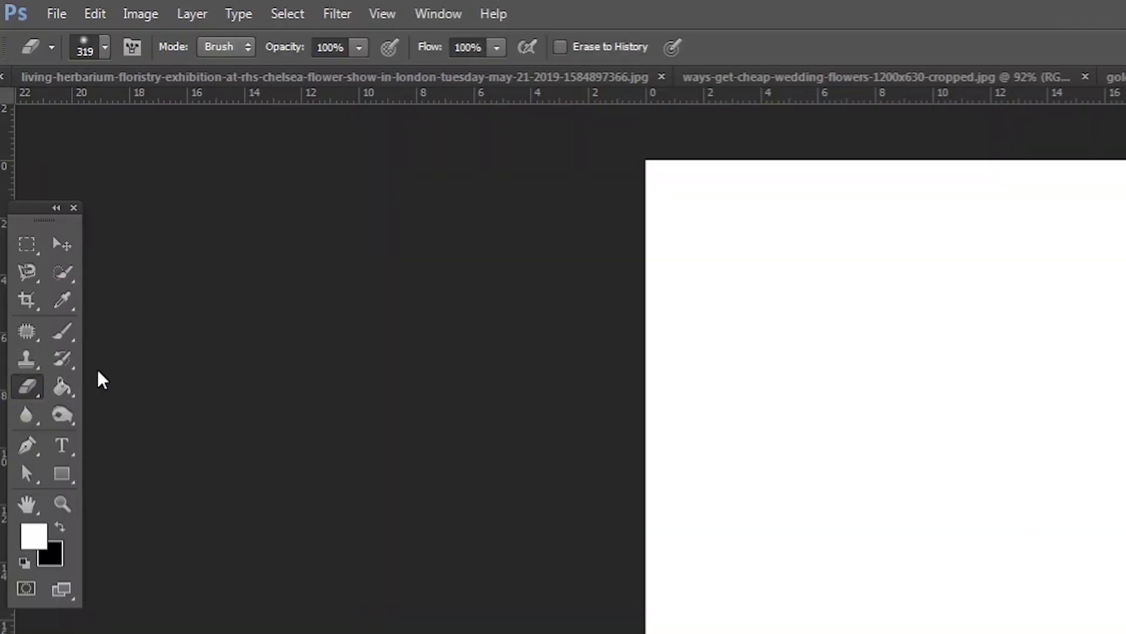
pyautogui.rightClick(885, 338)
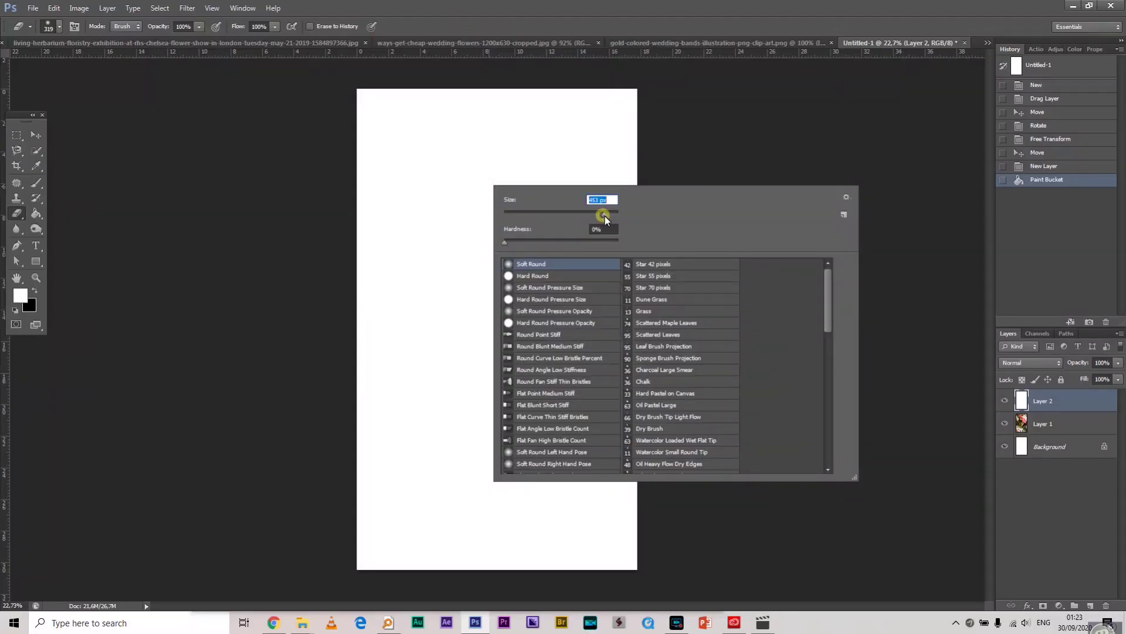
pyautogui.moveTo(604, 216); pyautogui.dragTo(605, 216)
pyautogui.click(610, 214)
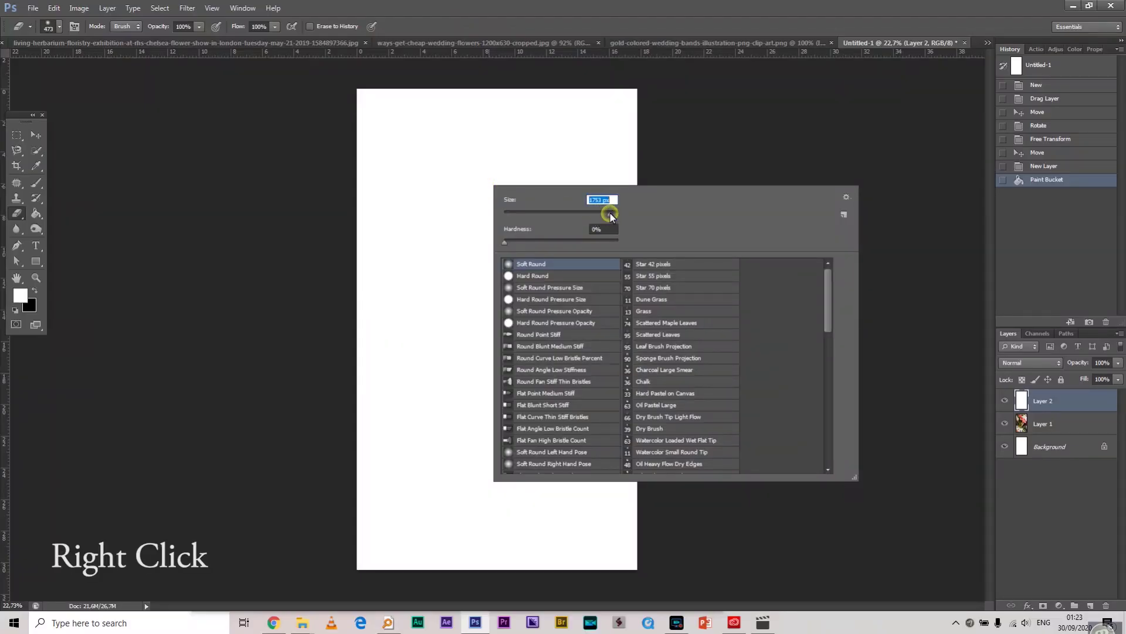
pyautogui.moveTo(157, 25); pyautogui.dragTo(163, 24)
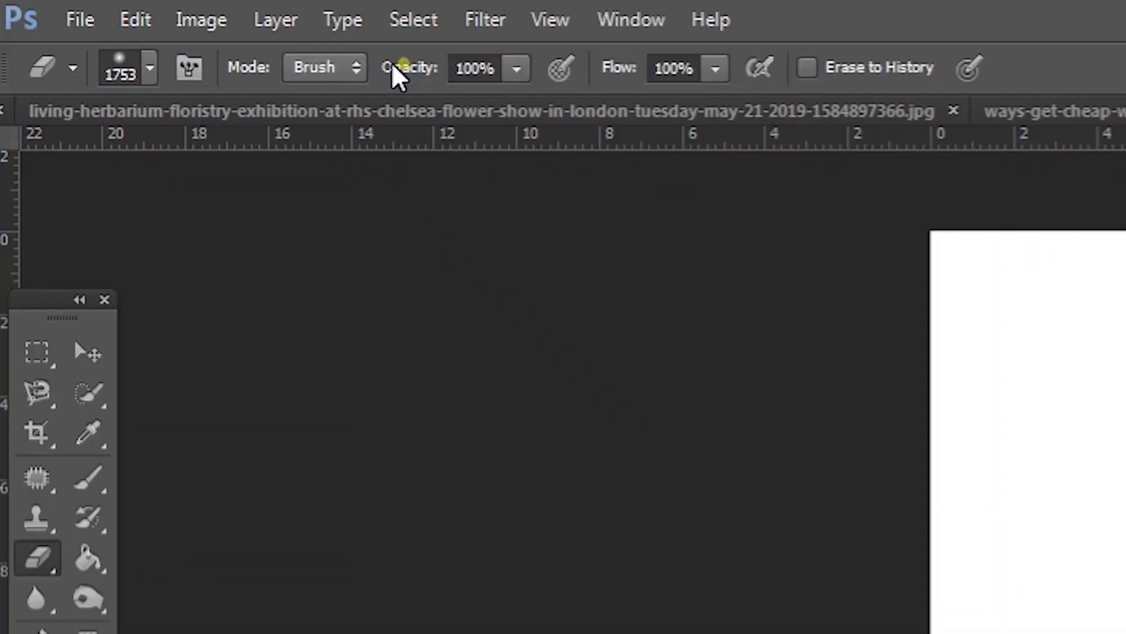
pyautogui.moveTo(620, 68); pyautogui.dragTo(570, 70)
pyautogui.moveTo(420, 67); pyautogui.dragTo(397, 67)
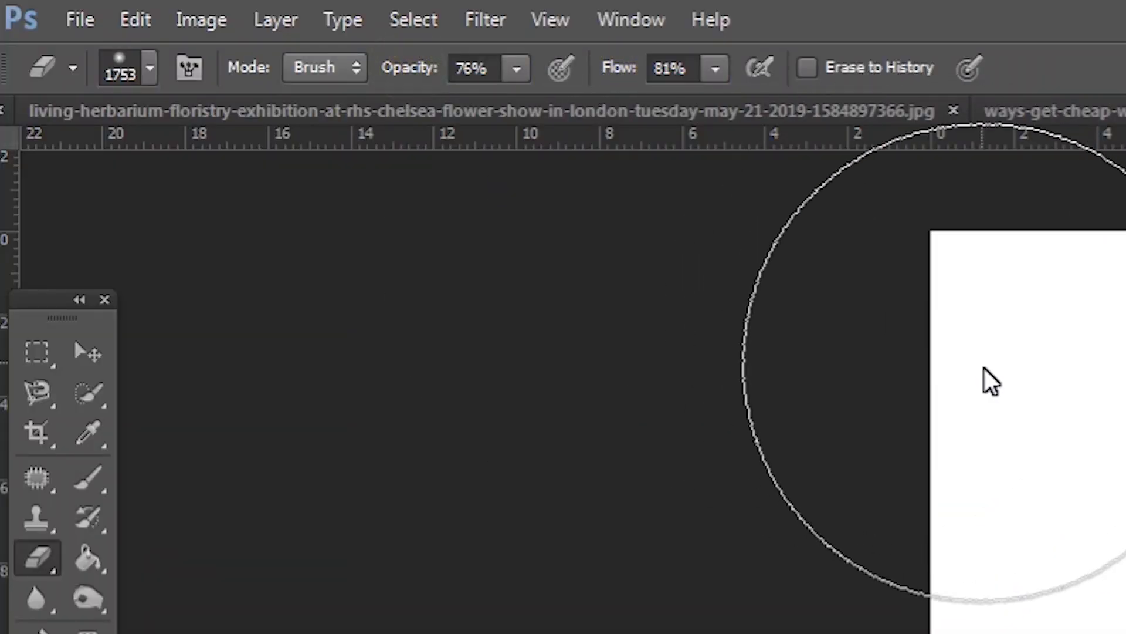
# - Erase the four corners of the white layer softly to reveal the flowers beneath
pyautogui.click(917, 313)
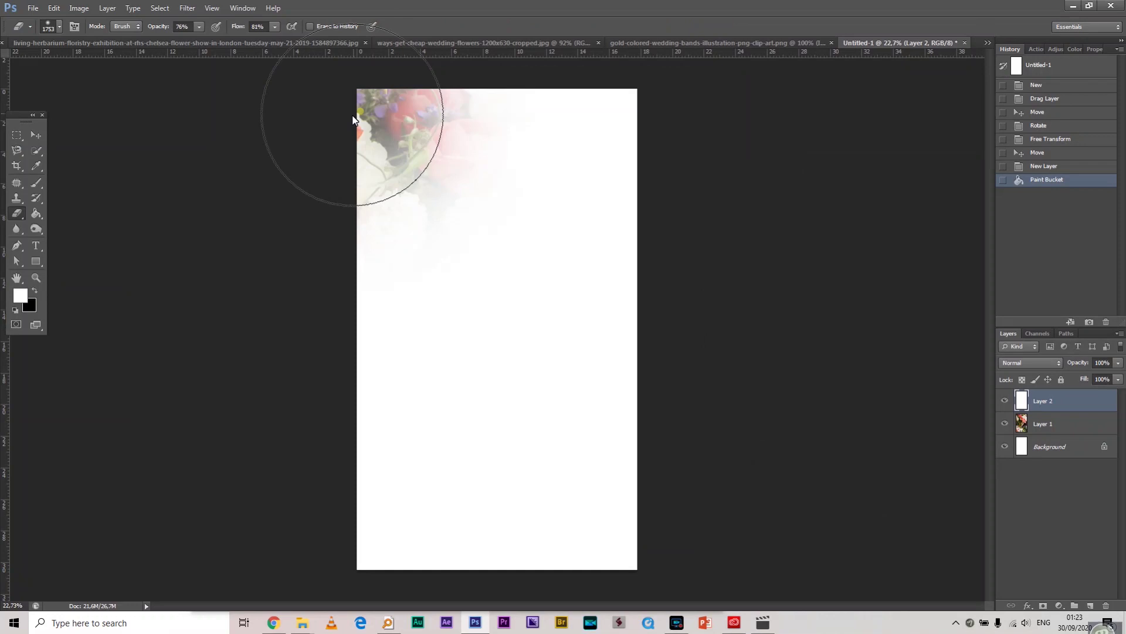
pyautogui.click(645, 252)
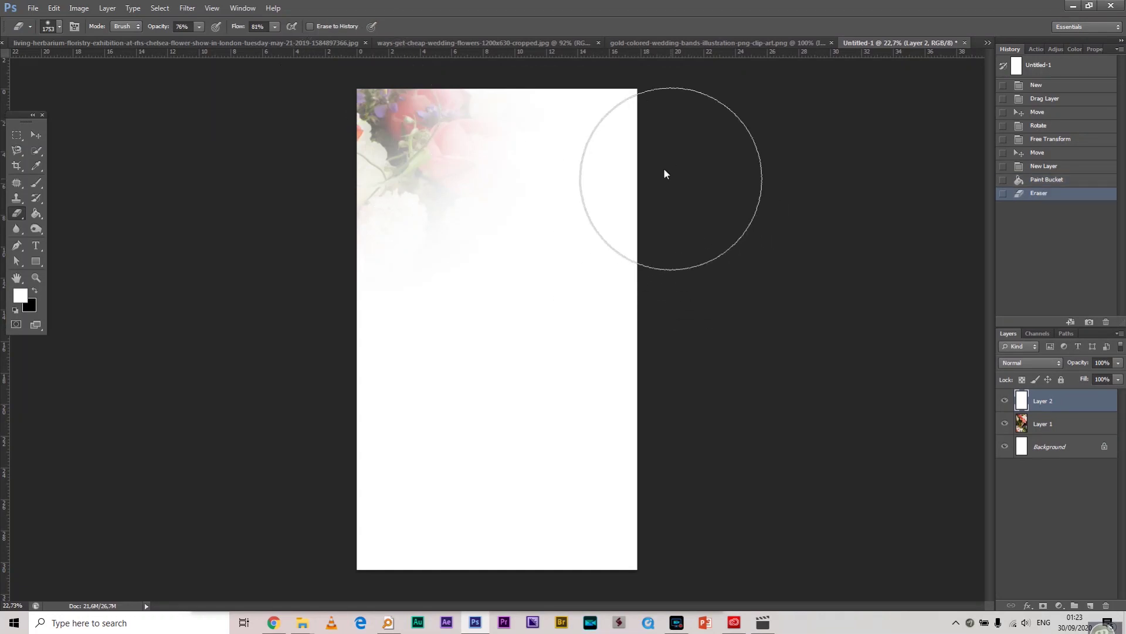
pyautogui.click(646, 146)
pyautogui.click(672, 531)
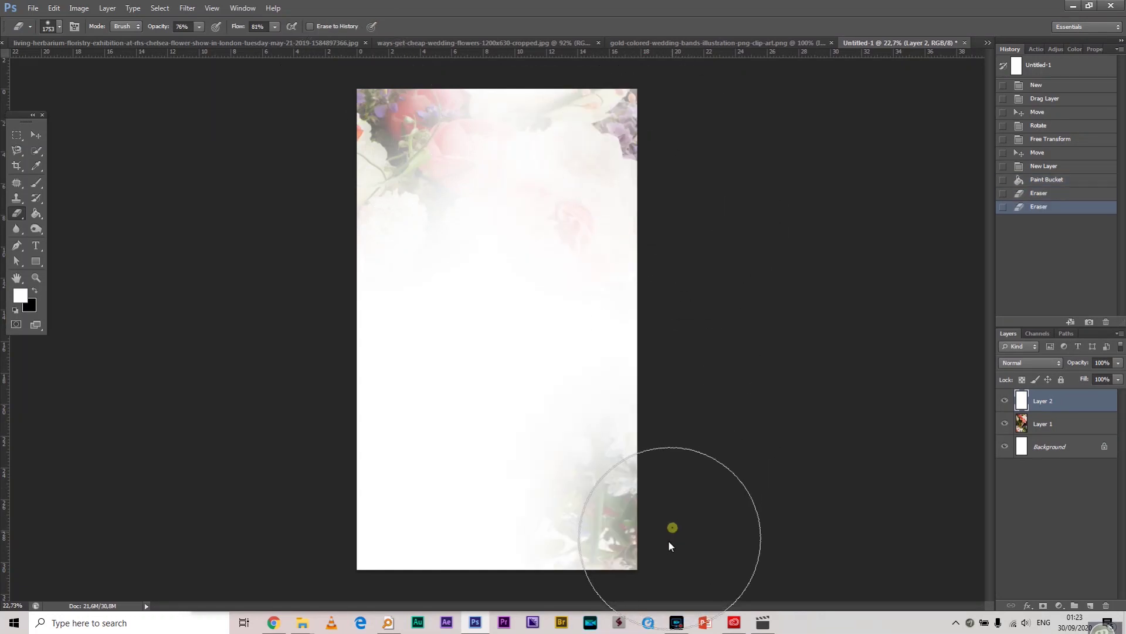
pyautogui.click(328, 548)
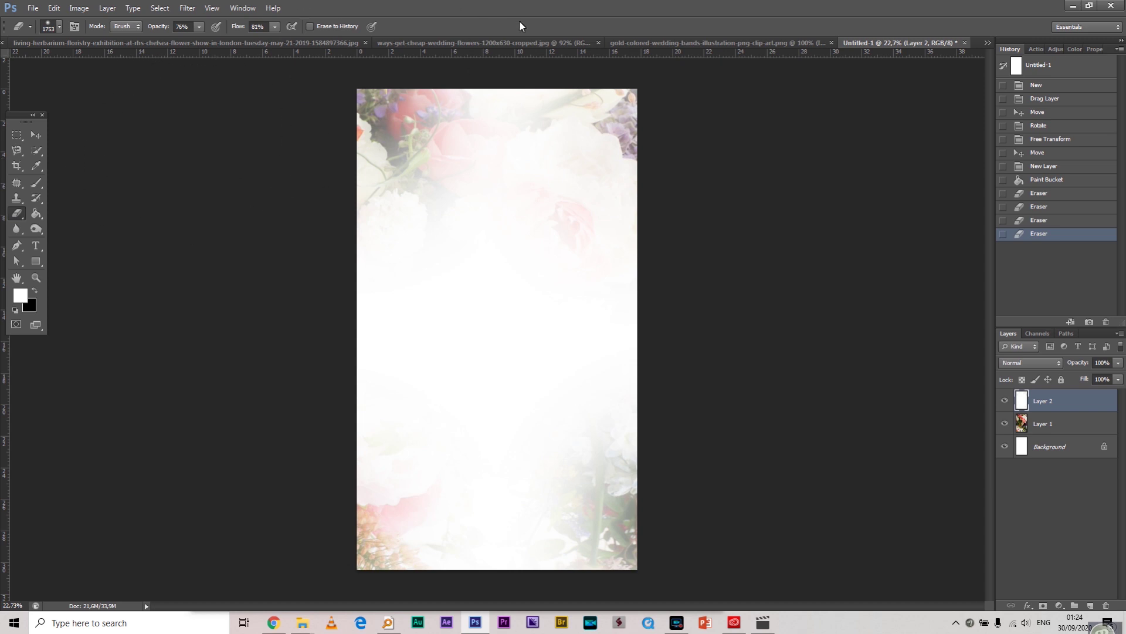
# - Try to bring the cut-out wedding flowers with the rings from their image into the new document with the Move tool
pyautogui.click(475, 43)
pyautogui.click(36, 133)
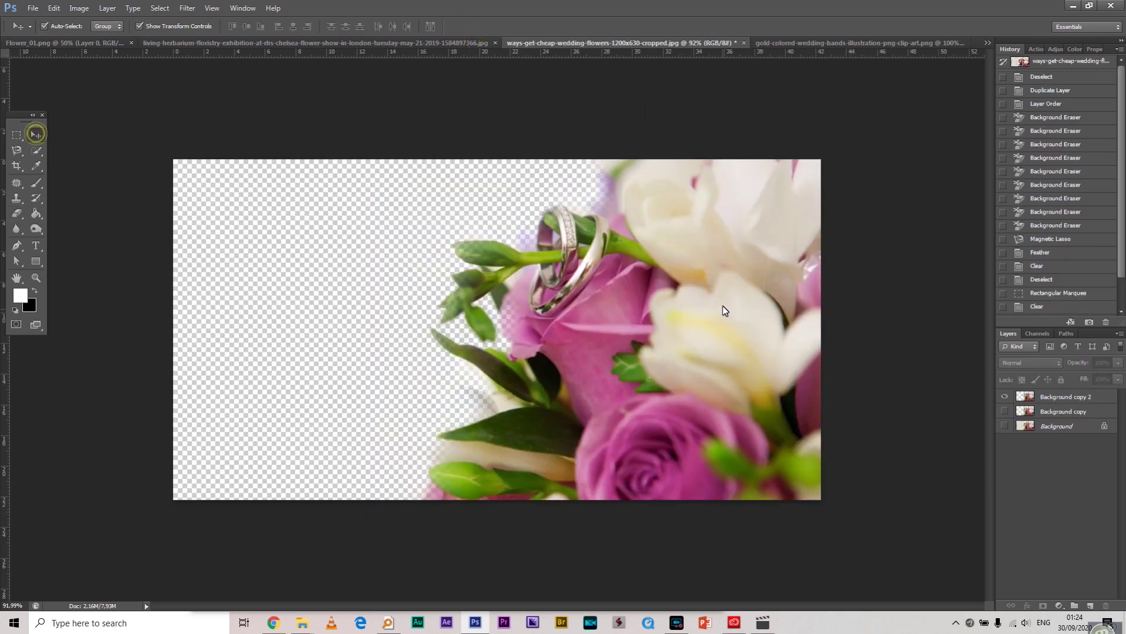
pyautogui.moveTo(689, 308); pyautogui.dragTo(683, 71)
# - Close the living-herbarium flower photo without saving its changes
pyautogui.click(897, 42)
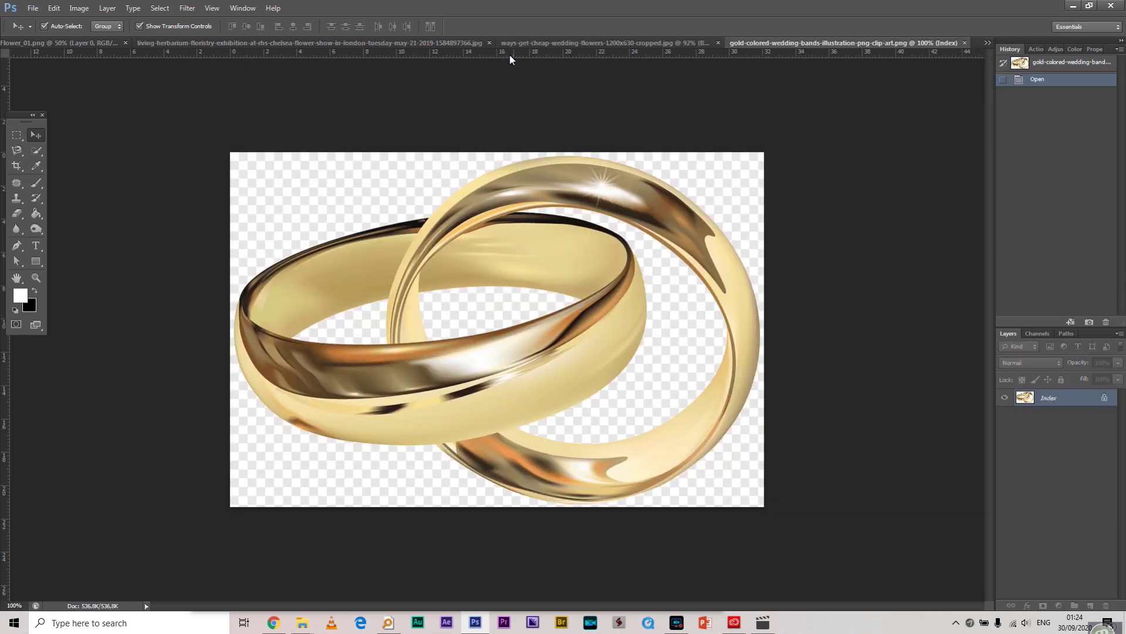
pyautogui.click(335, 47)
pyautogui.hotkey('ctrl', 'w')
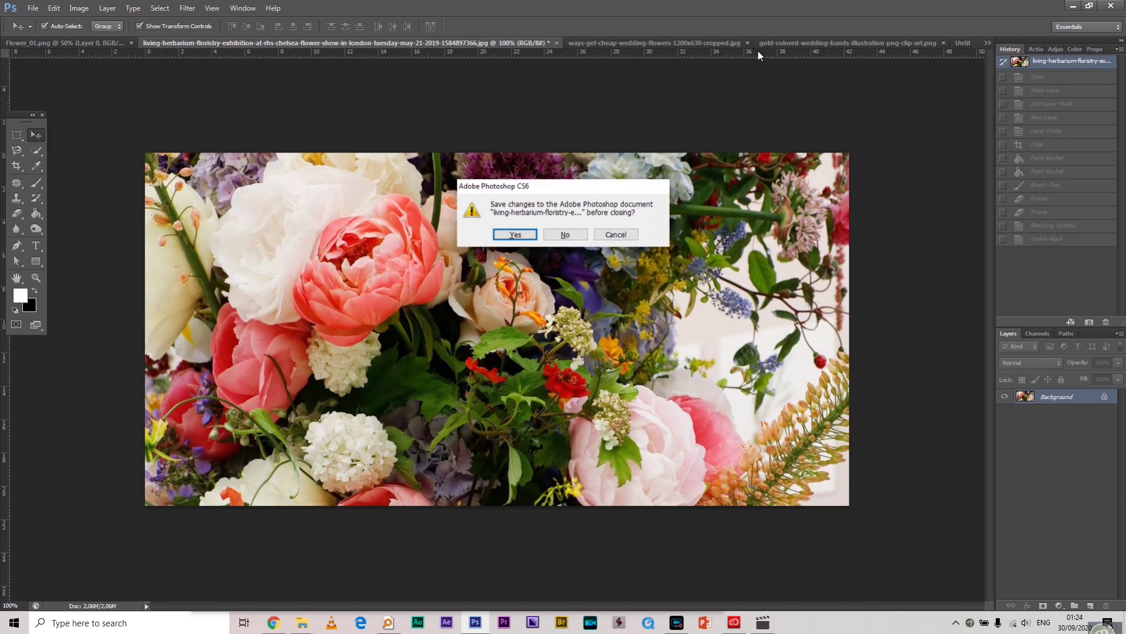
pyautogui.click(565, 234)
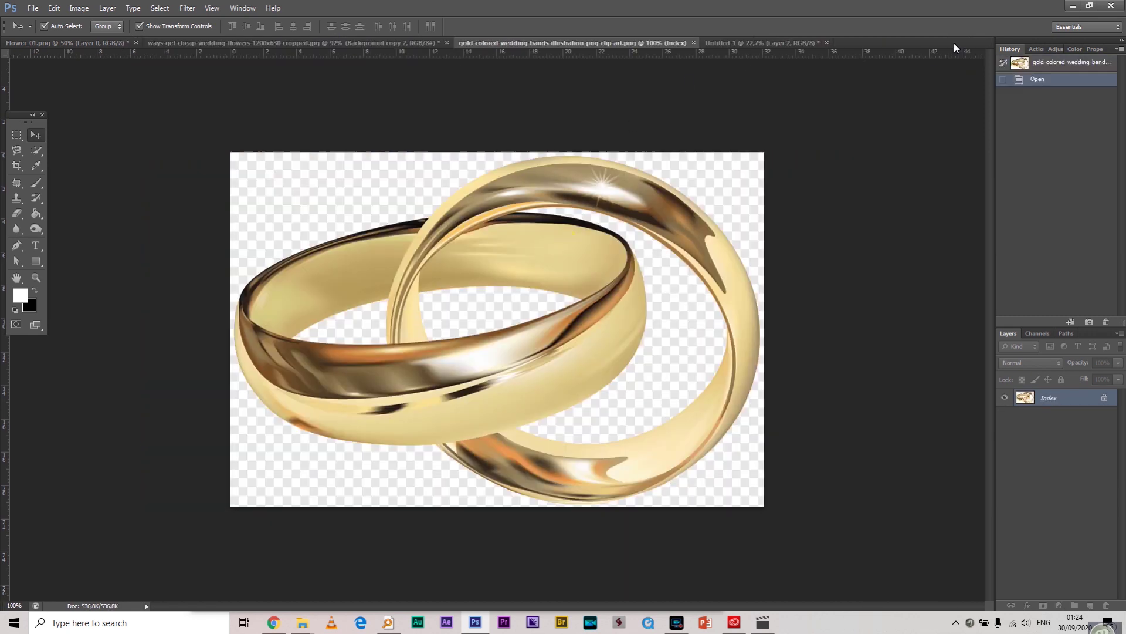
# - Bring the cut-out wedding flowers with rings from their image into the card's upper-right corner
pyautogui.click(783, 44)
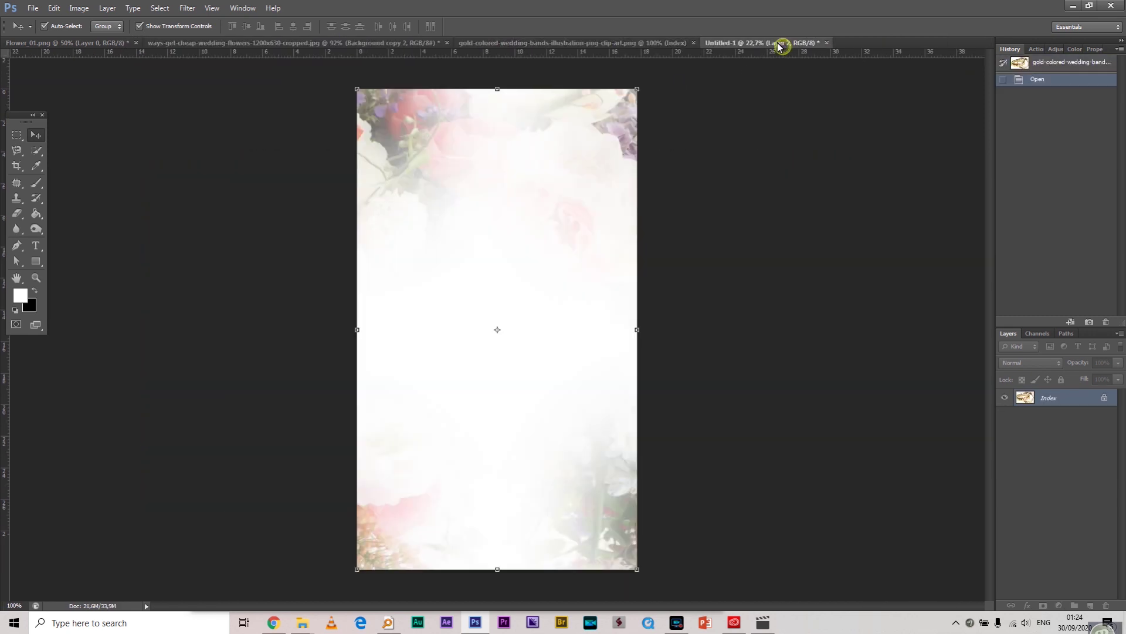
pyautogui.click(336, 46)
pyautogui.moveTo(722, 272); pyautogui.dragTo(603, 128)
# - Free-transform the corner flowers, scaling them to about 125% and rotating them about -64 degrees
pyautogui.hotkey('ctrl', 't')
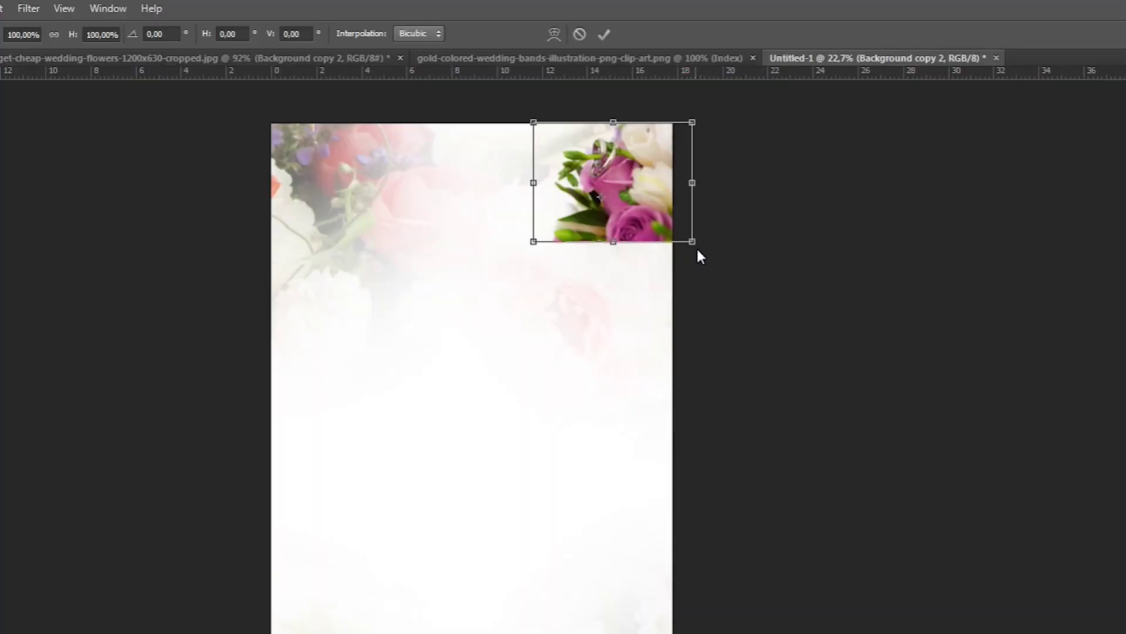
pyautogui.moveTo(695, 245); pyautogui.dragTo(717, 267)
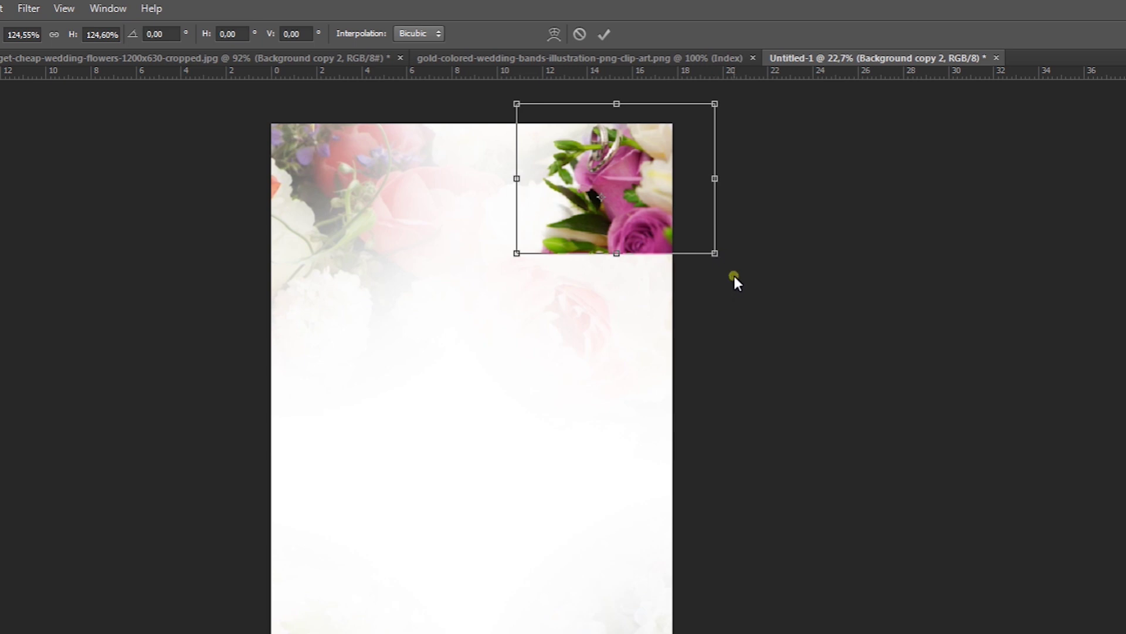
pyautogui.moveTo(734, 273); pyautogui.dragTo(780, 94)
pyautogui.moveTo(603, 165); pyautogui.dragTo(621, 169)
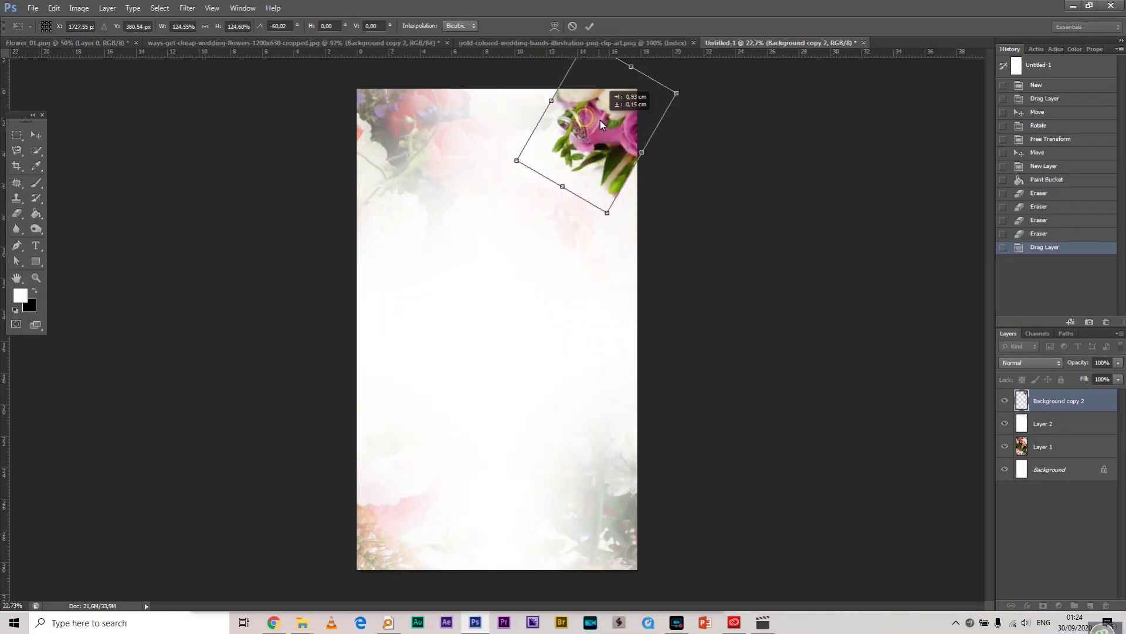
pyautogui.moveTo(600, 121); pyautogui.dragTo(602, 123)
pyautogui.moveTo(739, 147); pyautogui.dragTo(741, 136)
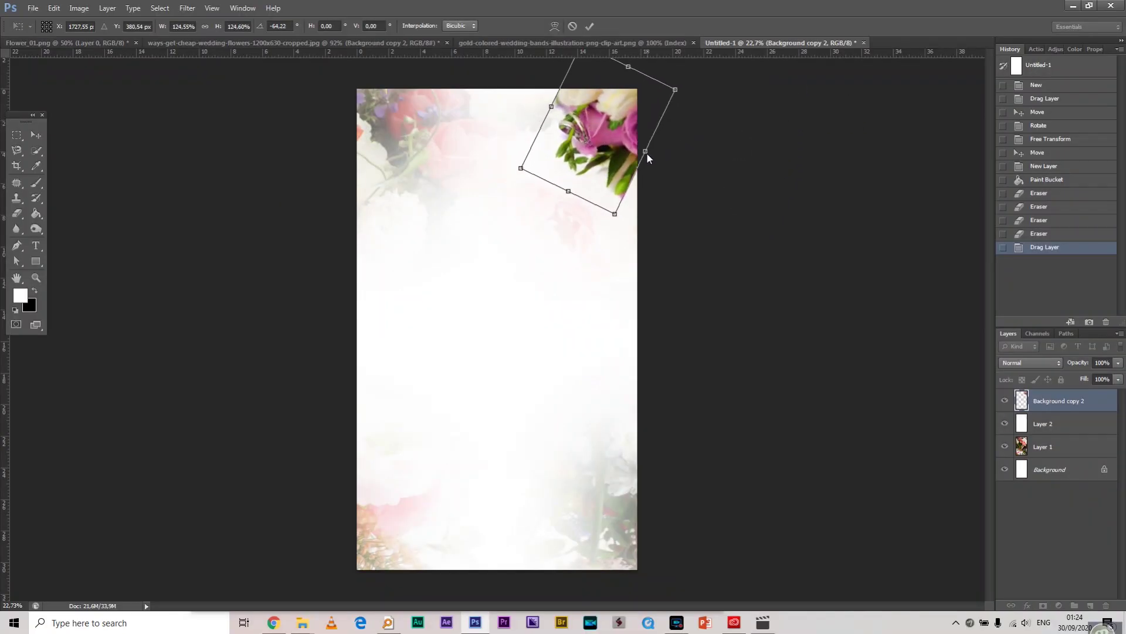
# - Stretch the corner flowers to about 173% height, shift them into the upper-right corner and apply the transform
pyautogui.moveTo(647, 153); pyautogui.dragTo(668, 162)
pyautogui.press('alt')
pyautogui.moveTo(613, 111); pyautogui.dragTo(602, 112)
pyautogui.press('Return')
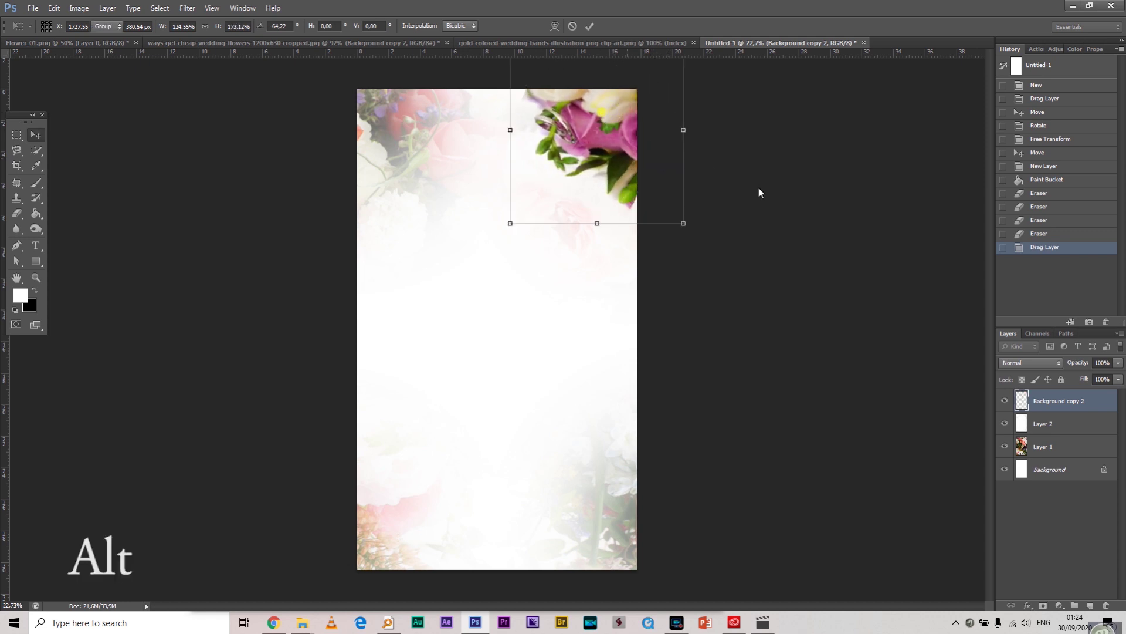
pyautogui.click(776, 198)
# - Rotate the upper-right flowers slightly counterclockwise and apply the transform
pyautogui.click(604, 122)
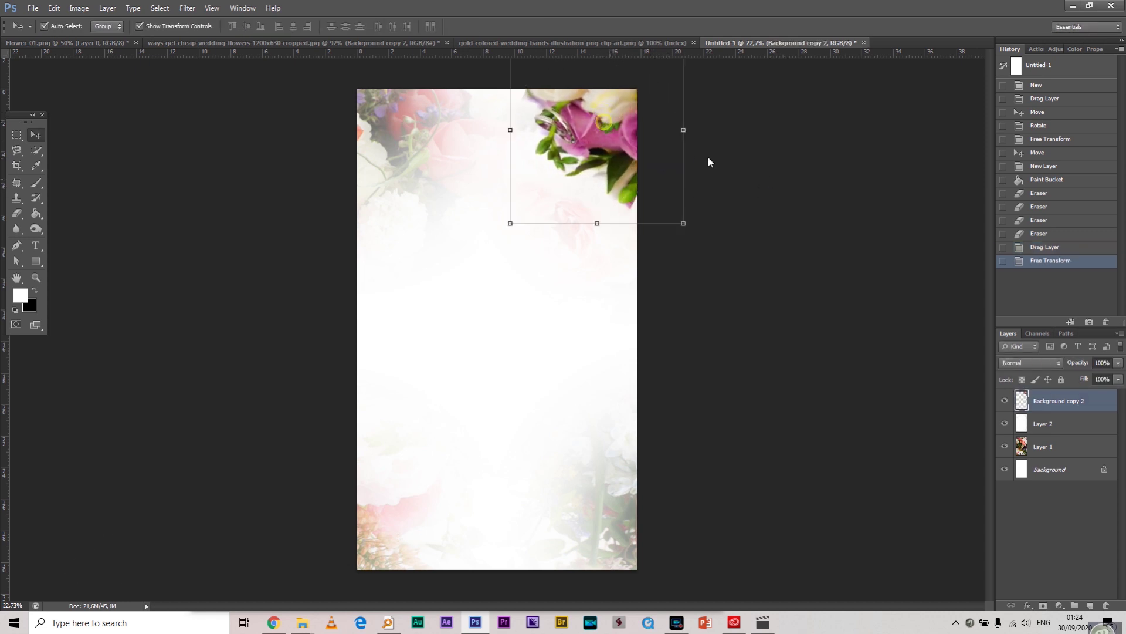
pyautogui.moveTo(685, 136); pyautogui.dragTo(737, 120)
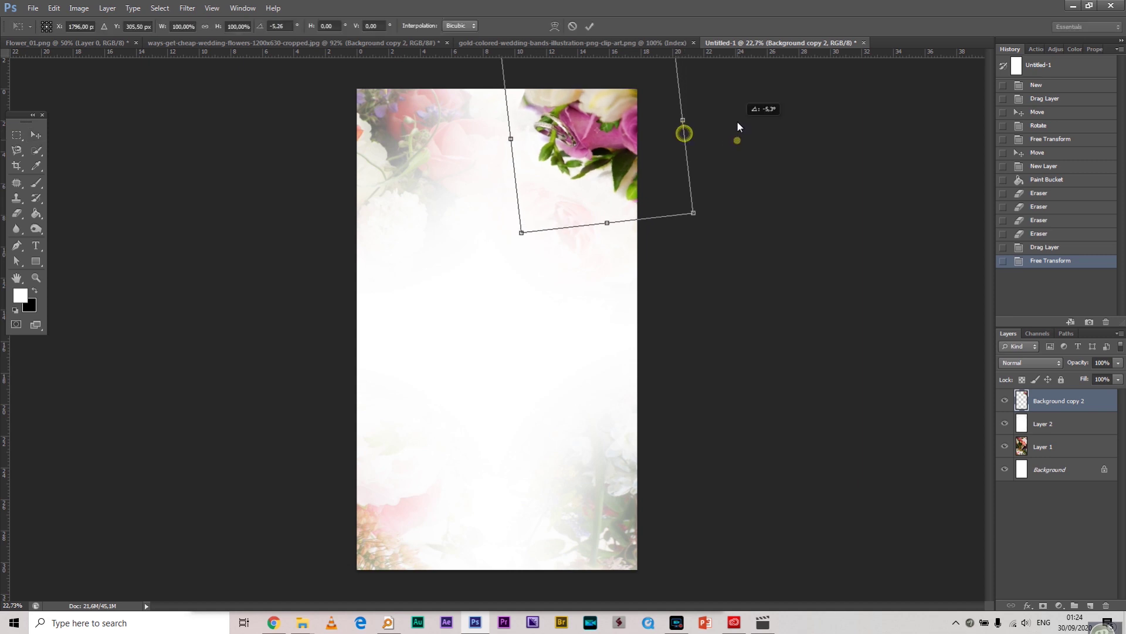
pyautogui.doubleClick(597, 110)
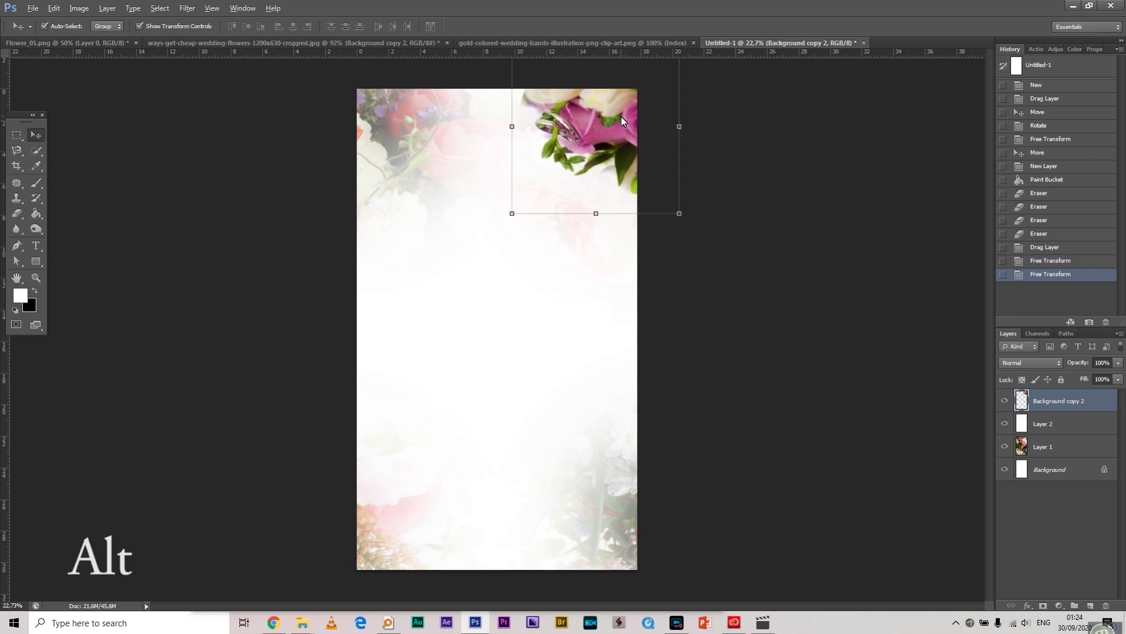
# - Duplicate the corner flowers to the card's lower-left area and rotate the copy 180°
pyautogui.moveTo(622, 116); pyautogui.dragTo(464, 465)
pyautogui.click(54, 8)
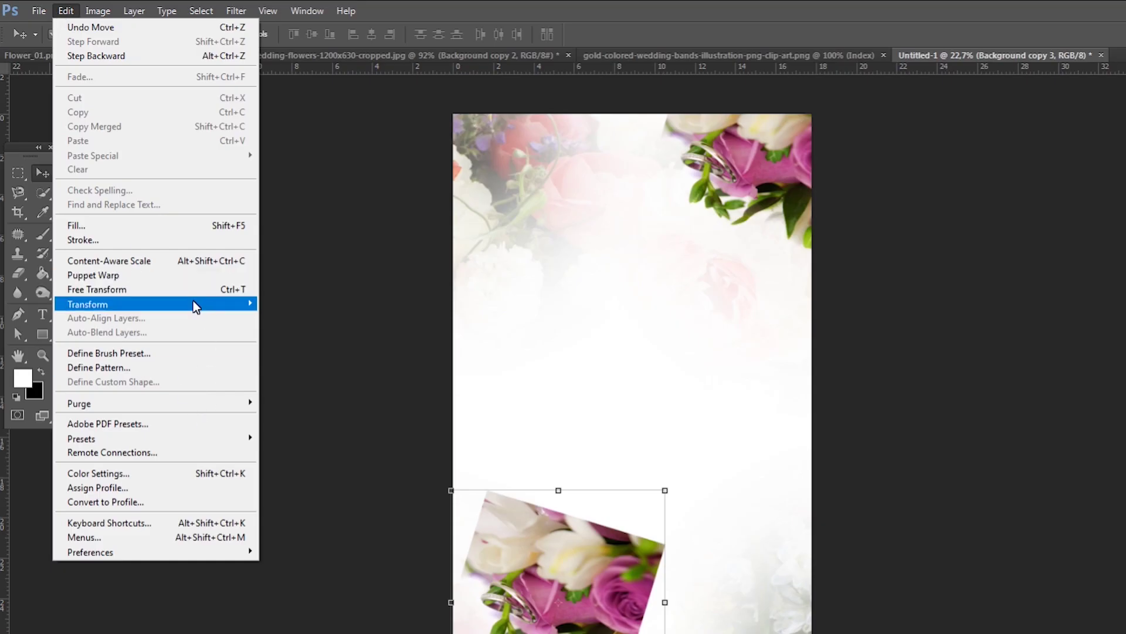
pyautogui.moveTo(196, 304)
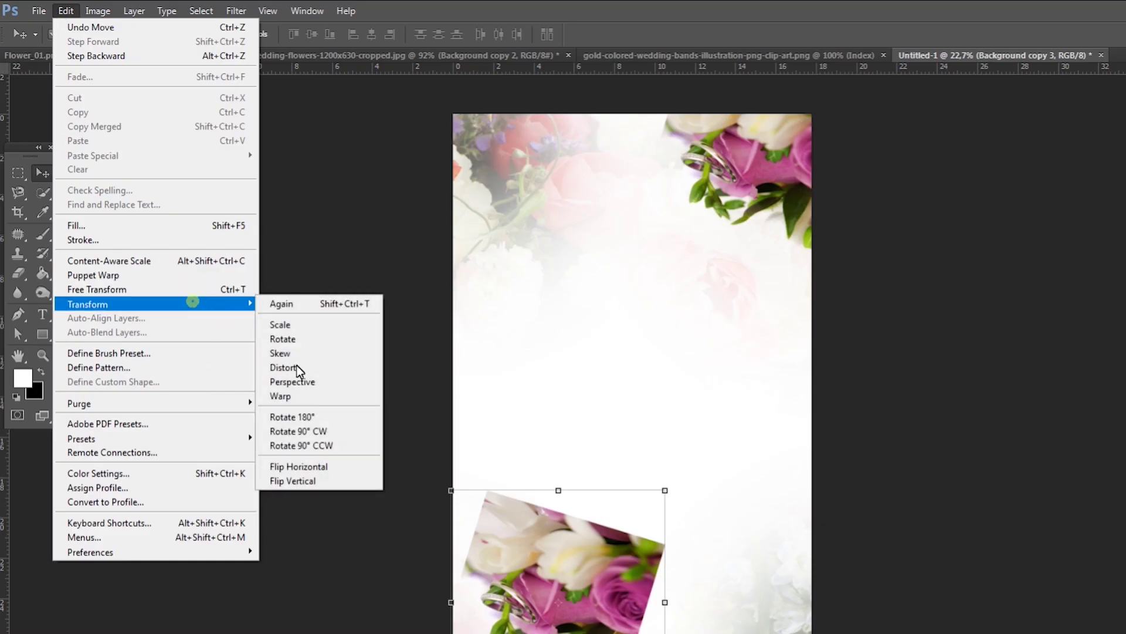
pyautogui.click(338, 418)
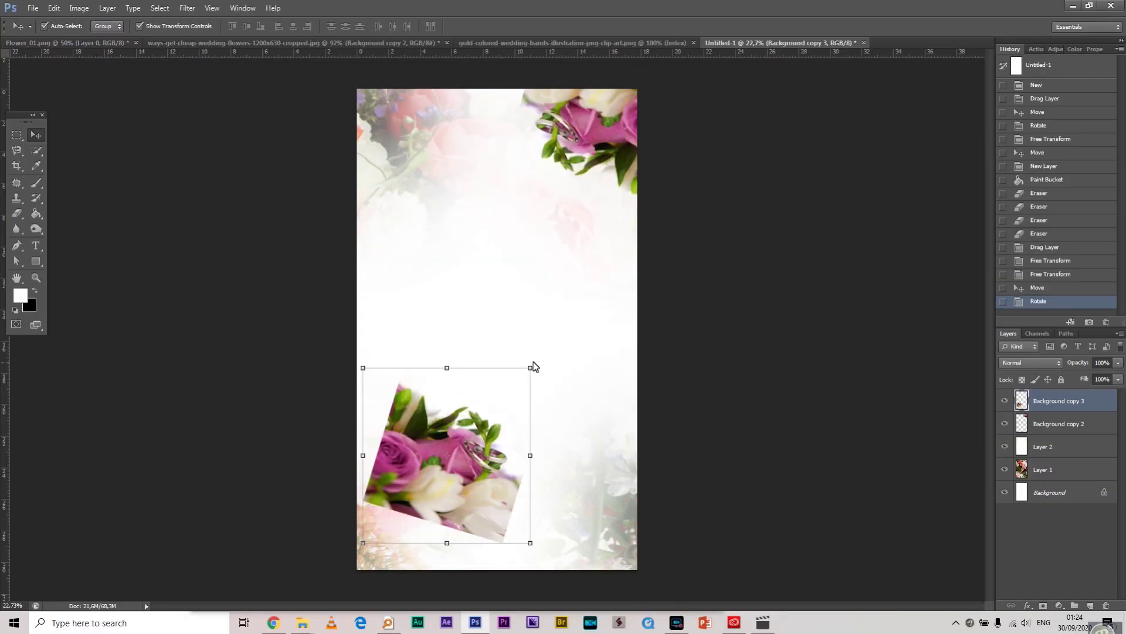
# - Fit the rotated flower copy into the card's lower-left corner, apply the change and deselect the layer
pyautogui.moveTo(470, 456); pyautogui.dragTo(449, 540)
pyautogui.press('Return')
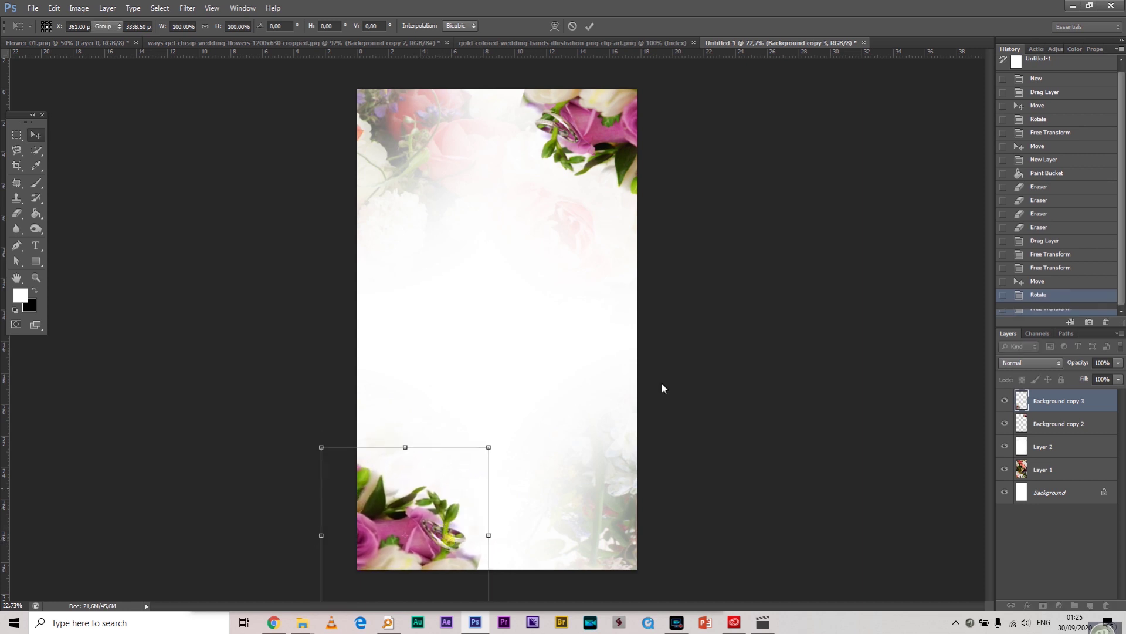
pyautogui.click(815, 269)
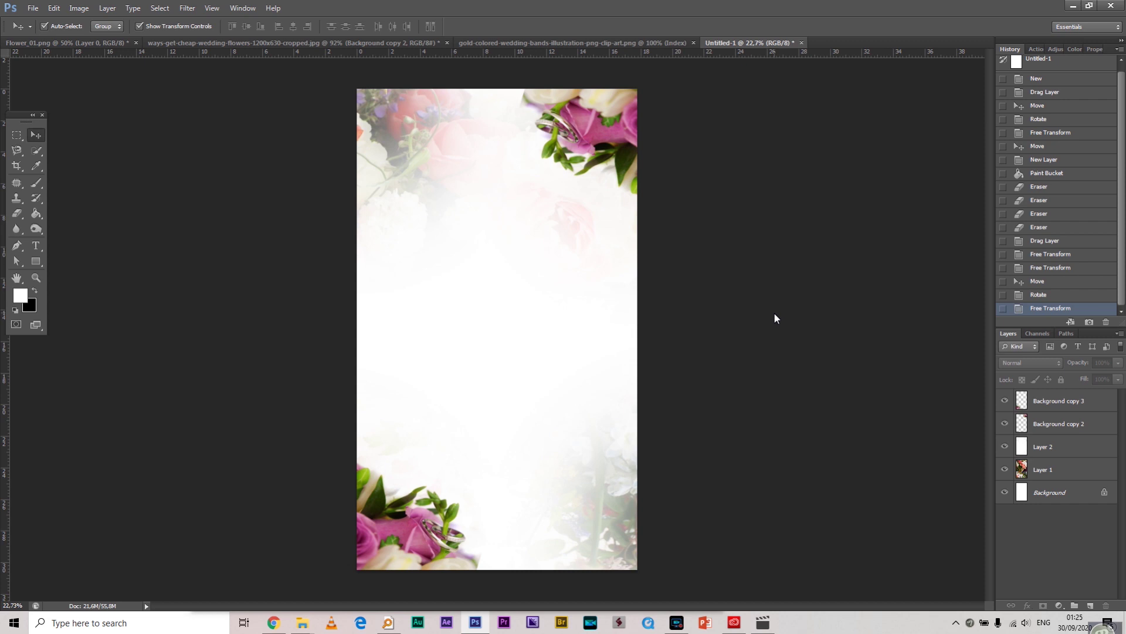
# - Close the cropped wedding flowers image without saving its changes
pyautogui.click(516, 44)
pyautogui.click(390, 44)
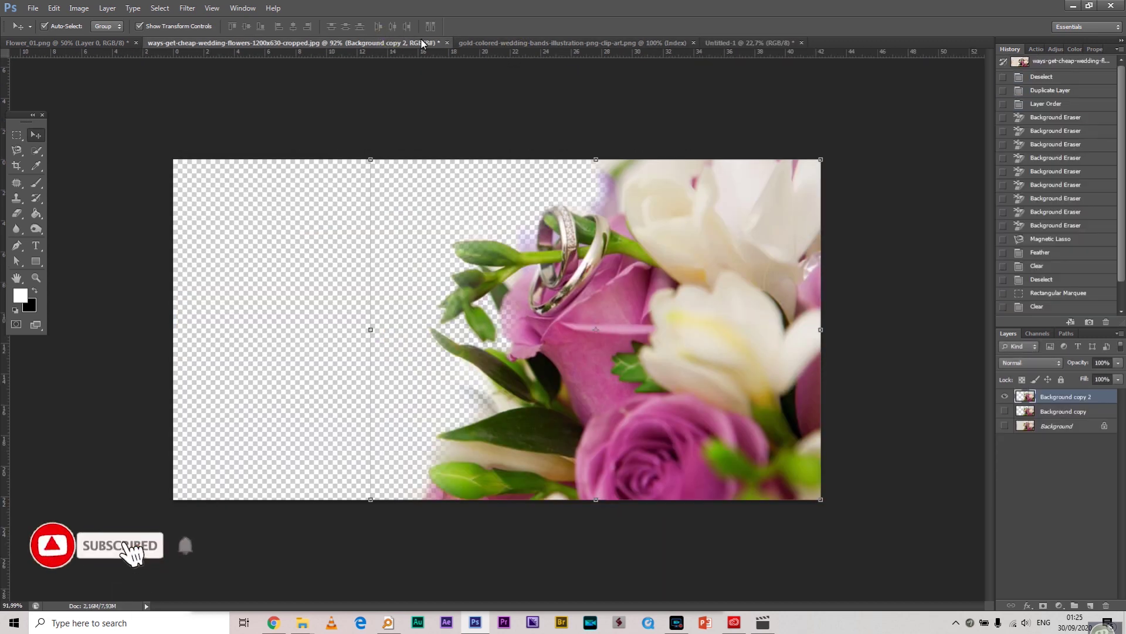
pyautogui.click(446, 43)
pyautogui.click(563, 233)
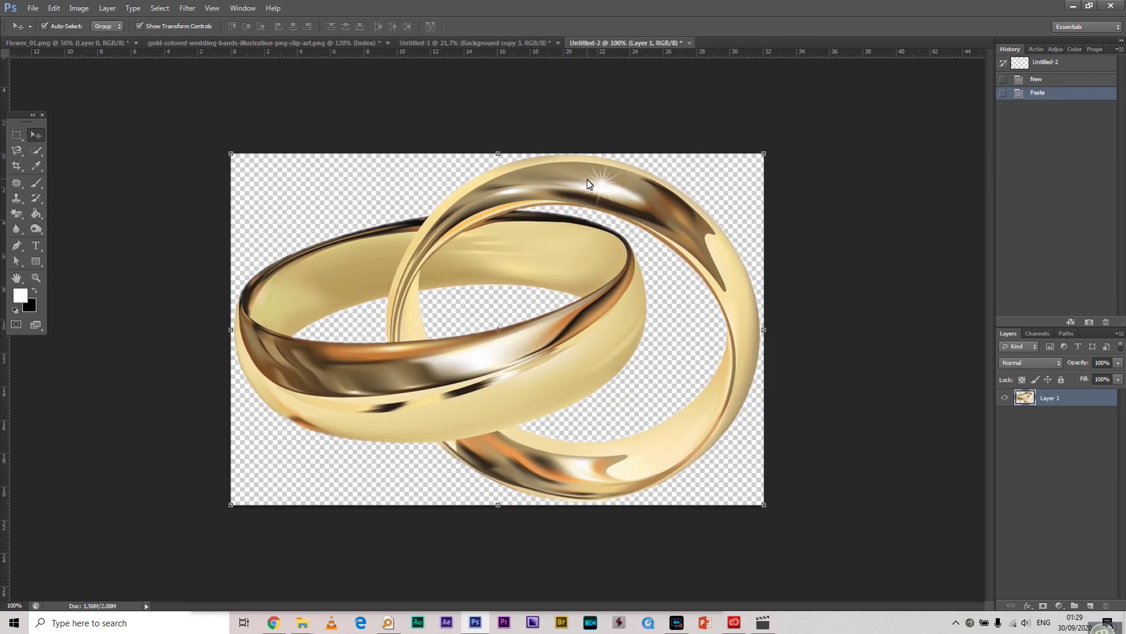
# - Bring the gold rings from Untitled-2 into the card and scale them down near the top centre
pyautogui.moveTo(606, 188); pyautogui.dragTo(677, 83)
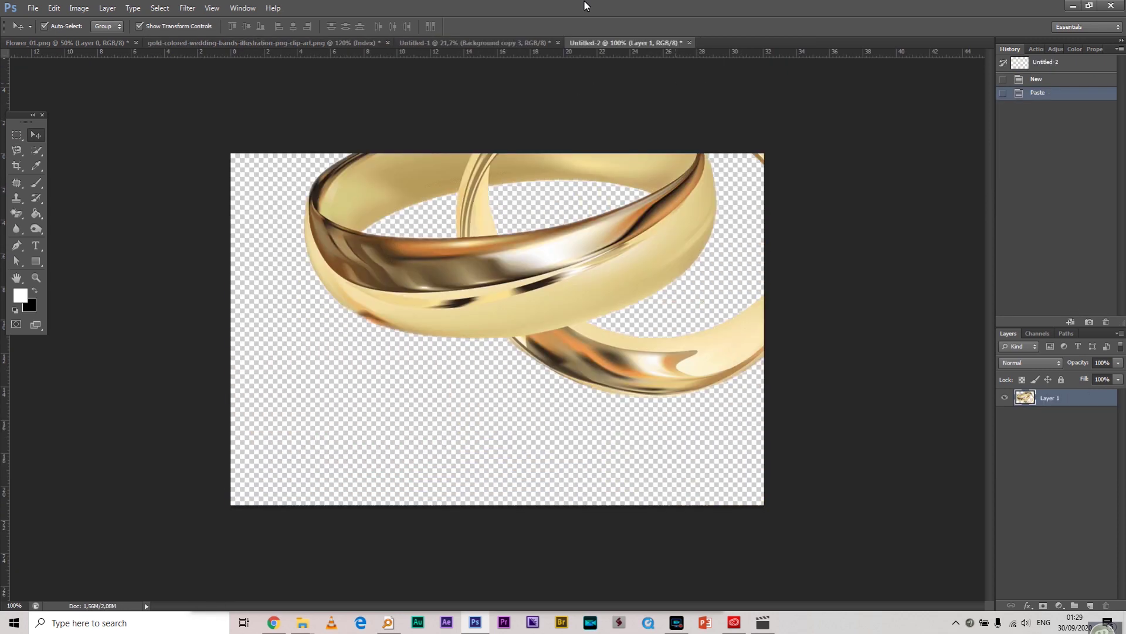
pyautogui.click(477, 44)
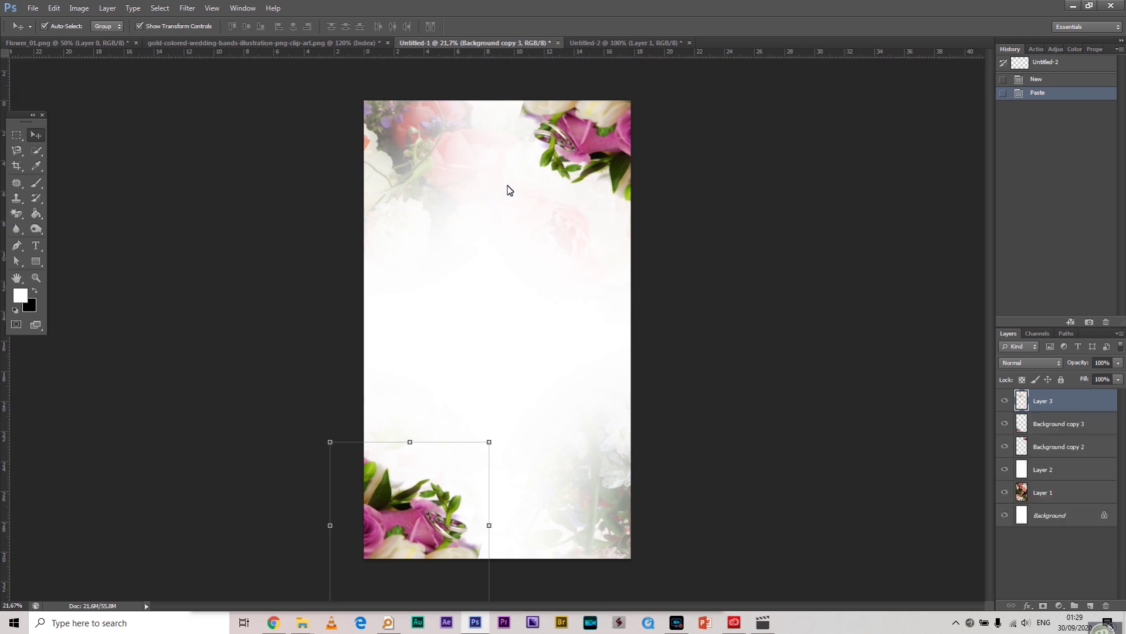
pyautogui.moveTo(509, 189); pyautogui.dragTo(511, 188)
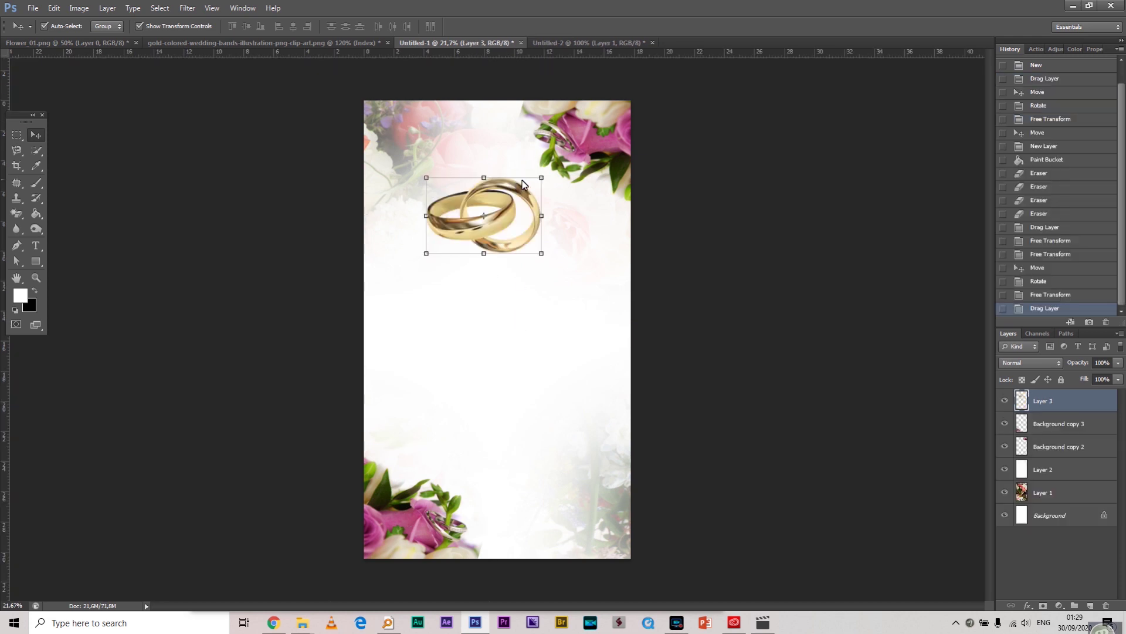
pyautogui.moveTo(541, 177); pyautogui.dragTo(583, 264)
pyautogui.press('Return')
# - Place an enlarged copy of the gold rings in the middle of the card
pyautogui.hotkey('ctrl', 't')
pyautogui.moveTo(561, 323); pyautogui.dragTo(560, 308)
pyautogui.press('Return')
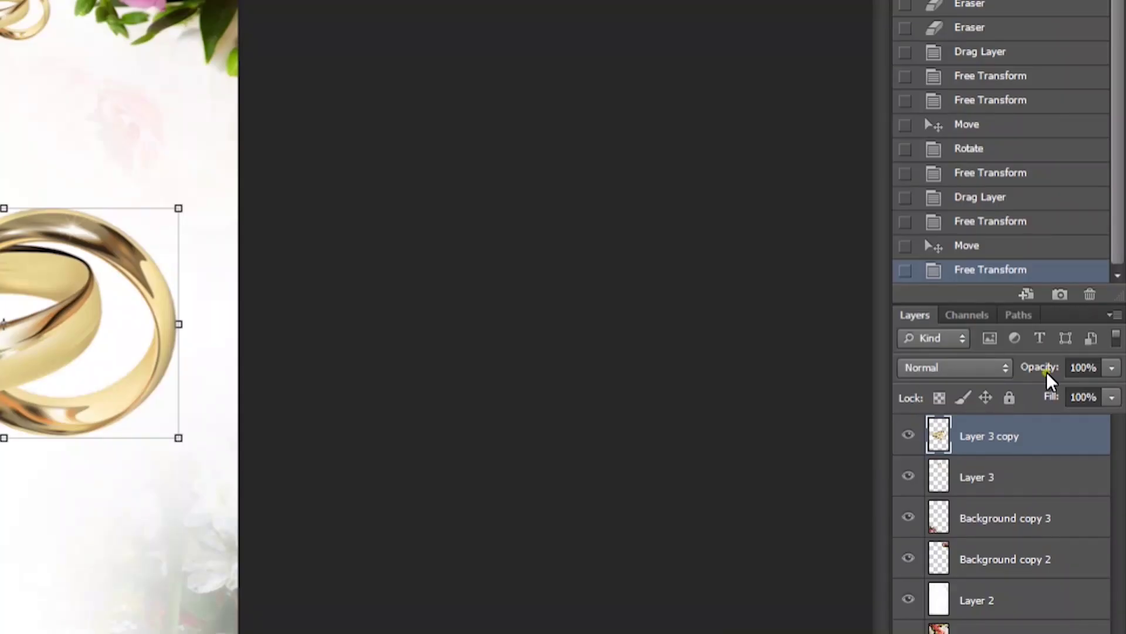
# - Fade the large centre rings to a watermark by lowering their layer opacity to 6%
pyautogui.moveTo(1081, 370); pyautogui.dragTo(952, 361)
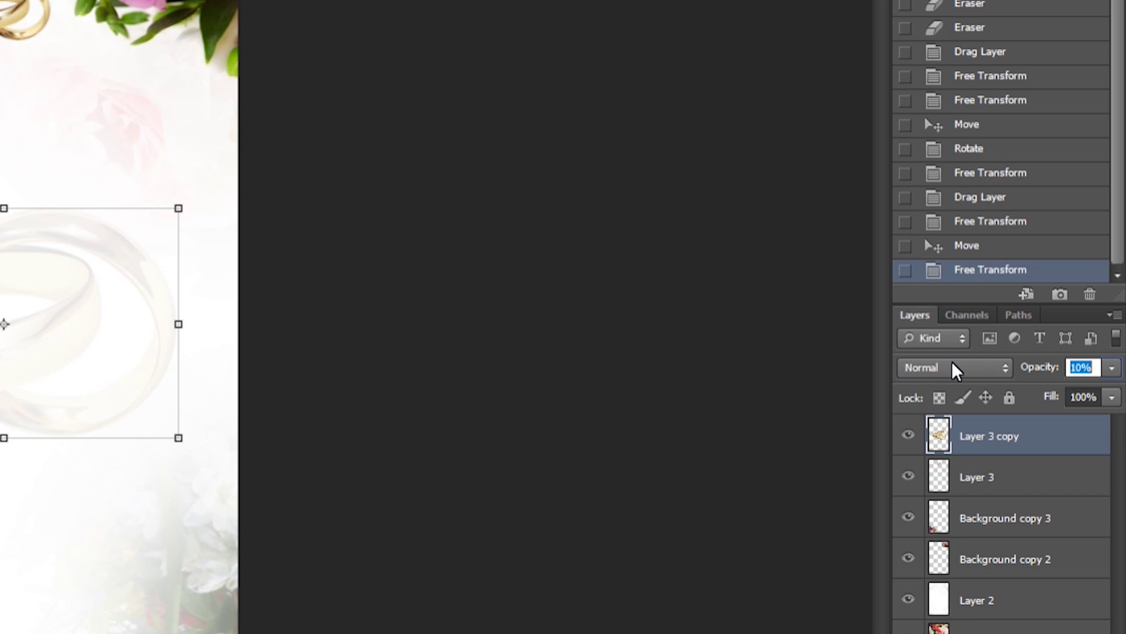
pyautogui.click(446, 149)
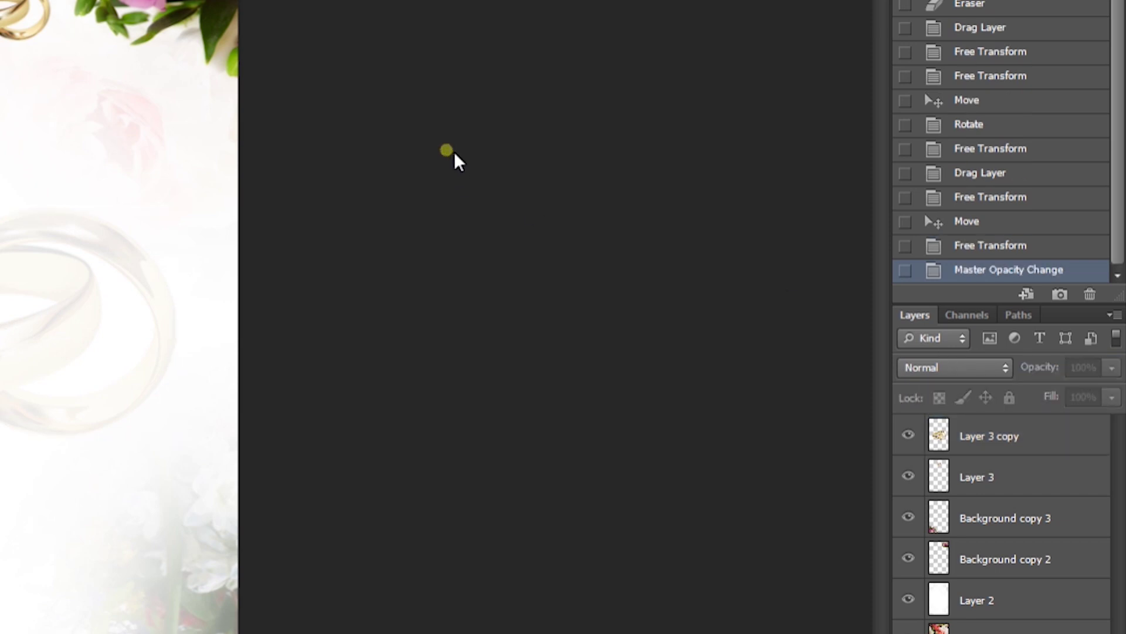
pyautogui.click(70, 296)
pyautogui.moveTo(1042, 371)
pyautogui.mouseDown()
pyautogui.moveTo(1030, 368)
pyautogui.moveTo(1060, 368)
pyautogui.moveTo(1036, 368)
pyautogui.mouseUp()
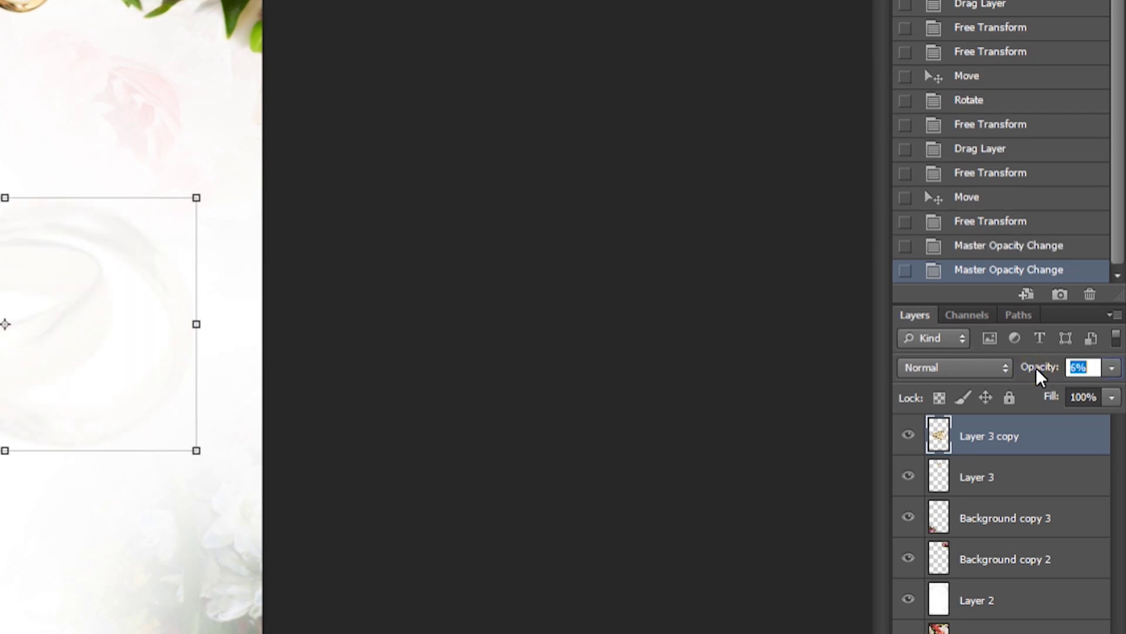
pyautogui.click(420, 221)
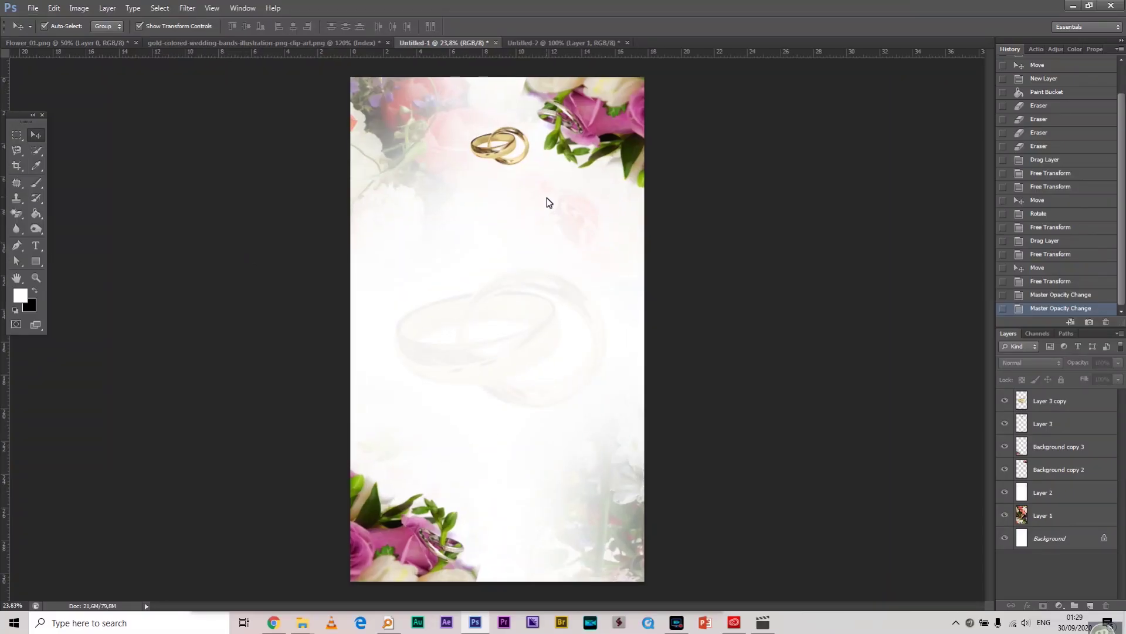
# - Set the Type tool's font to Ethiopic Yebse
pyautogui.click(35, 246)
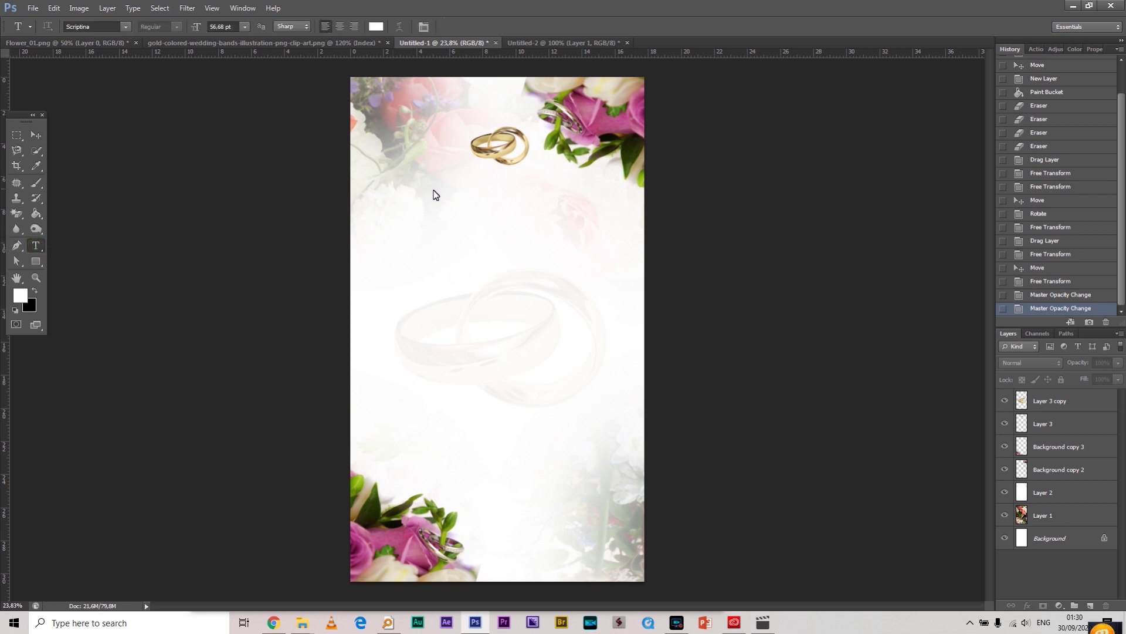
pyautogui.click(126, 28)
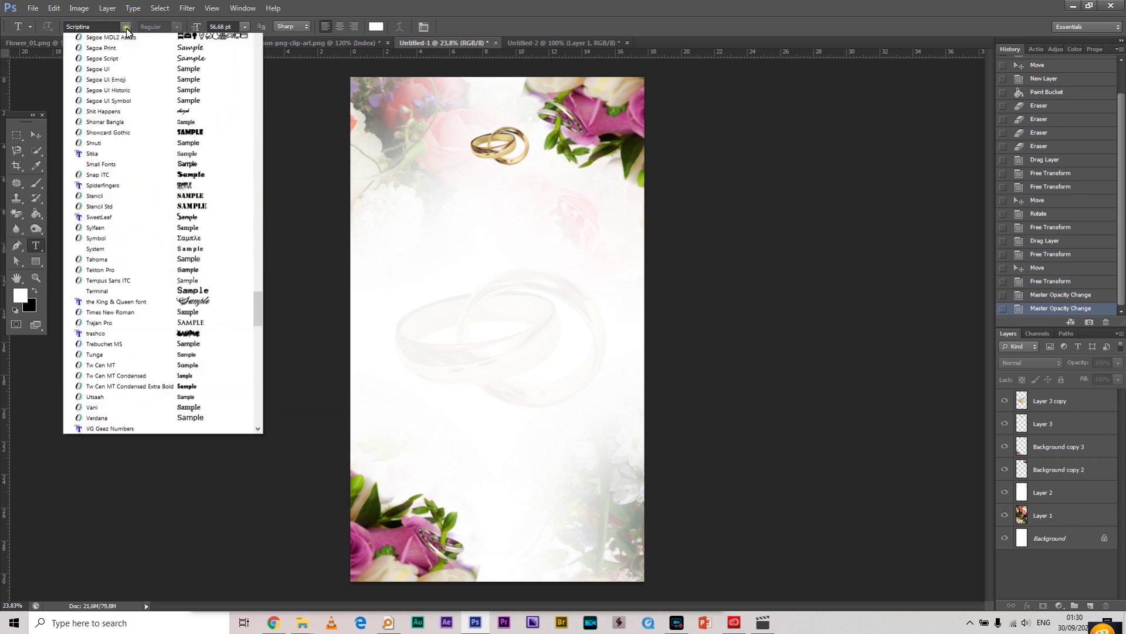
pyautogui.moveTo(259, 334); pyautogui.dragTo(251, 176)
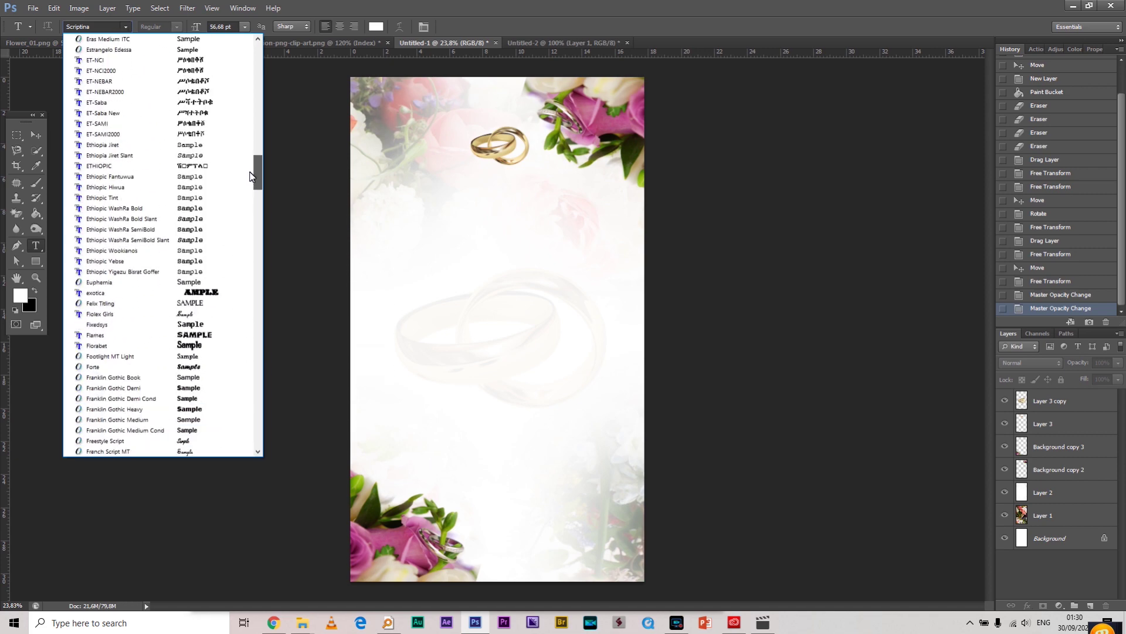
pyautogui.click(149, 261)
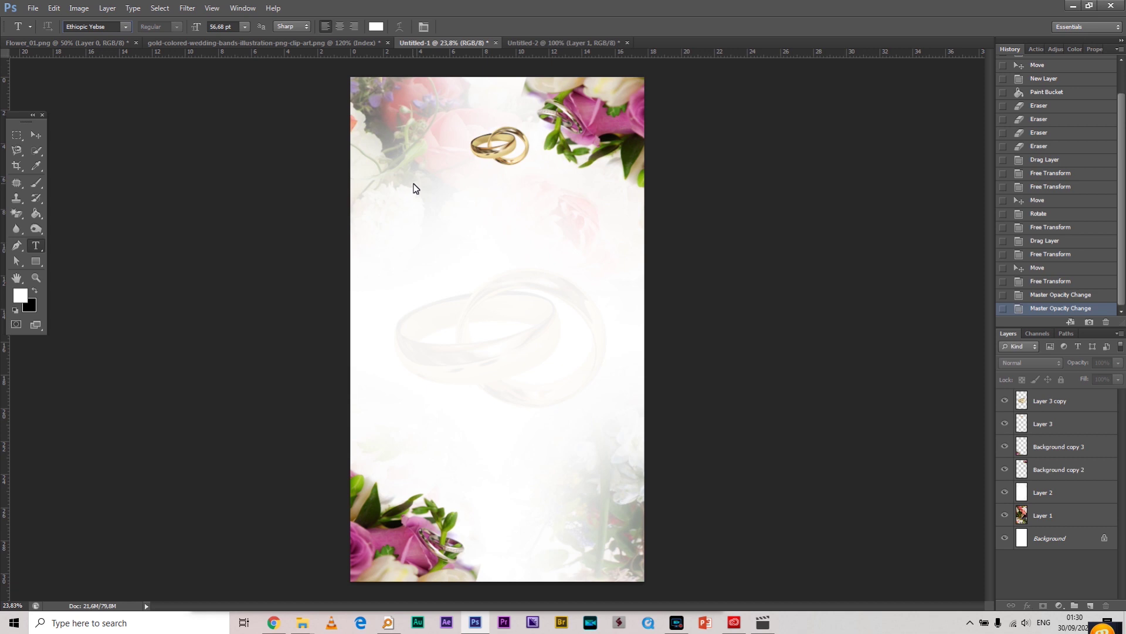
# - Add the Tigrinya heading "ኣኽበርት ኹም" just below the small gold rings
pyautogui.click(463, 178)
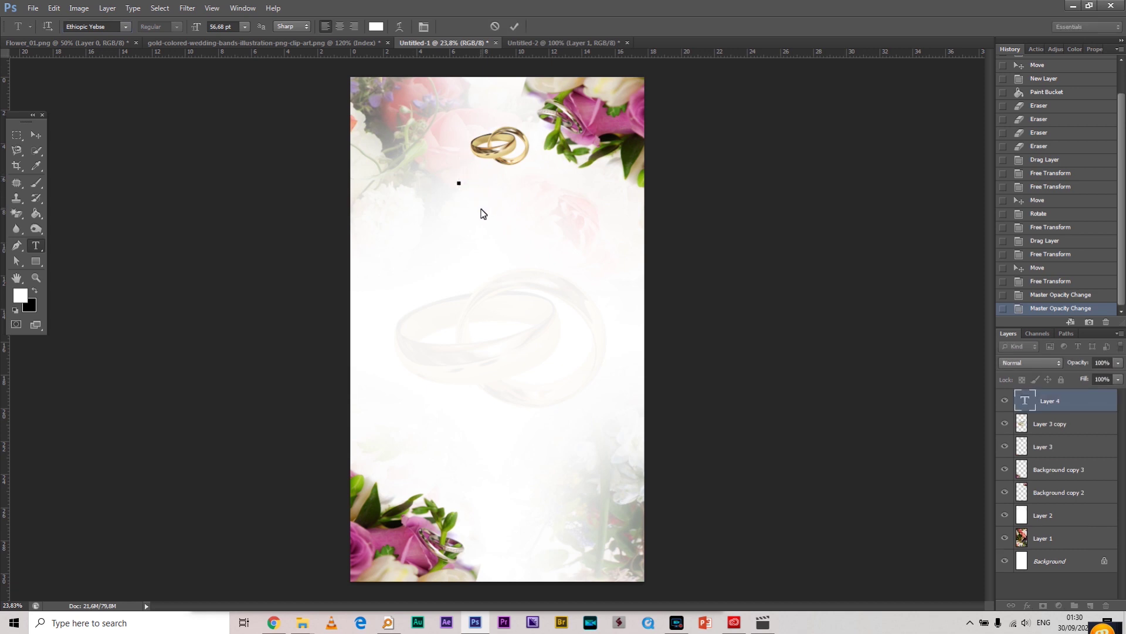
pyautogui.press('BackSpace')
pyautogui.write('yት ሲያም')
# - Change the colour of the whole heading text to black (000000)
pyautogui.hotkey('ctrl', 'a')
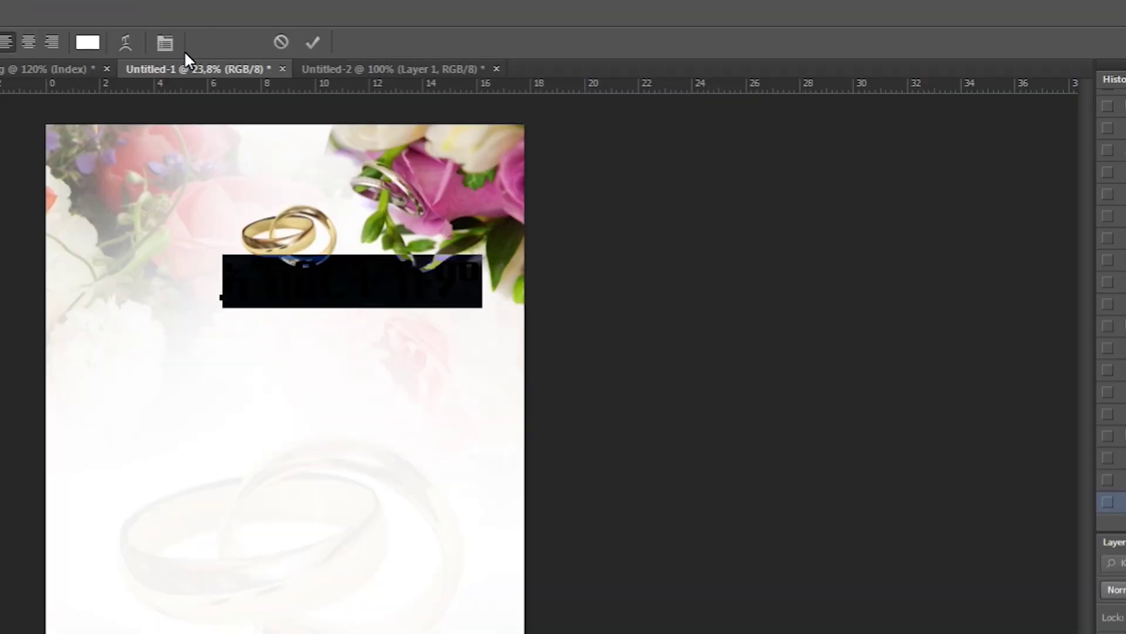
pyautogui.click(88, 42)
pyautogui.moveTo(961, 346); pyautogui.dragTo(845, 550)
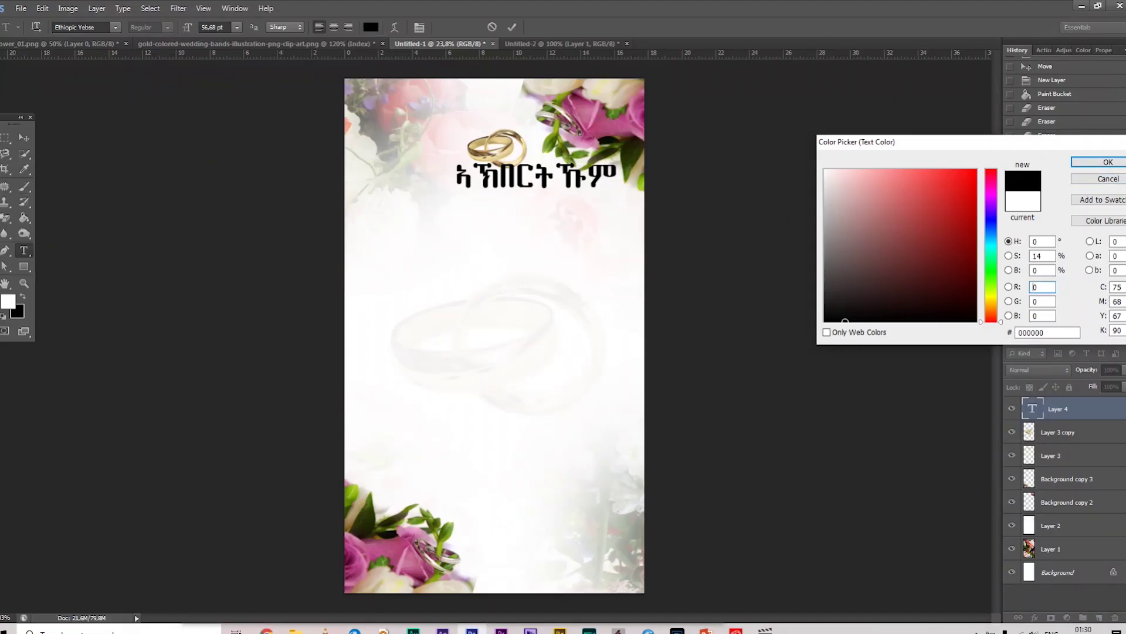
pyautogui.press('Return')
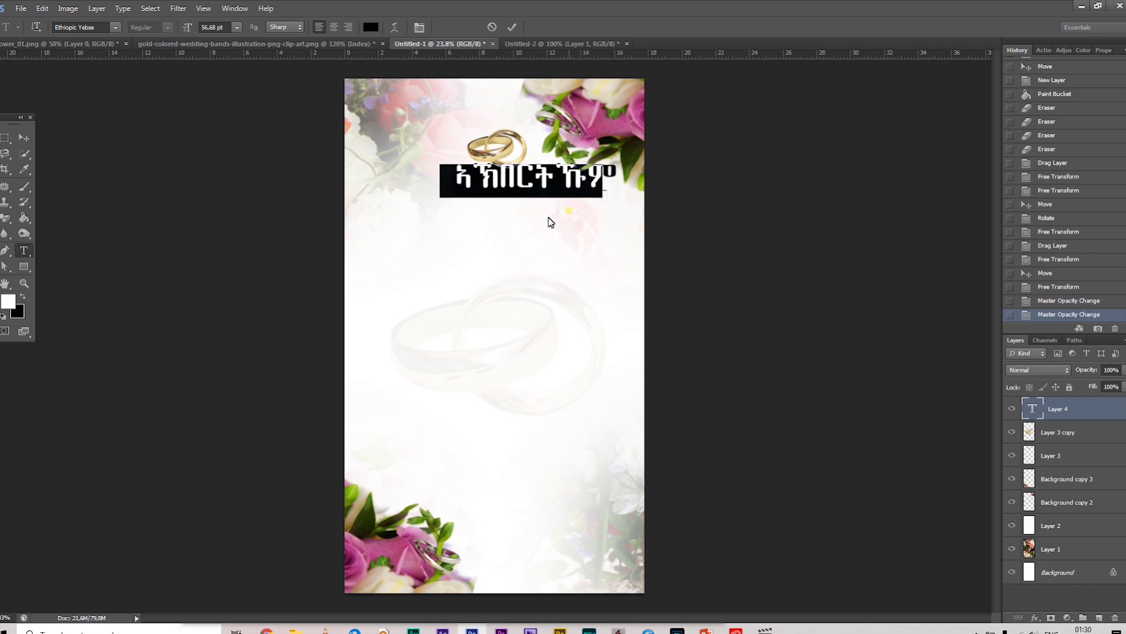
# - Scale the Tigrinya heading down to about 28.5 pt and centre it just below the small gold rings
pyautogui.click(23, 137)
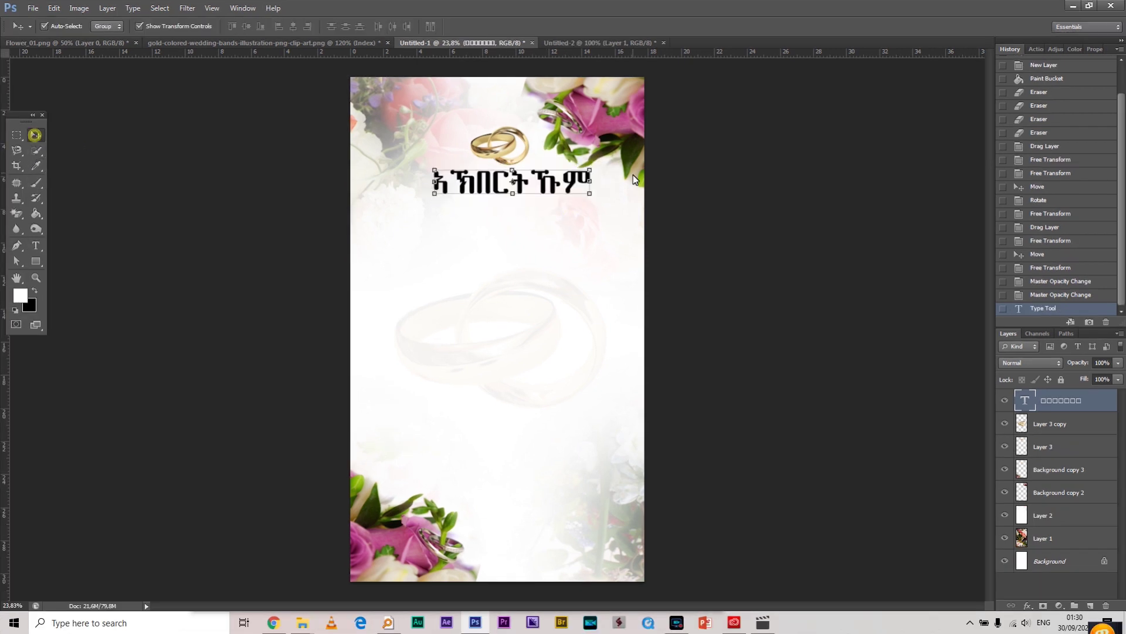
pyautogui.moveTo(590, 171); pyautogui.dragTo(589, 200)
pyautogui.doubleClick(536, 178)
pyautogui.hotkey('ctrl', 'z')
pyautogui.moveTo(509, 176); pyautogui.dragTo(504, 178)
# - Arrange four copies of the heading in two columns of two below it, nudging the right column's lines up into alignment
pyautogui.click(553, 197)
pyautogui.press('Up')
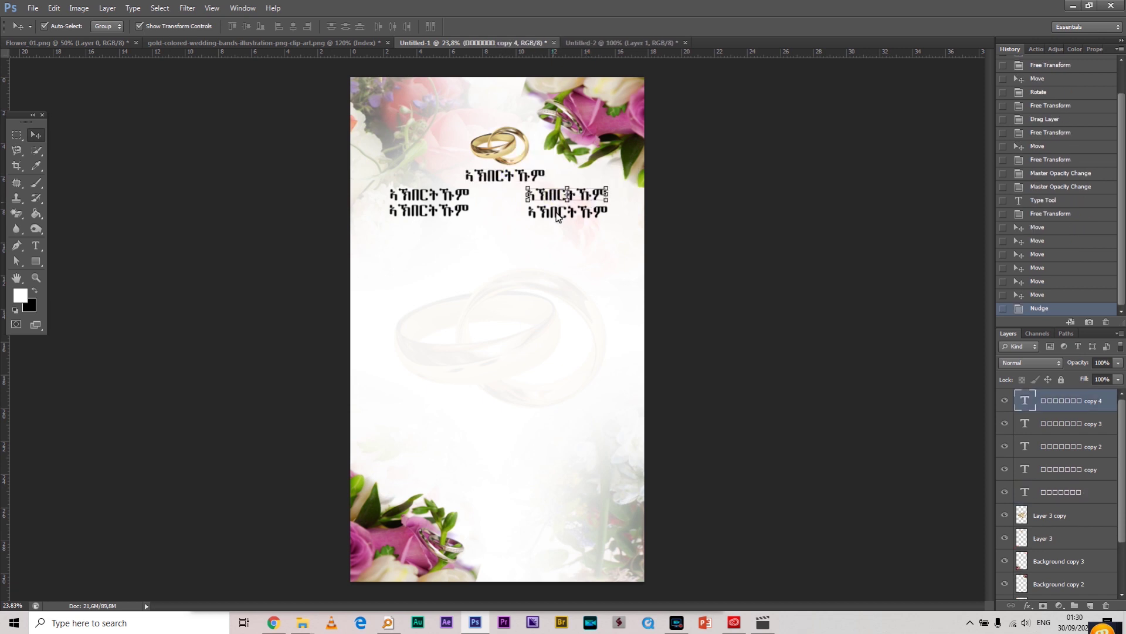
pyautogui.click(568, 216)
pyautogui.press('Up')
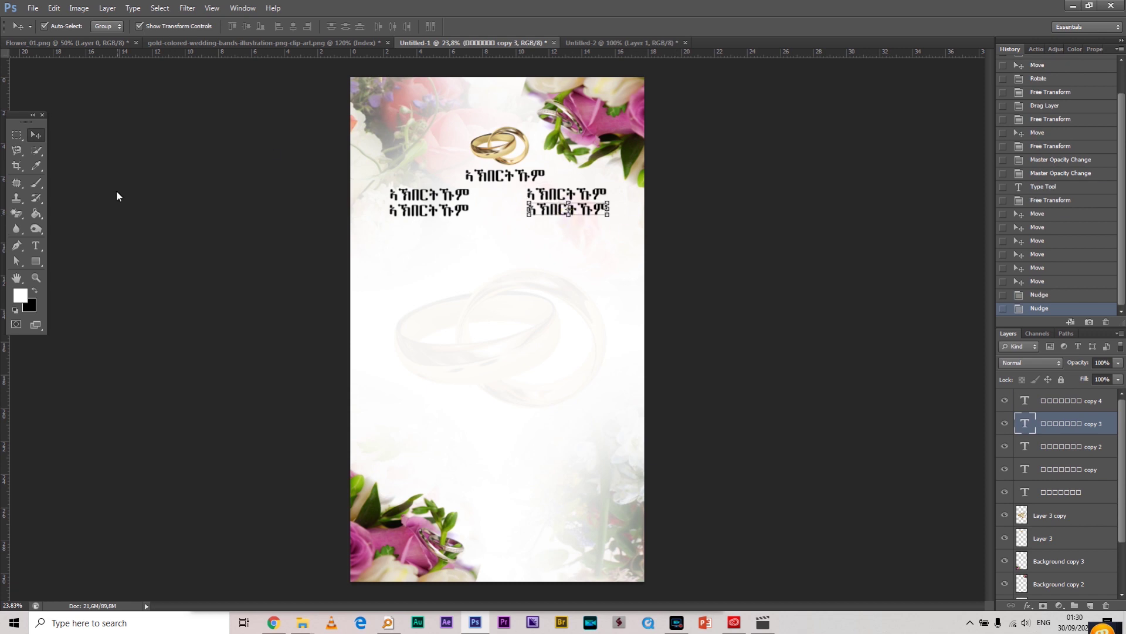
# - Replace the two left-column lines with "ናይ መርዓዊ ኣቦ" and "ናይ መርዓዊ ኣደ"
pyautogui.click(36, 245)
pyautogui.click(458, 199)
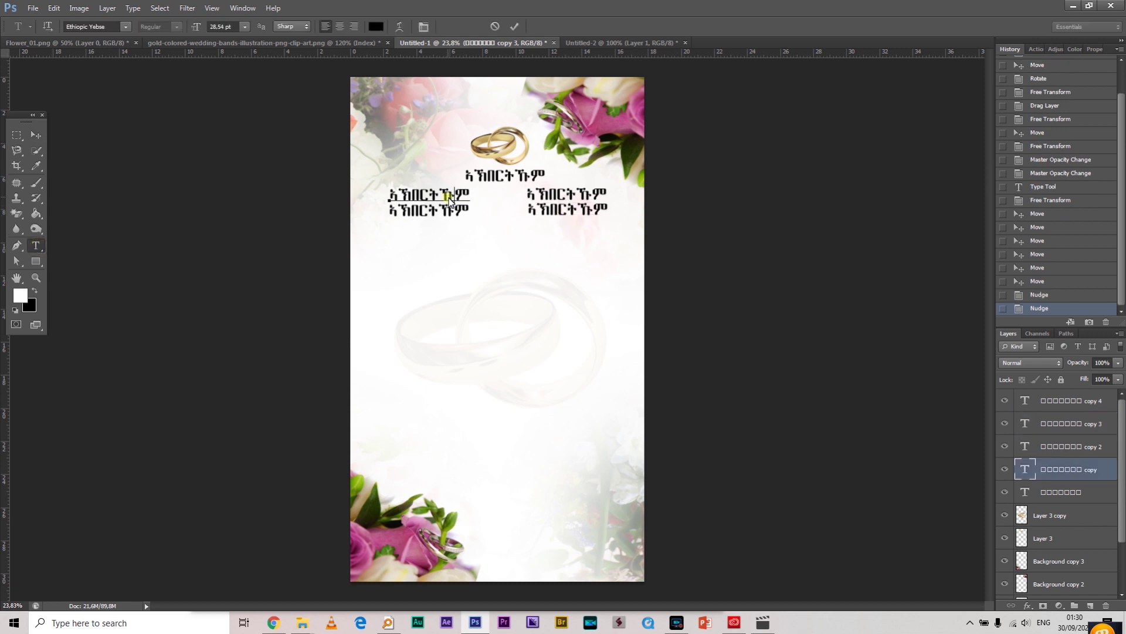
pyautogui.doubleClick(458, 199)
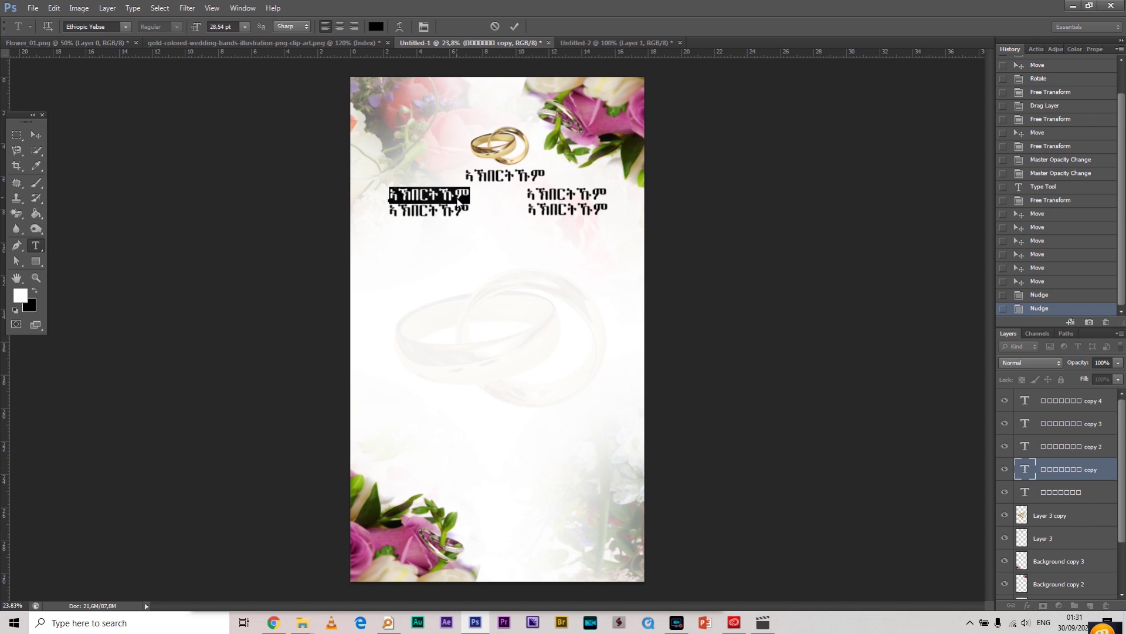
pyautogui.write('ኟልይ')
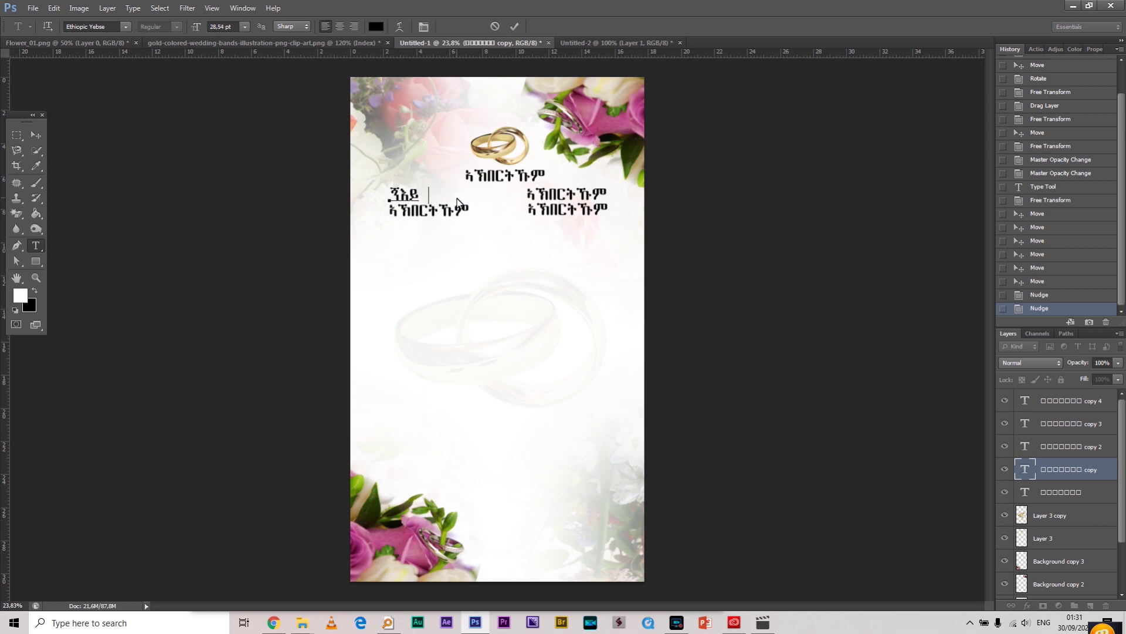
pyautogui.hotkey('ctrl', 'a')
pyautogui.press('BackSpace')
pyautogui.write('ናይ መርዓዊ ኣቦ')
pyautogui.doubleClick(456, 212)
pyautogui.write('ናይ መርዓዊ ኣደ')
# - Replace the two right-column lines with "ናይ መርዓት ኣቦ" and "ናይ መርዓት ኣደ"
pyautogui.click(35, 229)
pyautogui.click(35, 246)
pyautogui.click(576, 200)
pyautogui.hotkey('ctrl', 'a')
pyautogui.write('ናይ መርዓት ኣቦ')
pyautogui.click(33, 228)
pyautogui.click(36, 246)
pyautogui.click(585, 213)
pyautogui.hotkey('ctrl', 'a')
pyautogui.write('ናይ መርዓት ኣደ')
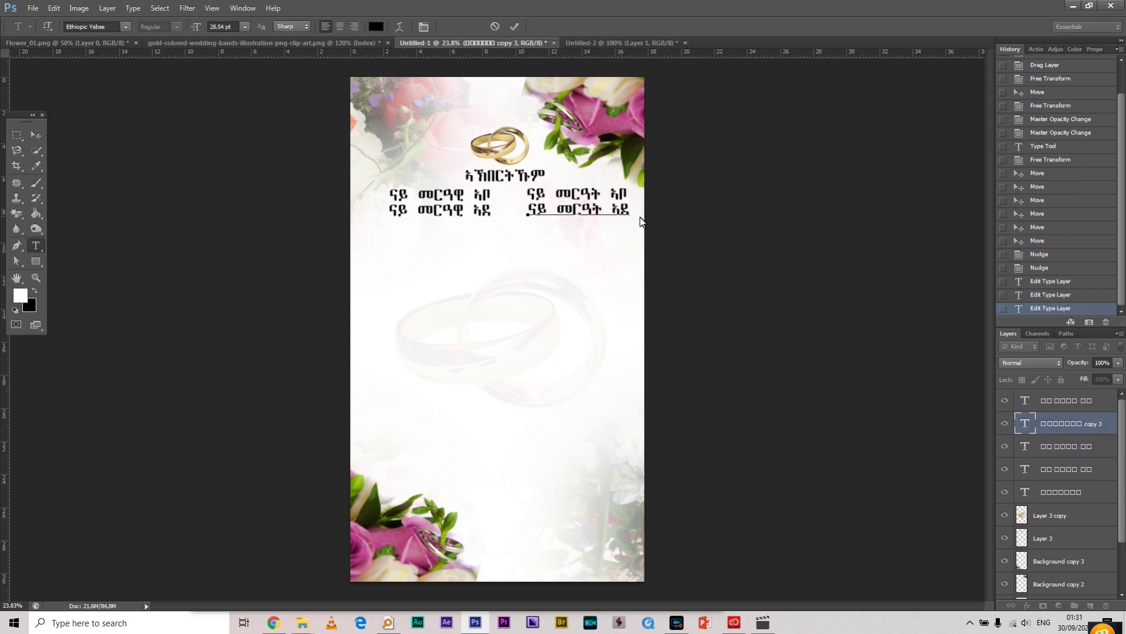
pyautogui.click(36, 134)
pyautogui.click(715, 218)
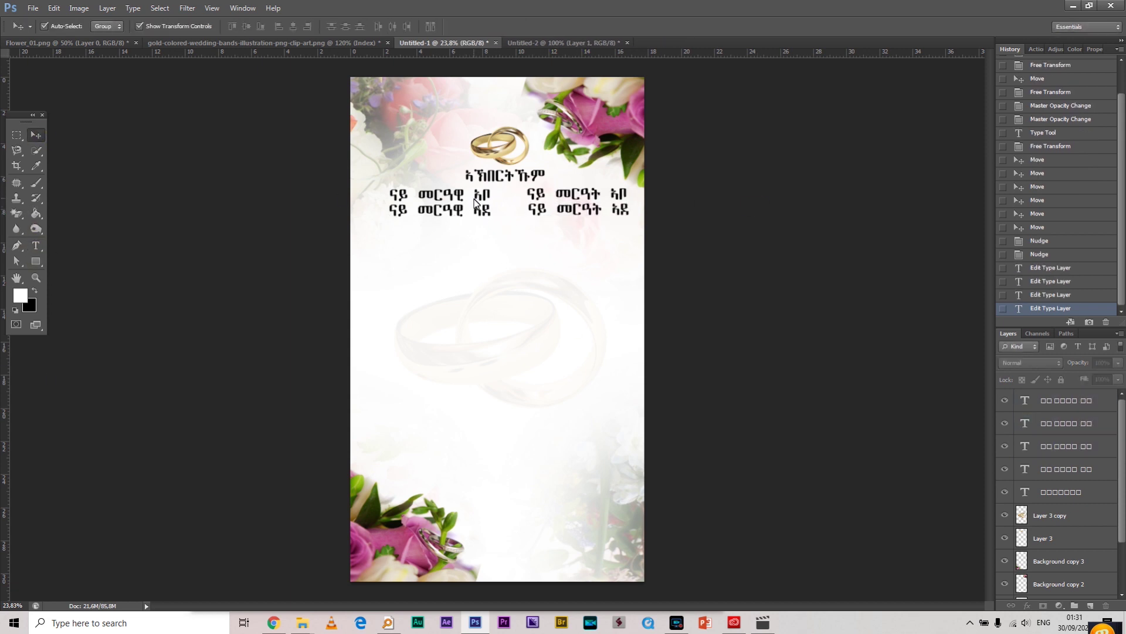
# - Duplicate the heading below the parents' lines, change the copy to "ናብ ክቡር/ቲ" and place it near the card's left edge
pyautogui.moveTo(499, 181); pyautogui.dragTo(502, 237)
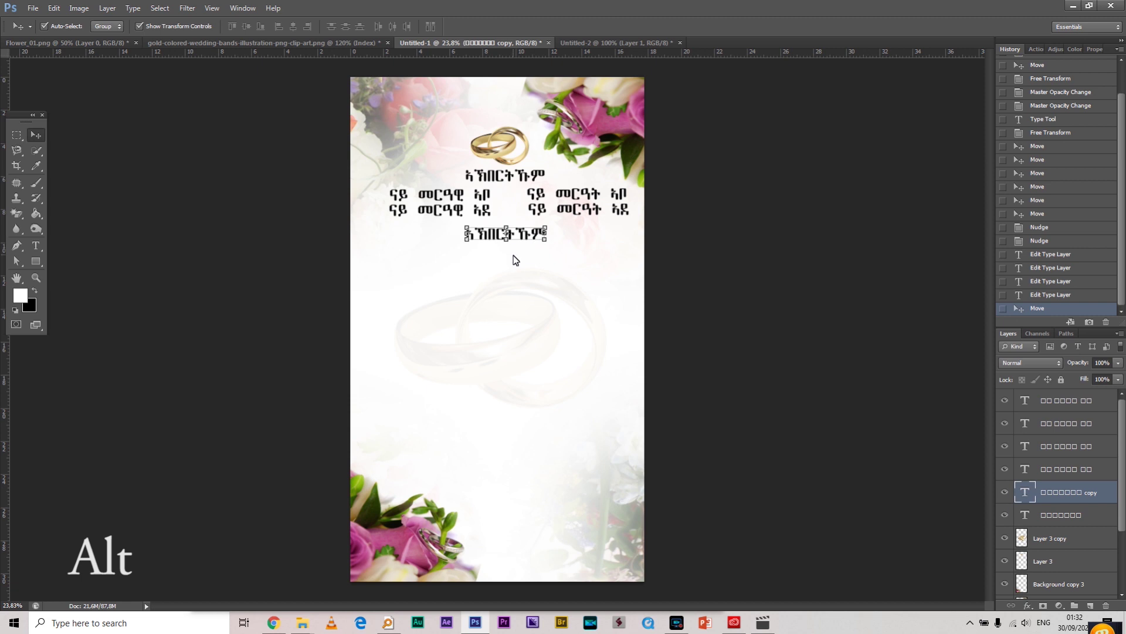
pyautogui.moveTo(520, 239); pyautogui.dragTo(327, 244)
pyautogui.click(36, 247)
pyautogui.write('ና')
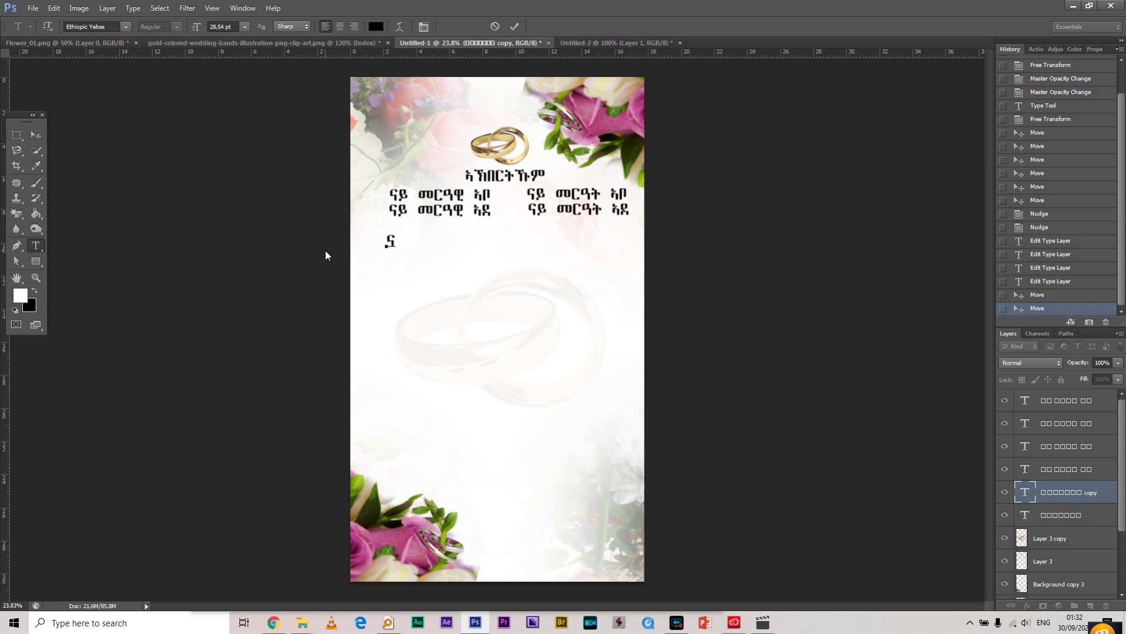
pyautogui.write('ብ ክብቡር/ቱ')
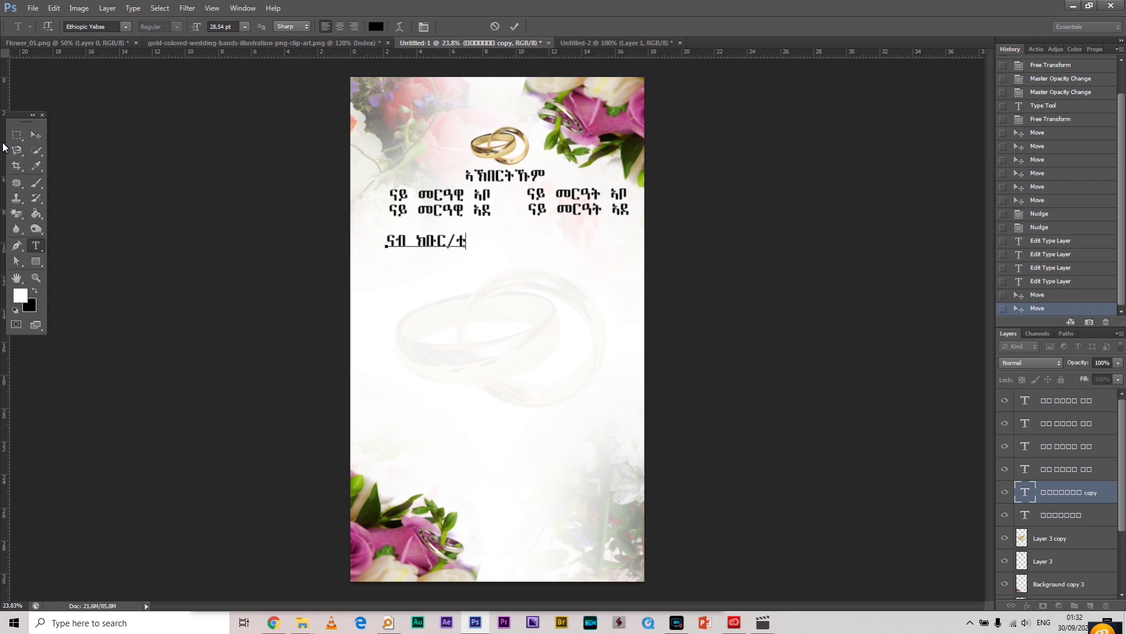
pyautogui.click(35, 135)
pyautogui.moveTo(452, 245); pyautogui.dragTo(441, 240)
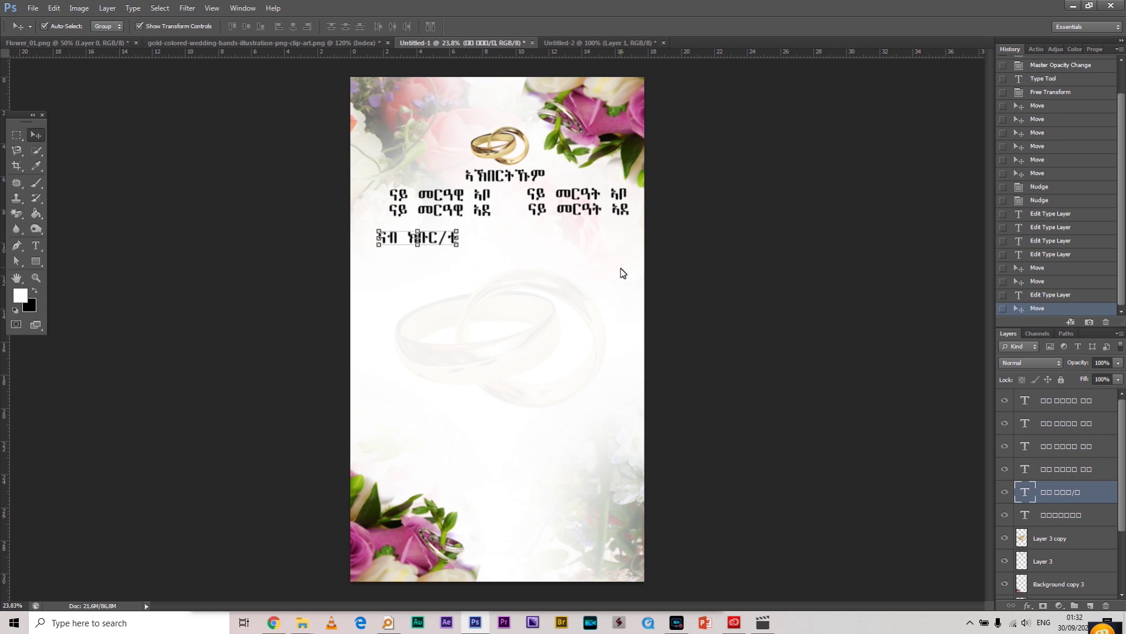
# - Append a long underscore blank for the guest's name after "ናብ ክቡር/ቲ"
pyautogui.click(36, 245)
pyautogui.click(456, 241)
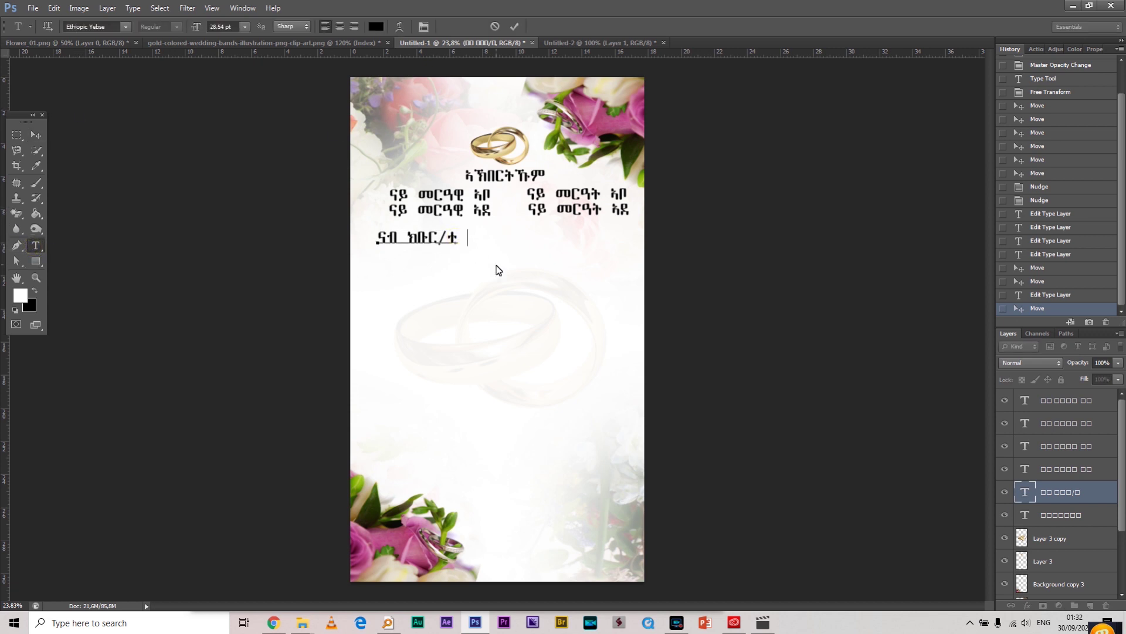
pyautogui.write('________________')
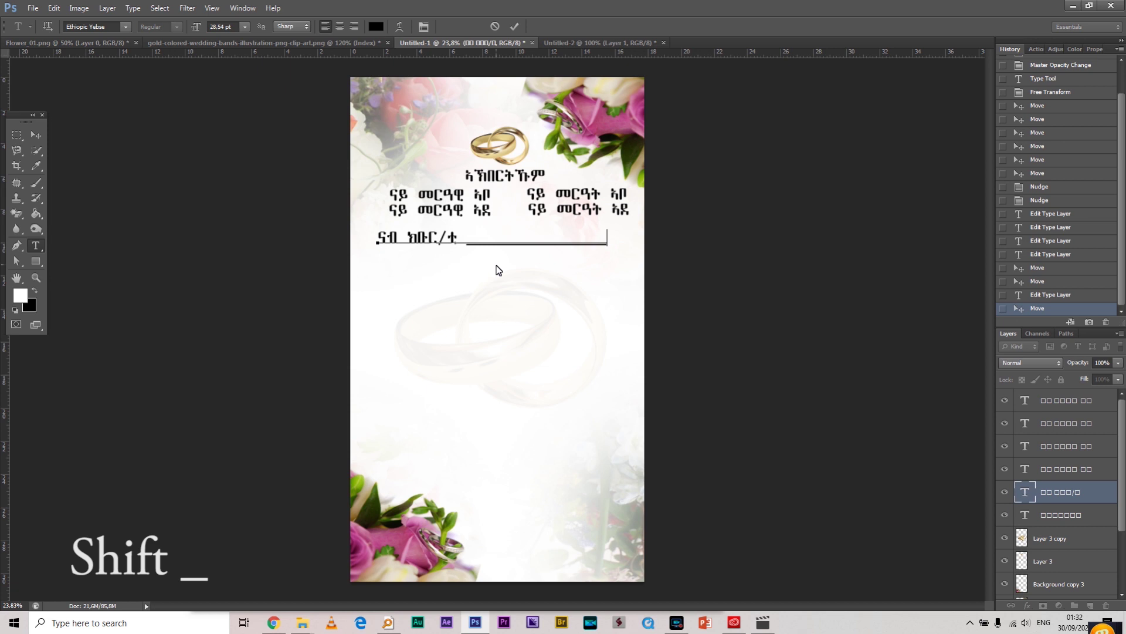
pyautogui.click(36, 135)
pyautogui.click(795, 285)
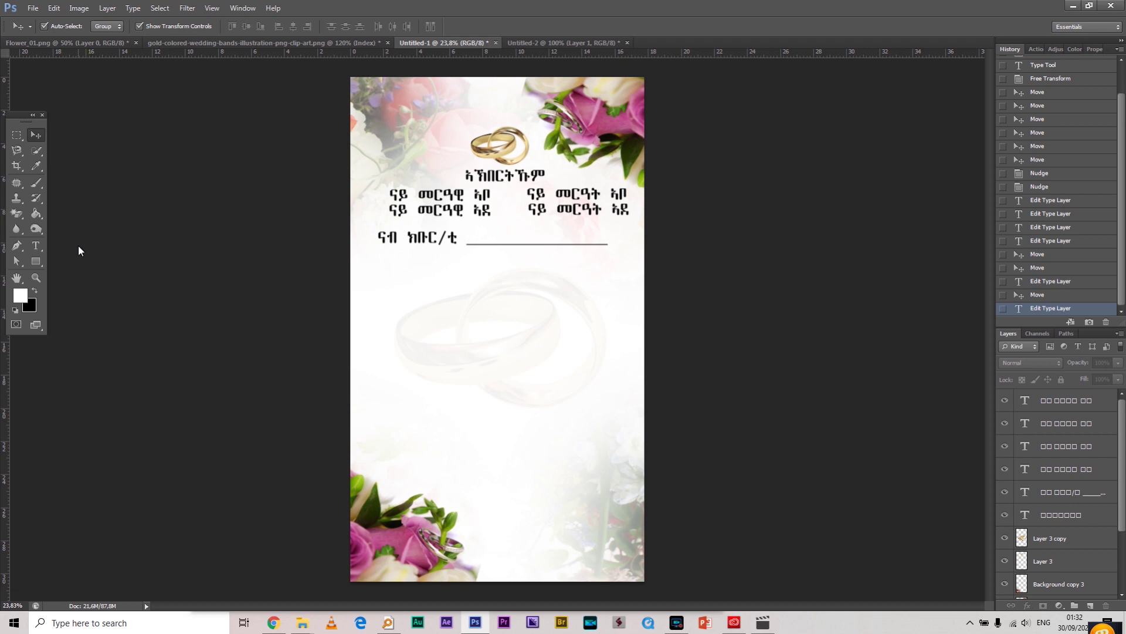
# - Move the "ናብ ክቡር/ቲ" line up slightly and scale it down to about 84%
pyautogui.moveTo(438, 240); pyautogui.dragTo(439, 239)
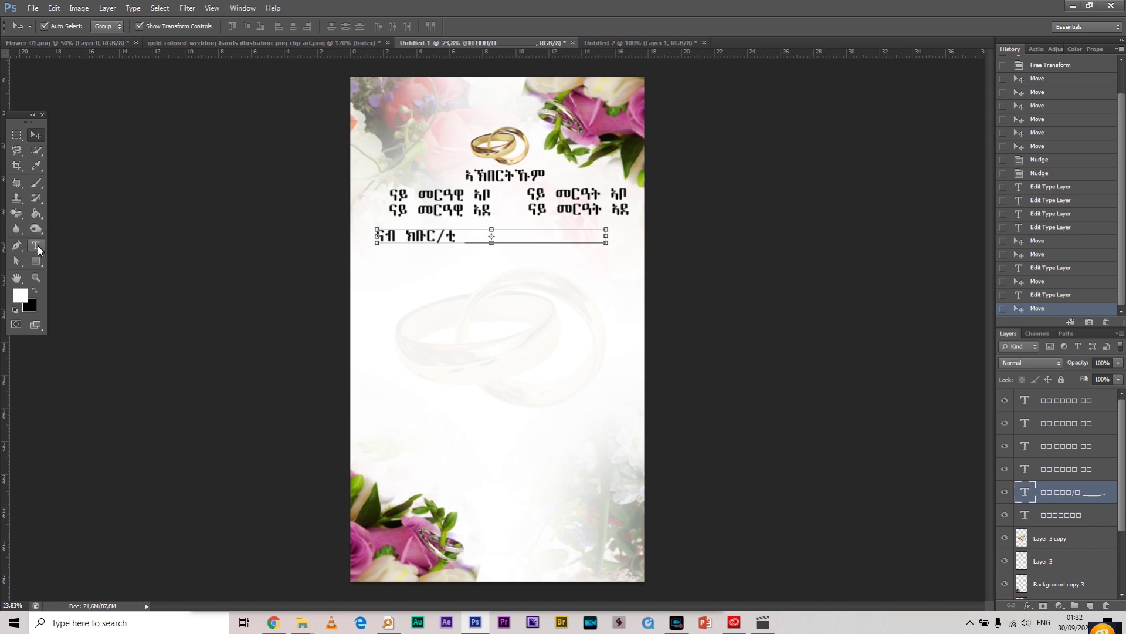
pyautogui.moveTo(609, 227); pyautogui.dragTo(569, 229)
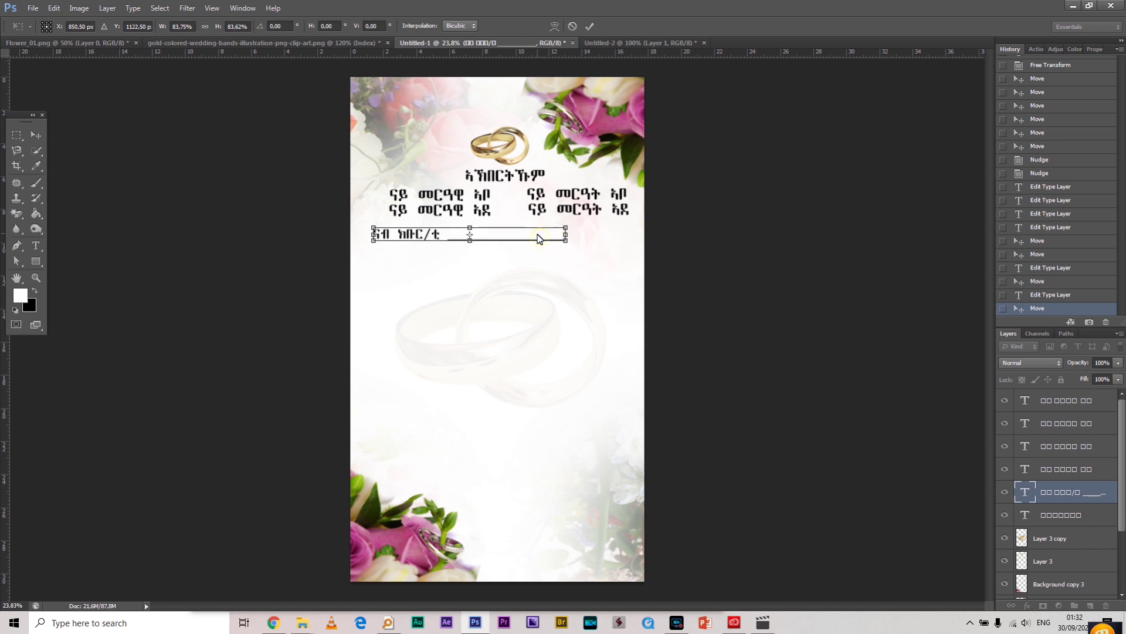
pyautogui.doubleClick(539, 237)
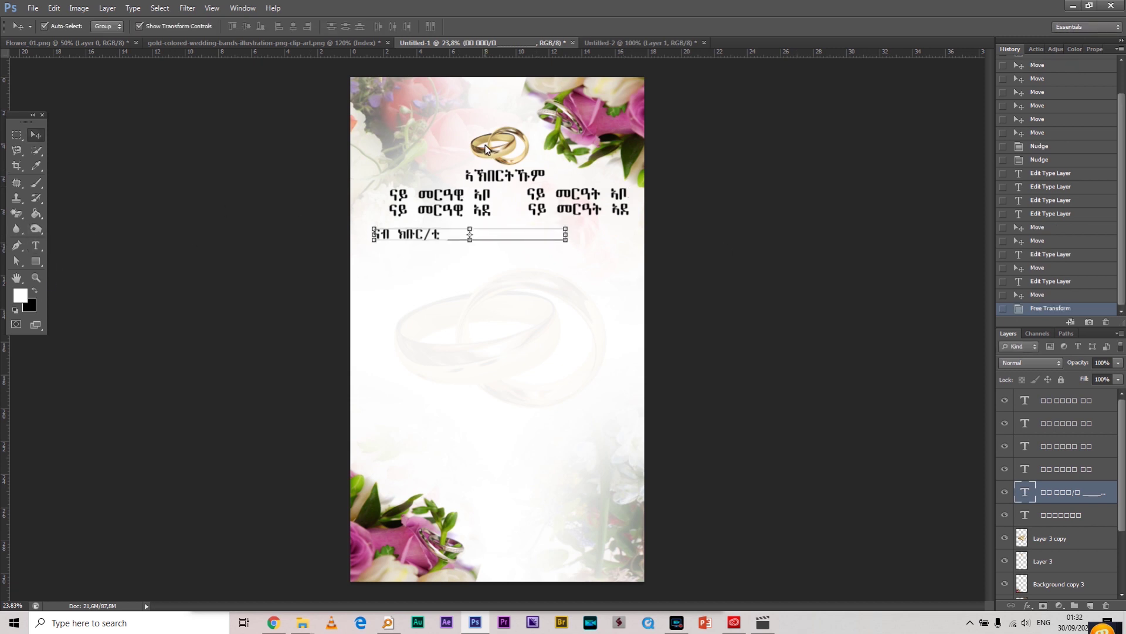
# - Duplicate the heading below the guest line, change the copy to "መደብ መርዓ" and enlarge it to about 135%
pyautogui.moveTo(516, 175); pyautogui.dragTo(517, 273)
pyautogui.click(38, 246)
pyautogui.doubleClick(535, 275)
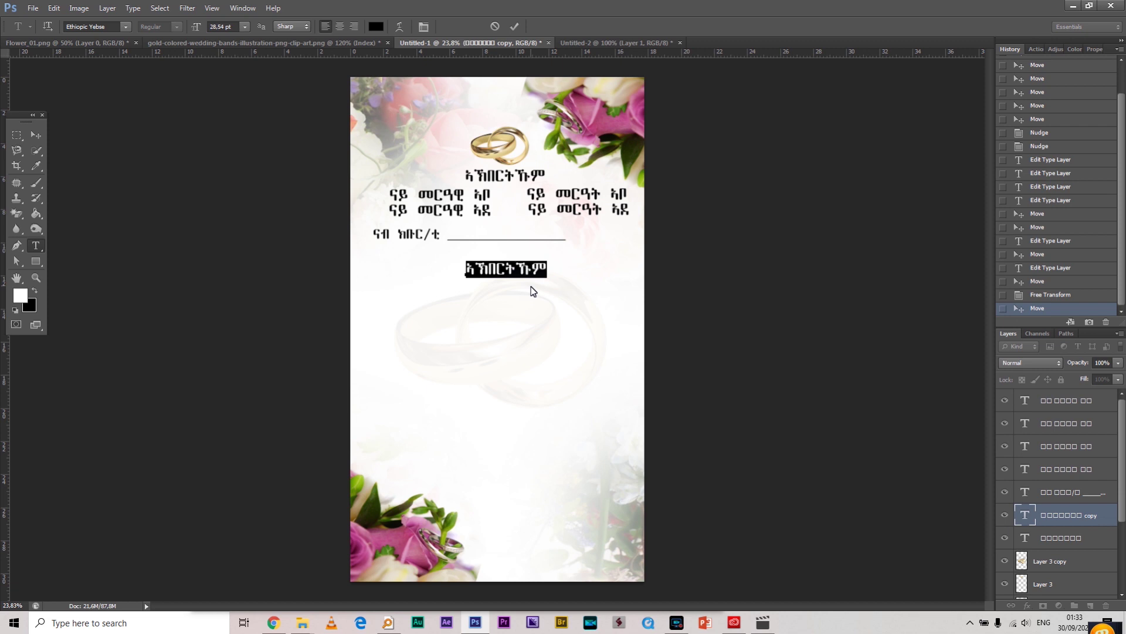
pyautogui.write('መድ')
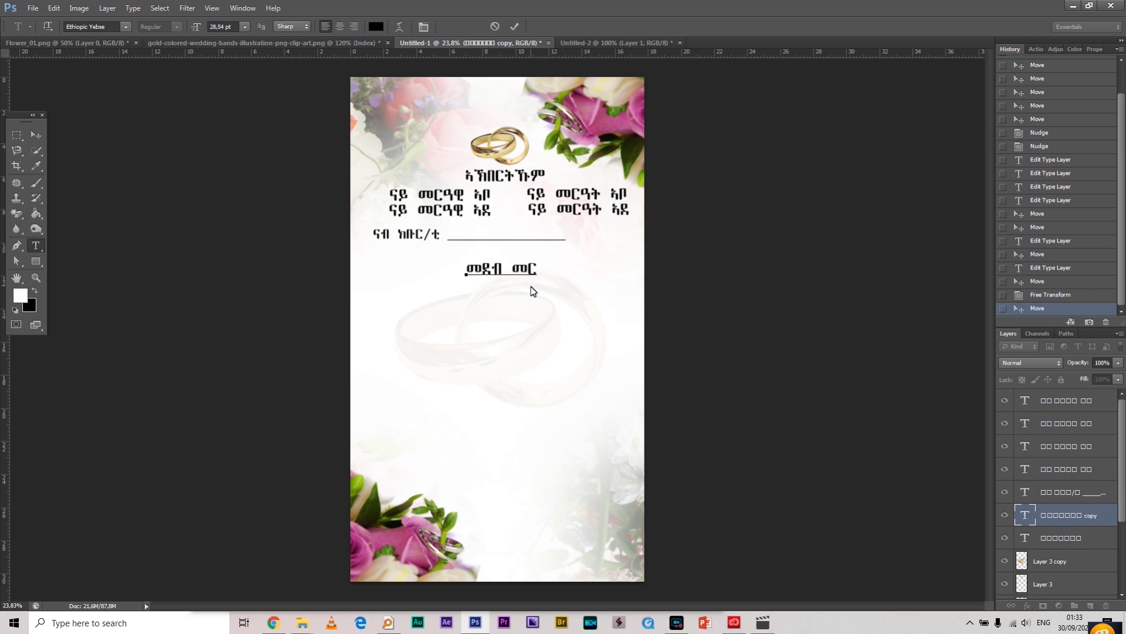
pyautogui.click(40, 136)
pyautogui.moveTo(548, 261)
pyautogui.mouseDown()
pyautogui.moveTo(566, 257)
pyautogui.moveTo(548, 267)
pyautogui.mouseUp()
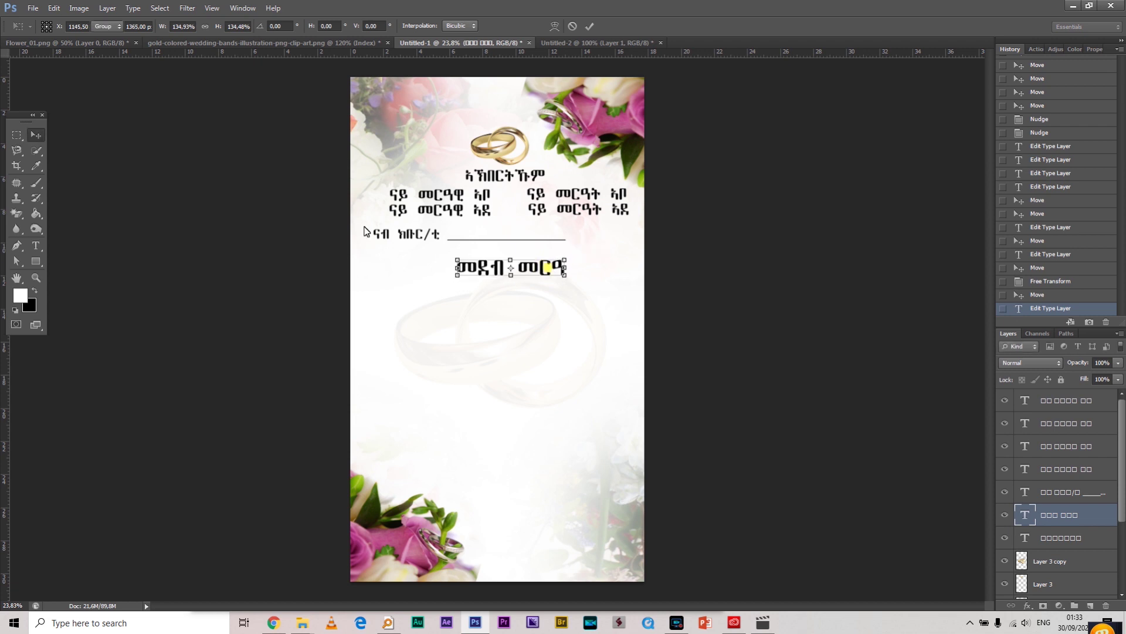
pyautogui.press('Return')
# - Replace the enlarged "መደብ መርዓ" title with "መርዓውቲ"
pyautogui.click(36, 245)
pyautogui.click(504, 270)
pyautogui.hotkey('ctrl', 'a')
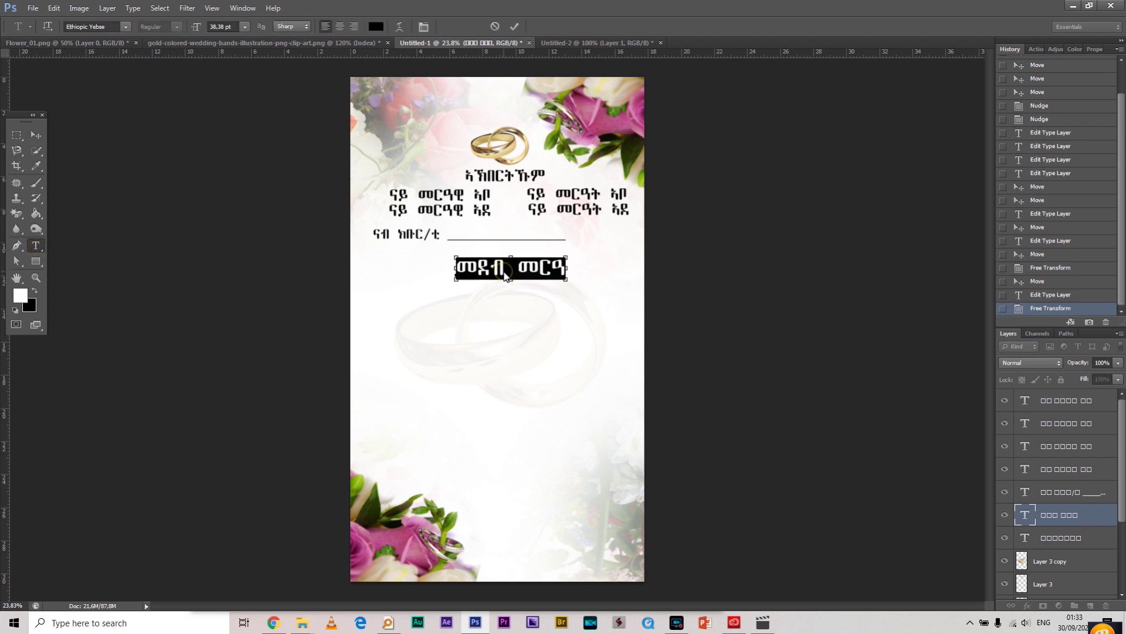
pyautogui.write('መሮእጢ')
pyautogui.press('BackSpace')
pyautogui.press('BackSpace')
pyautogui.press('BackSpace')
pyautogui.write('ሮእዊጥ')
pyautogui.press('BackSpace')
pyautogui.press('BackSpace')
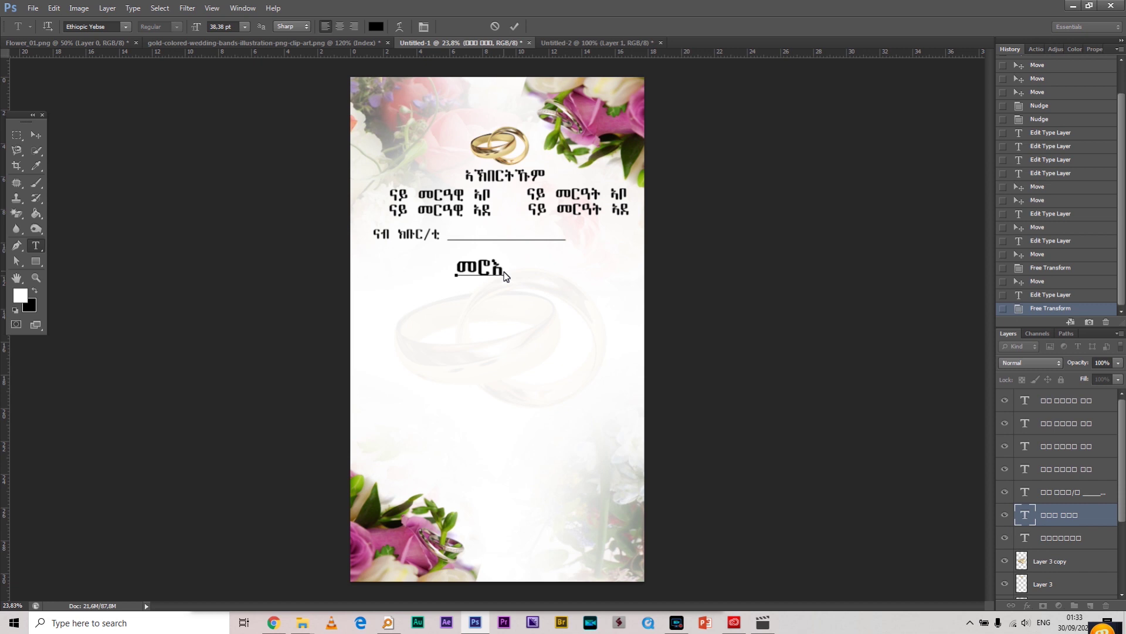
pyautogui.press('BackSpace')
pyautogui.press('BackSpace')
pyautogui.write('ርዓው')
pyautogui.click(36, 134)
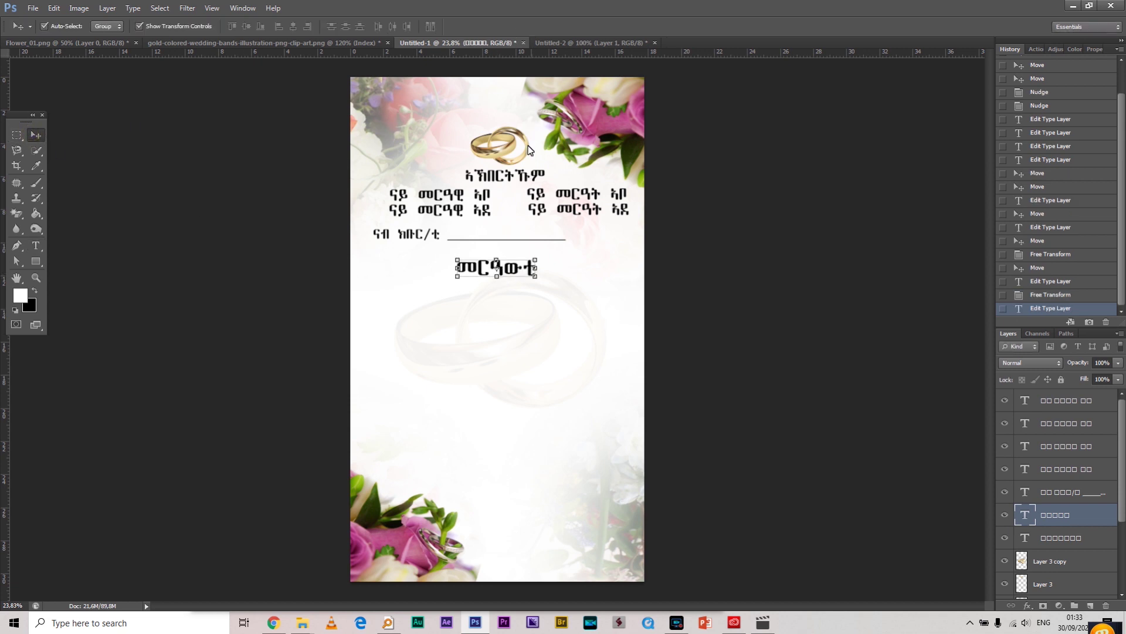
# - Stack four copies of the heading below "መርዓውቲ" and turn the first into a centred "ደቅና"
pyautogui.moveTo(509, 182); pyautogui.dragTo(486, 333)
pyautogui.click(44, 245)
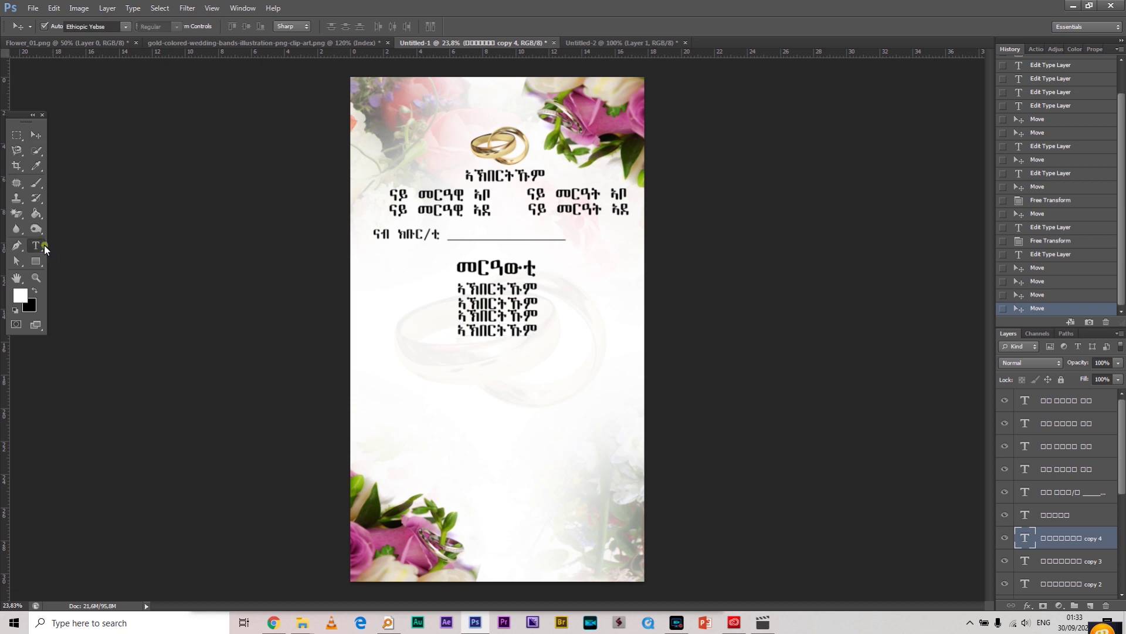
pyautogui.doubleClick(514, 289)
pyautogui.write('ደቅና')
pyautogui.click(36, 135)
pyautogui.hotkey('shift', 'Right')
pyautogui.hotkey('shift', 'Right')
pyautogui.hotkey('shift', 'Right')
pyautogui.hotkey('shift', 'Right')
pyautogui.hotkey('shift', 'Right')
pyautogui.hotkey('shift', 'Right')
pyautogui.hotkey('shift', 'Right')
pyautogui.hotkey('shift', 'Right')
pyautogui.hotkey('shift', 'Right')
pyautogui.hotkey('shift', 'Right')
pyautogui.hotkey('shift', 'Right')
pyautogui.hotkey('shift', 'Right')
pyautogui.hotkey('shift', 'Right')
pyautogui.hotkey('shift', 'Right')
pyautogui.hotkey('shift', 'Right')
pyautogui.hotkey('shift', 'Right')
# - Change the second stacked line to "ስም ናይ መርዓዊ" and centre it under "ደቅና"
pyautogui.click(36, 246)
pyautogui.doubleClick(514, 305)
pyautogui.write('ሰም ናይ መርዓዊ')
pyautogui.click(36, 135)
pyautogui.hotkey('shift', 'Left')
pyautogui.hotkey('shift', 'Left')
pyautogui.hotkey('shift', 'Left')
pyautogui.hotkey('shift', 'Left')
pyautogui.hotkey('shift', 'Left')
pyautogui.hotkey('shift', 'Left')
pyautogui.hotkey('shift', 'Left')
pyautogui.hotkey('shift', 'Left')
pyautogui.hotkey('shift', 'Left')
pyautogui.hotkey('shift', 'Left')
# - Change the third and fourth stacked lines to "ምስ" and "ስም ናይ መርዓት"
pyautogui.click(35, 246)
pyautogui.doubleClick(496, 317)
pyautogui.write('ምስ')
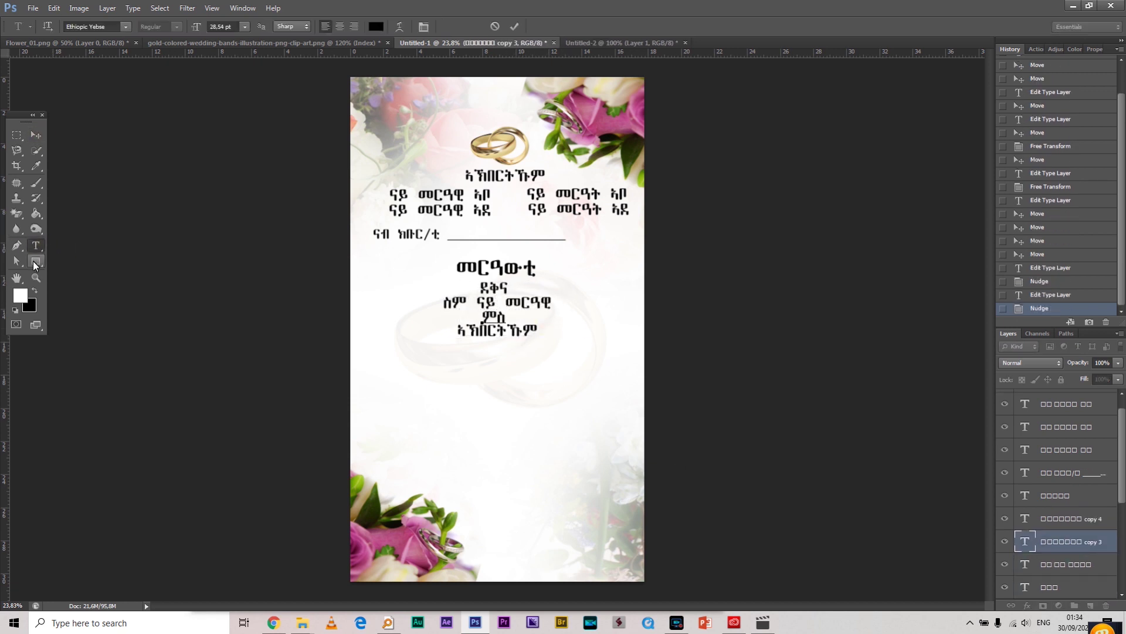
pyautogui.doubleClick(496, 330)
pyautogui.write('ሰም ናይ መርዓት')
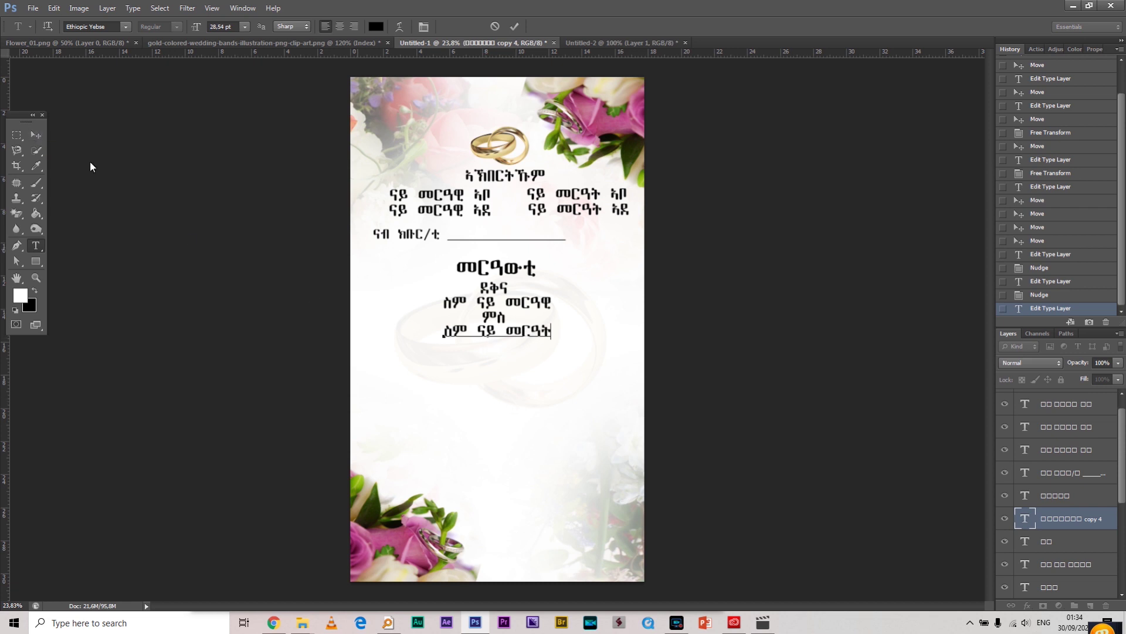
# - Duplicate the heading below the couple's lines and change the copy to "ንዕለት 1/10/2020 ብፈረንጂ"
pyautogui.click(36, 135)
pyautogui.moveTo(501, 180); pyautogui.dragTo(492, 362)
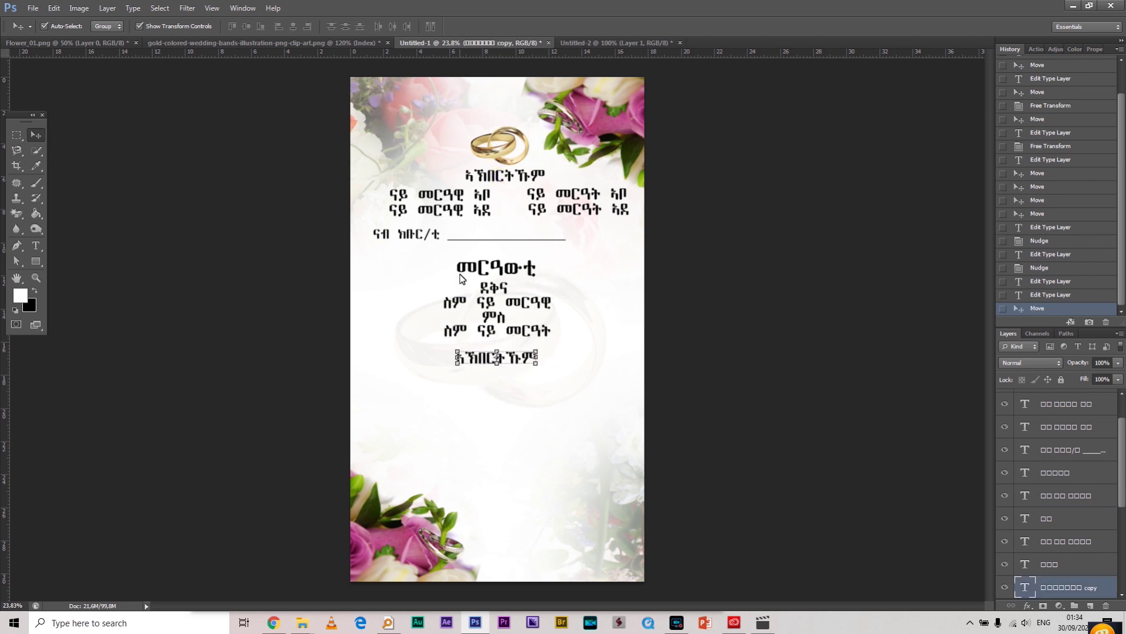
pyautogui.click(36, 256)
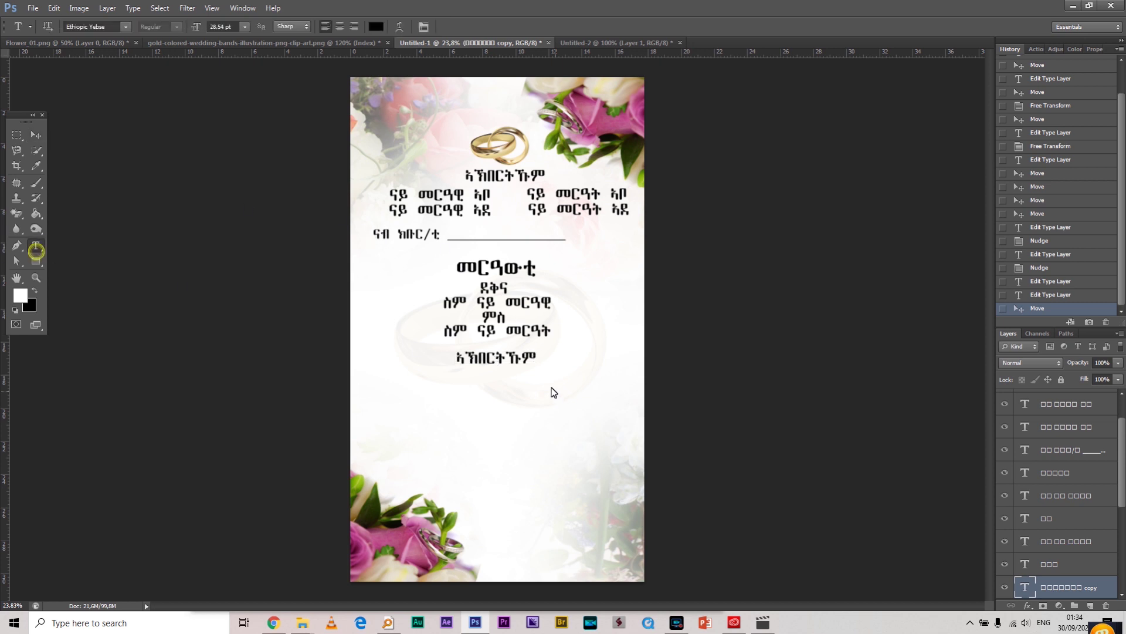
pyautogui.doubleClick(497, 361)
pyautogui.write('ንዕለት')
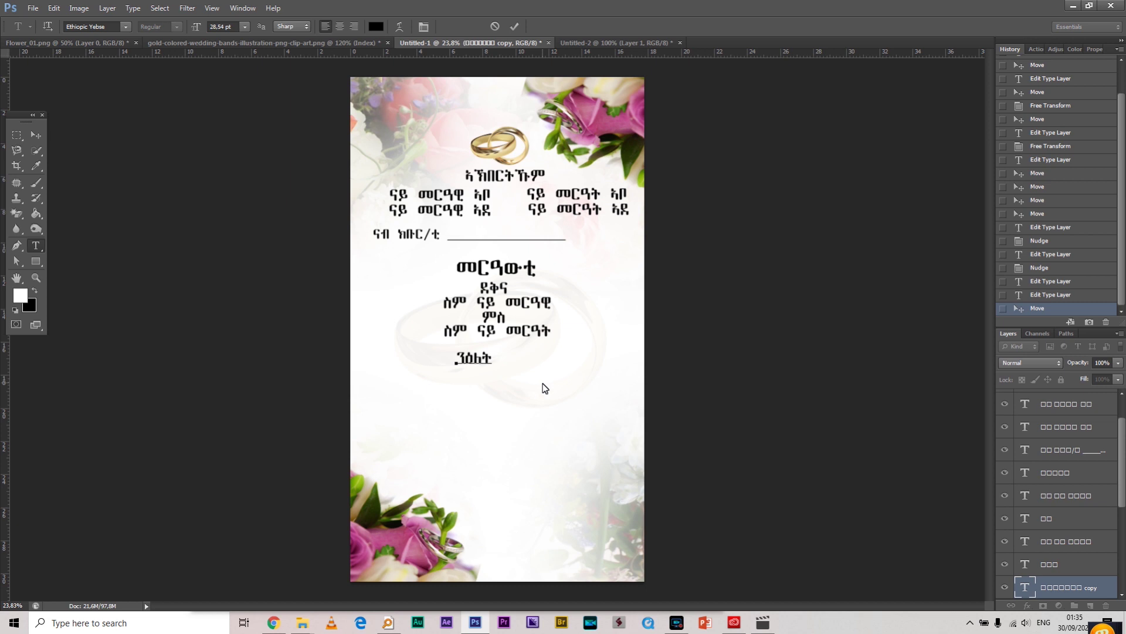
pyautogui.write(' 1/10/2020 ብፈረንጂ')
pyautogui.hotkey('ctrl', 'Return')
pyautogui.press('v')
# - Duplicate the date line directly below itself and replace the copy's first word with "ብግእዝ"
pyautogui.keyDown('alt'); pyautogui.moveTo(424, 355); pyautogui.dragTo(405, 372); pyautogui.keyUp('alt')
pyautogui.click(35, 245)
pyautogui.write('ብግእዝ')
# - Change the second date line's date to 24/09/2013 and remove the word "ብፈረንጂ" from its end
pyautogui.press('Right')
pyautogui.press('Right')
pyautogui.press('BackSpace')
pyautogui.write('2')
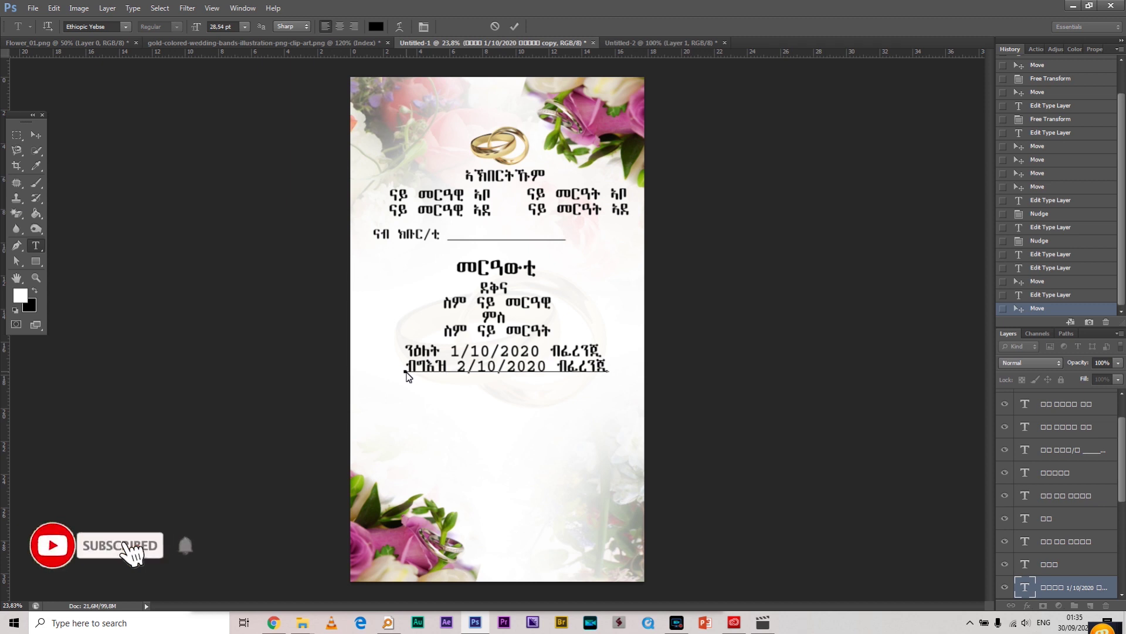
pyautogui.write('4')
pyautogui.moveTo(508, 370); pyautogui.dragTo(488, 371)
pyautogui.write('09')
pyautogui.click(554, 370)
pyautogui.press('BackSpace')
pyautogui.press('BackSpace')
pyautogui.write('13')
pyautogui.moveTo(616, 370); pyautogui.dragTo(570, 371)
pyautogui.press('BackSpace')
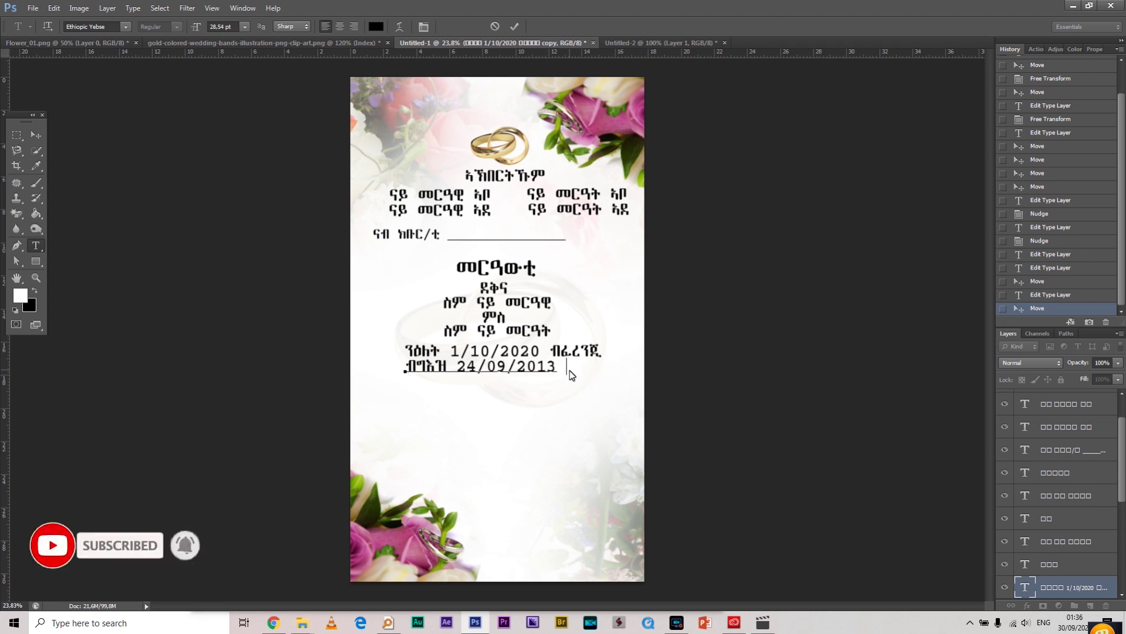
pyautogui.hotkey('ctrl', 'Return')
pyautogui.press('v')
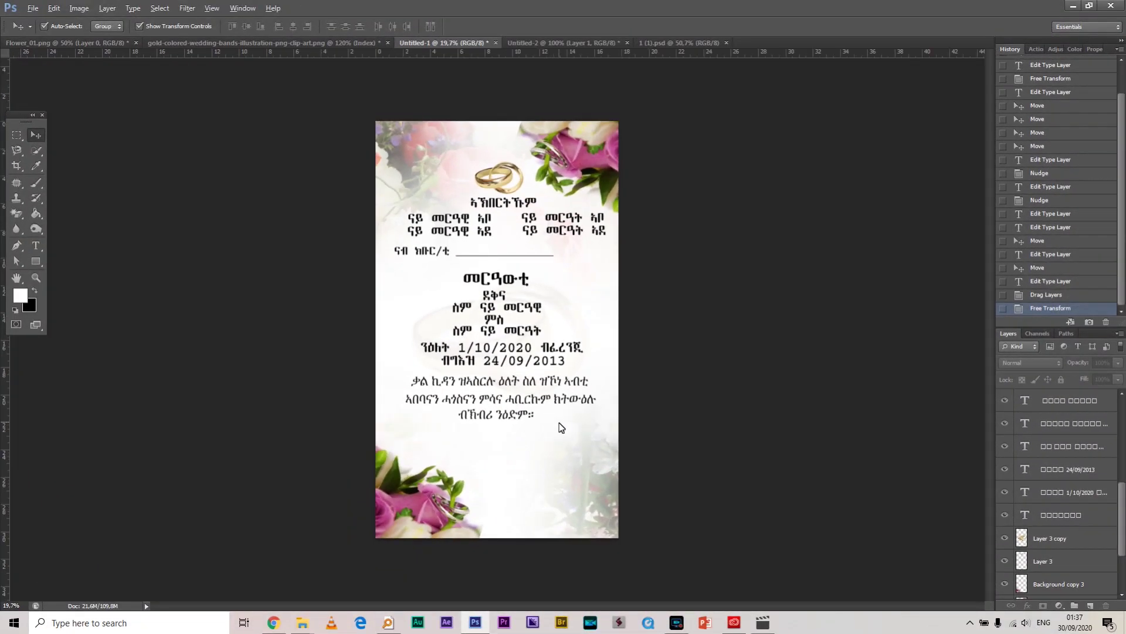
# - Duplicate the "መርዓውቲ" heading below the invitation sentence and change the copy to "ብደሓን ምጹ !"
pyautogui.scroll(1, 560, 425)
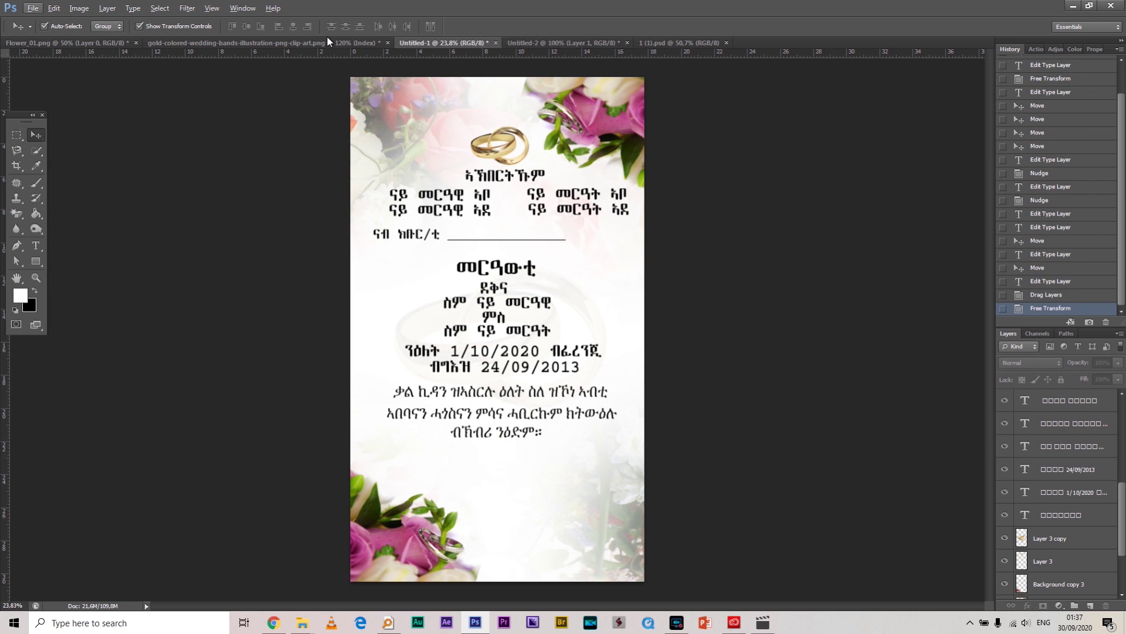
pyautogui.click(36, 251)
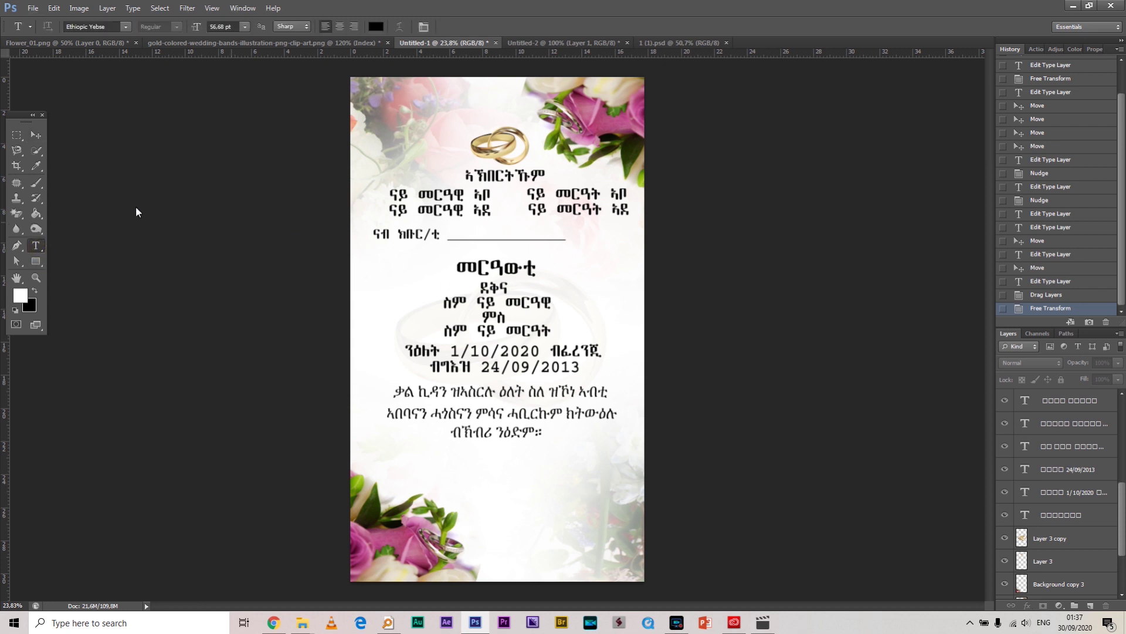
pyautogui.click(36, 135)
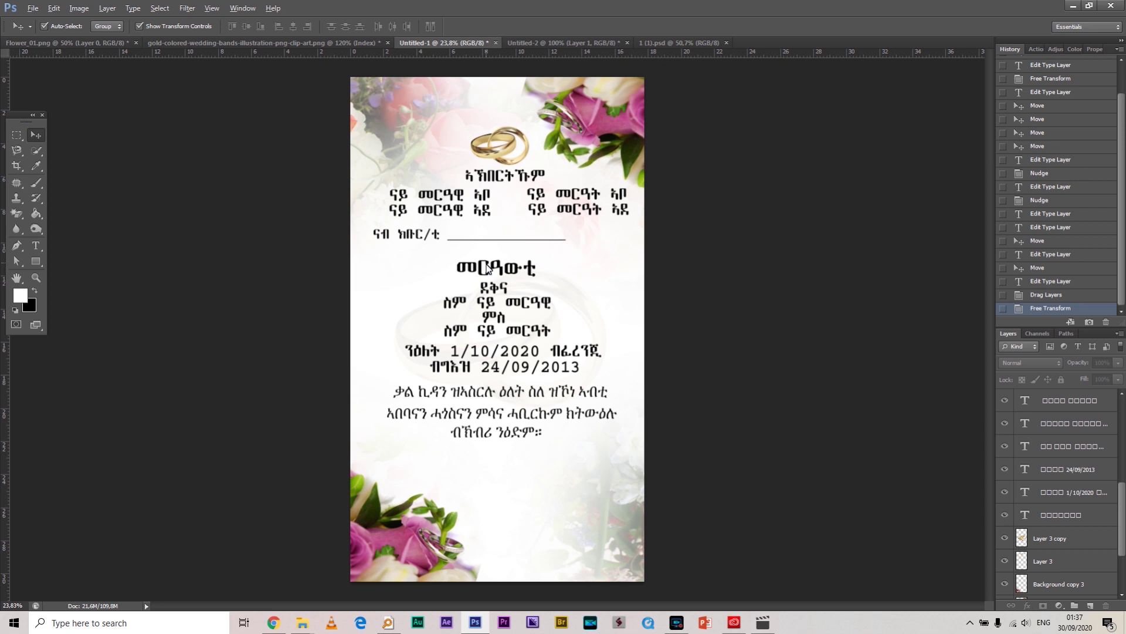
pyautogui.moveTo(495, 271); pyautogui.dragTo(496, 473)
pyautogui.click(36, 245)
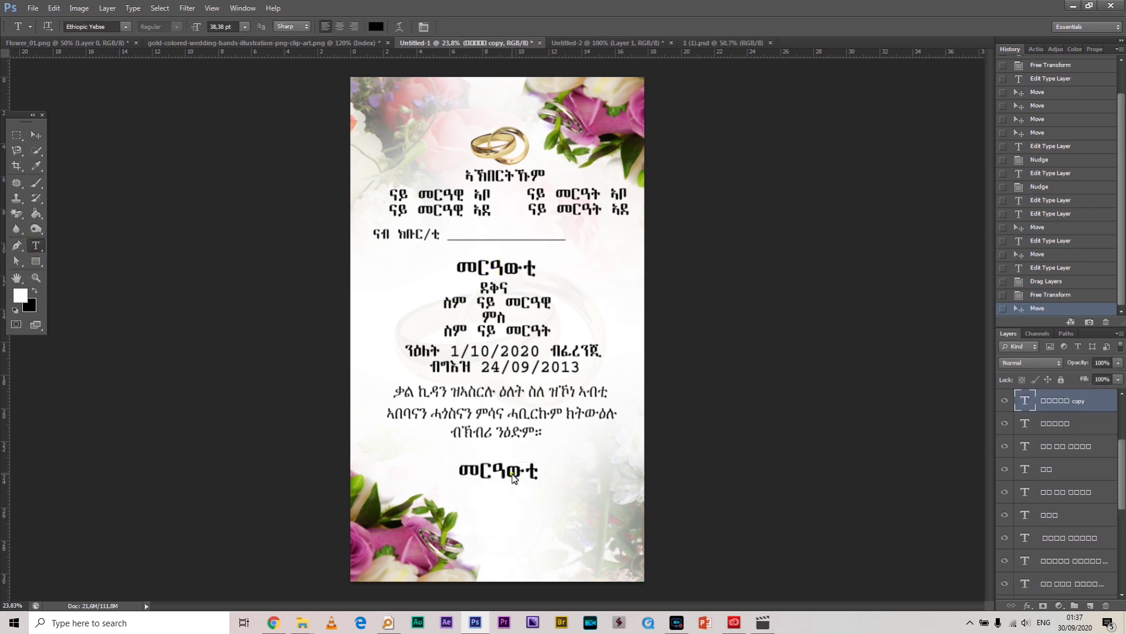
pyautogui.doubleClick(513, 476)
pyautogui.write('ብጸ')
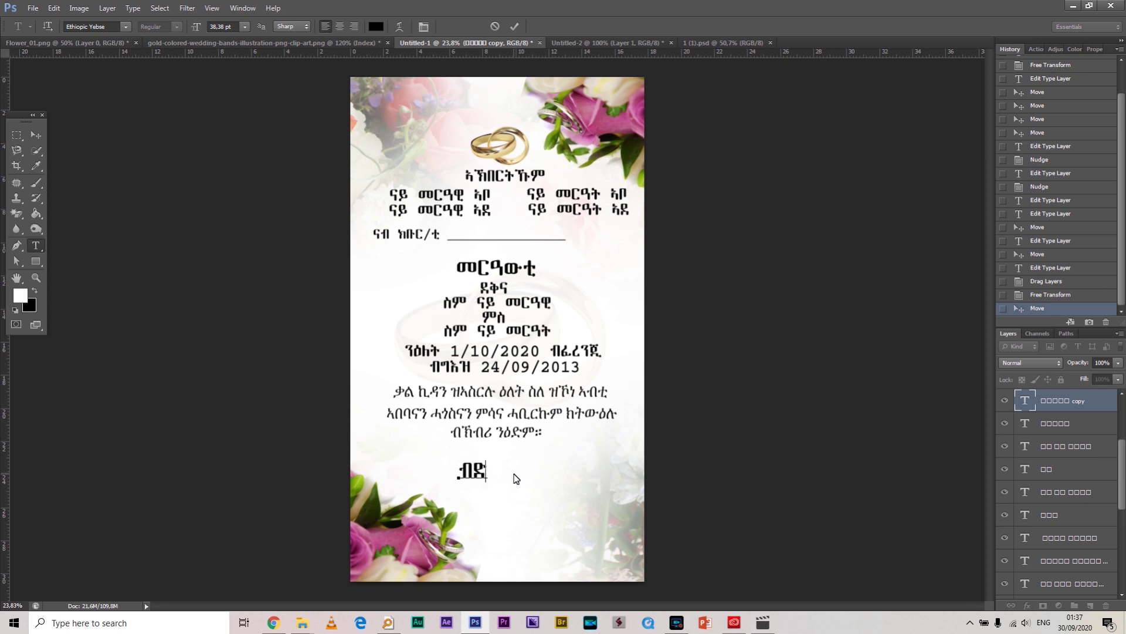
pyautogui.write('ሕሓን ምጽ')
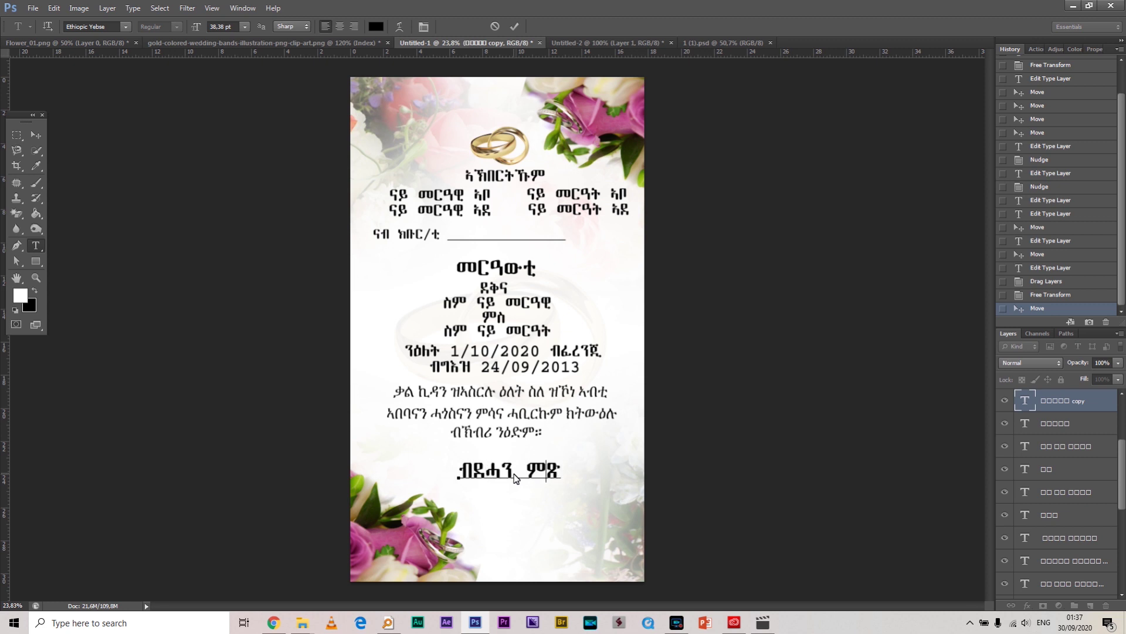
pyautogui.write('>')
pyautogui.press('BackSpace')
pyautogui.click(35, 136)
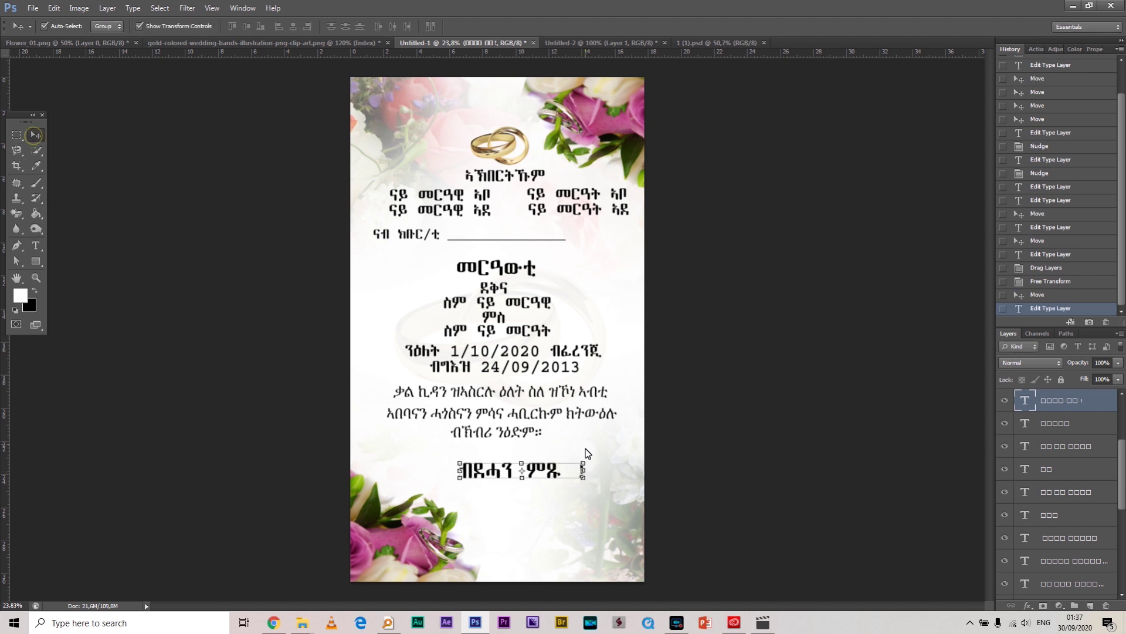
# - Enlarge the "ብደሓን ምጹ !" line, tilt it upward to the right and place it in the card's lower-right corner
pyautogui.hotkey('ctrl', 't')
pyautogui.moveTo(589, 462); pyautogui.dragTo(597, 506)
pyautogui.press('Return')
pyautogui.click(825, 406)
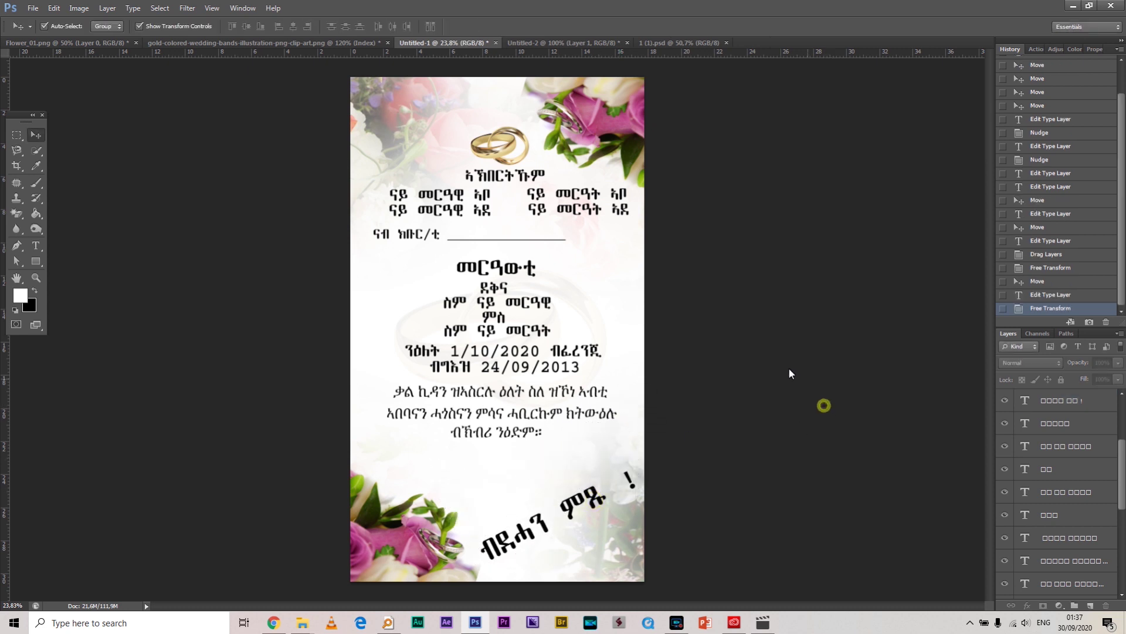
# - Shift the three lines of the invitation sentence down one by one, starting with the lowest, to open space above them
pyautogui.click(509, 435)
pyautogui.hotkey('shift', 'Down')
pyautogui.hotkey('shift', 'Down')
pyautogui.hotkey('shift', 'Down')
pyautogui.hotkey('shift', 'Down')
pyautogui.hotkey('shift', 'Down')
pyautogui.hotkey('shift', 'Down')
pyautogui.hotkey('shift', 'Down')
pyautogui.hotkey('shift', 'Down')
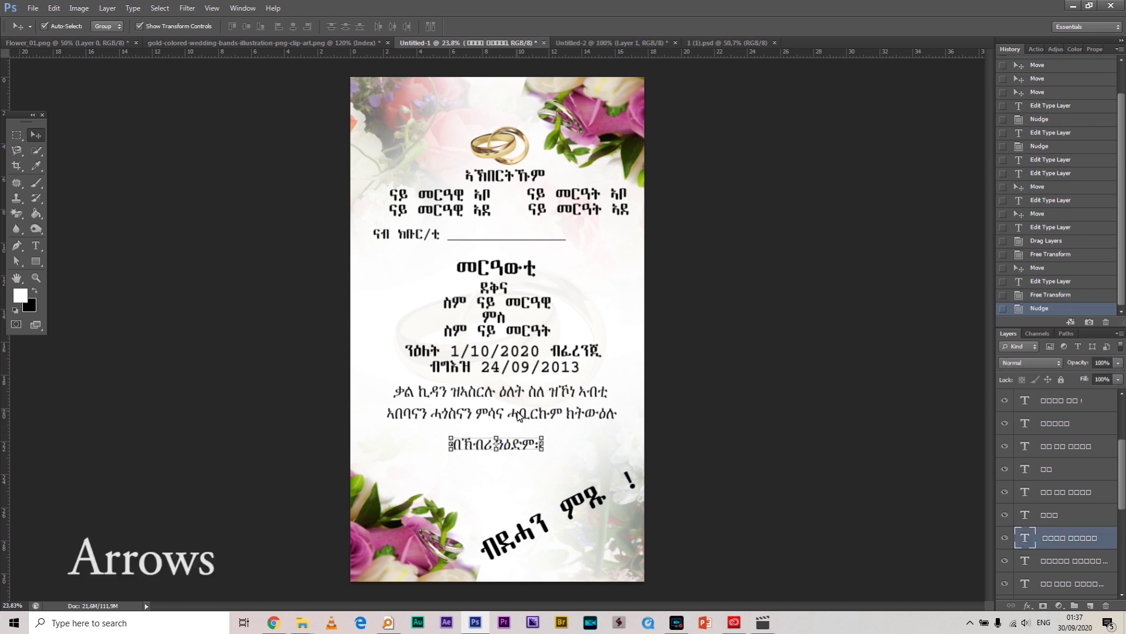
pyautogui.click(517, 414)
pyautogui.hotkey('shift', 'Down')
pyautogui.hotkey('shift', 'Down')
pyautogui.hotkey('shift', 'Down')
pyautogui.hotkey('shift', 'Down')
pyautogui.hotkey('shift', 'Down')
pyautogui.hotkey('shift', 'Down')
pyautogui.hotkey('shift', 'Down')
pyautogui.hotkey('shift', 'Down')
pyautogui.hotkey('shift', 'Down')
pyautogui.hotkey('shift', 'Down')
pyautogui.hotkey('shift', 'Down')
pyautogui.click(516, 394)
pyautogui.hotkey('shift', 'Down')
pyautogui.hotkey('shift', 'Down')
pyautogui.hotkey('shift', 'Down')
pyautogui.hotkey('shift', 'Down')
pyautogui.hotkey('shift', 'Down')
pyautogui.hotkey('shift', 'Down')
pyautogui.hotkey('shift', 'Down')
pyautogui.hotkey('shift', 'Down')
pyautogui.hotkey('shift', 'Down')
pyautogui.hotkey('shift', 'Down')
pyautogui.hotkey('shift', 'Down')
pyautogui.hotkey('shift', 'Down')
# - Shift the second date line and the first date line down toward the invitation sentence
pyautogui.click(518, 368)
pyautogui.hotkey('shift', 'Down')
pyautogui.hotkey('shift', 'Down')
pyautogui.hotkey('shift', 'Down')
pyautogui.hotkey('shift', 'Down')
pyautogui.hotkey('shift', 'Down')
pyautogui.hotkey('shift', 'Down')
pyautogui.hotkey('shift', 'Down')
pyautogui.hotkey('shift', 'Down')
pyautogui.hotkey('shift', 'Down')
pyautogui.click(518, 351)
pyautogui.hotkey('shift', 'Down')
pyautogui.hotkey('shift', 'Down')
pyautogui.hotkey('shift', 'Down')
pyautogui.hotkey('shift', 'Down')
pyautogui.hotkey('shift', 'Down')
# - Enlarge the "ስም ናይ መርዓት" line and shift the second date line further down to make room for it
pyautogui.click(517, 330)
pyautogui.moveTo(553, 324); pyautogui.dragTo(546, 346)
pyautogui.press('Return')
pyautogui.click(528, 380)
pyautogui.hotkey('shift', 'Down')
pyautogui.hotkey('shift', 'Down')
pyautogui.hotkey('shift', 'Down')
pyautogui.hotkey('shift', 'Down')
pyautogui.hotkey('shift', 'Down')
pyautogui.hotkey('shift', 'Down')
# - Enlarge the "ስም ናይ መርዓዊ" line to match the bride's line and shift it right to center the stack
pyautogui.click(546, 359)
pyautogui.click(531, 333)
pyautogui.press('Return')
pyautogui.moveTo(501, 319); pyautogui.dragTo(576, 288)
pyautogui.click(520, 304)
pyautogui.press('Return')
pyautogui.hotkey('shift', 'Right')
pyautogui.hotkey('shift', 'Right')
pyautogui.hotkey('shift', 'Right')
pyautogui.hotkey('shift', 'Right')
pyautogui.hotkey('shift', 'Right')
# - Reposition the "መርዓውቲ" heading above the couple's lines and hide its layer
pyautogui.moveTo(501, 272); pyautogui.dragTo(500, 266)
pyautogui.moveTo(496, 289); pyautogui.dragTo(522, 264)
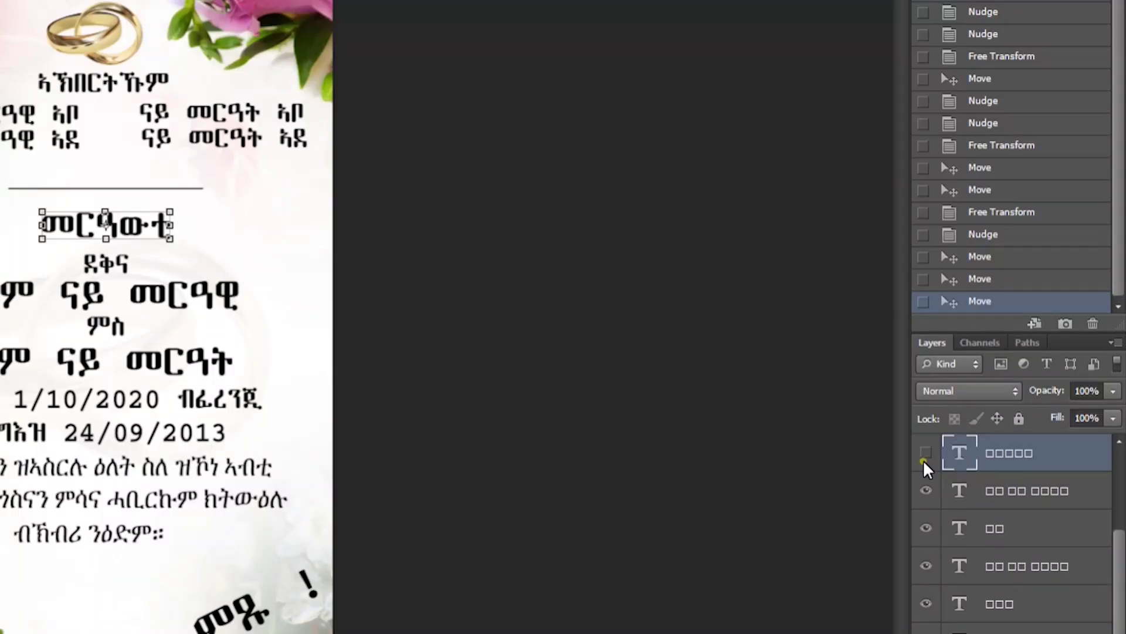
pyautogui.click(1004, 399)
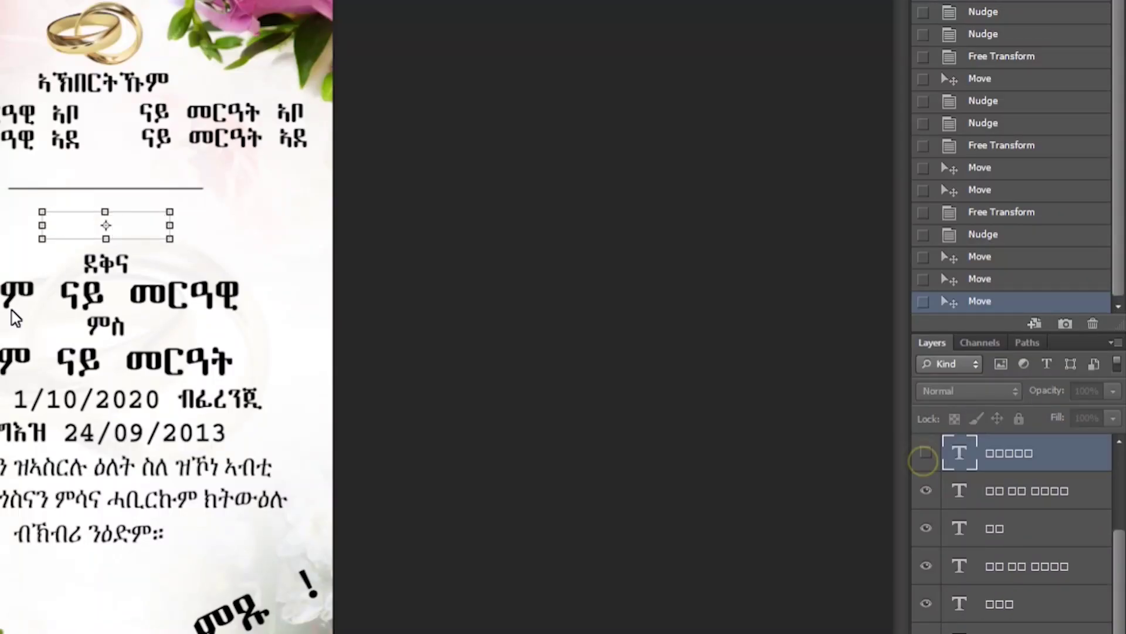
# - Move "ደቅና" up into the hidden heading's place, scale it to about 122% and nudge it down slightly
pyautogui.moveTo(117, 265); pyautogui.dragTo(118, 244)
pyautogui.moveTo(523, 266)
pyautogui.mouseDown()
pyautogui.moveTo(530, 258)
pyautogui.moveTo(523, 282)
pyautogui.moveTo(526, 264)
pyautogui.mouseUp()
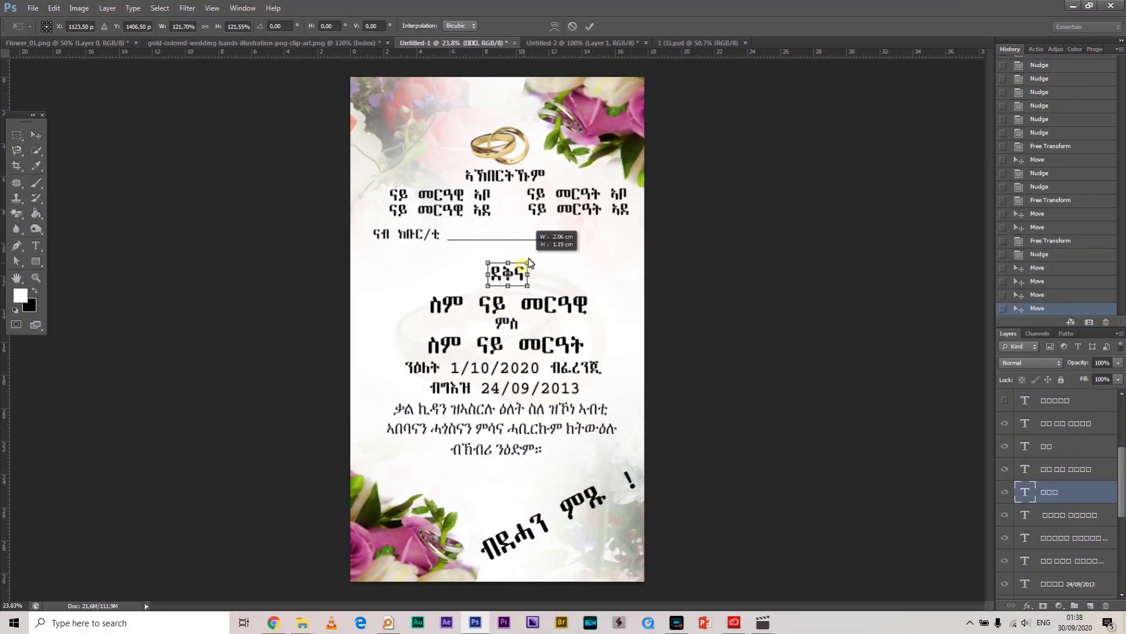
pyautogui.press('Return')
pyautogui.hotkey('ctrl', 't')
pyautogui.press('Return')
pyautogui.hotkey('shift', 'Down')
pyautogui.hotkey('shift', 'Down')
pyautogui.hotkey('shift', 'Down')
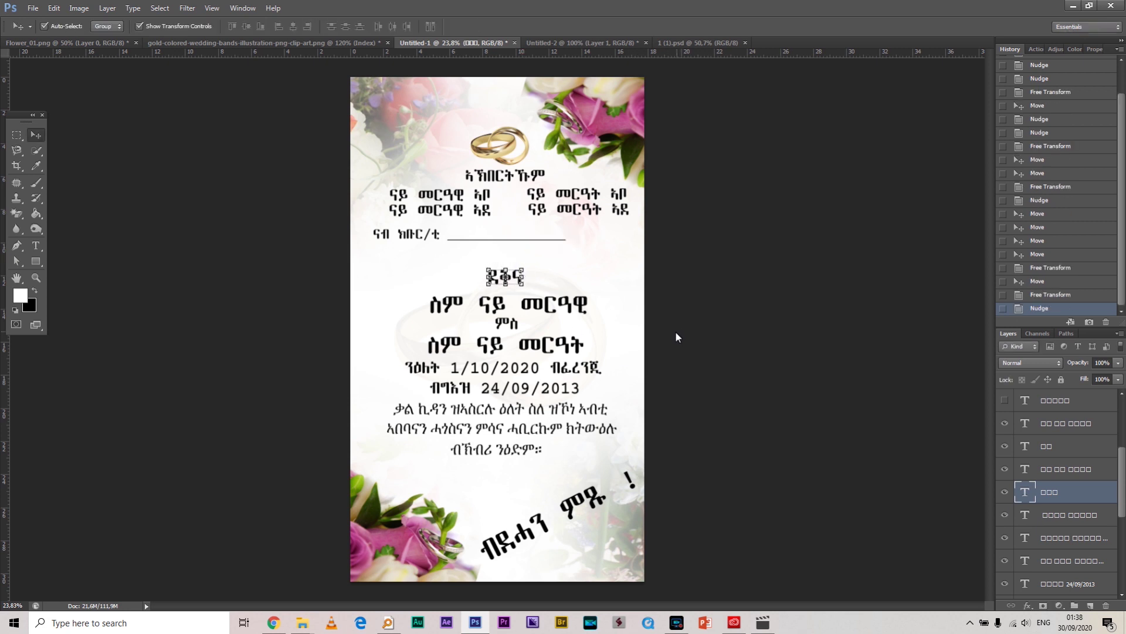
# - Move the "ናብ ክቡር/ቲ" recipient line down closer to "ደቅና" and nudge both name lines slightly left
pyautogui.moveTo(420, 240); pyautogui.dragTo(417, 250)
pyautogui.click(496, 343)
pyautogui.hotkey('shift', 'Left')
pyautogui.hotkey('shift', 'Left')
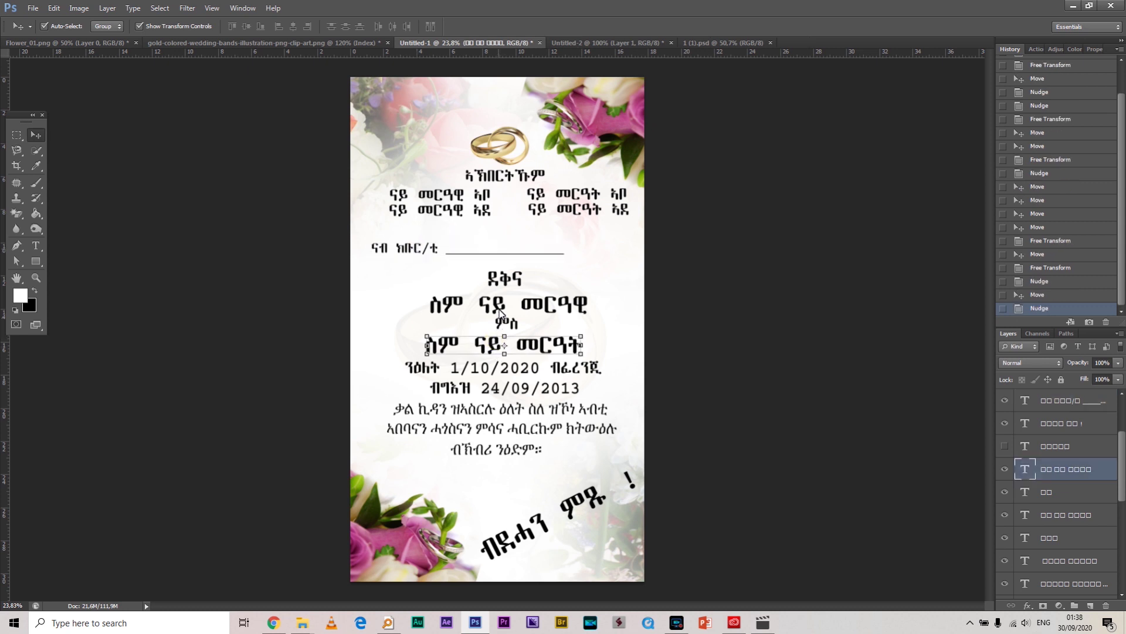
pyautogui.click(483, 306)
pyautogui.hotkey('shift', 'Left')
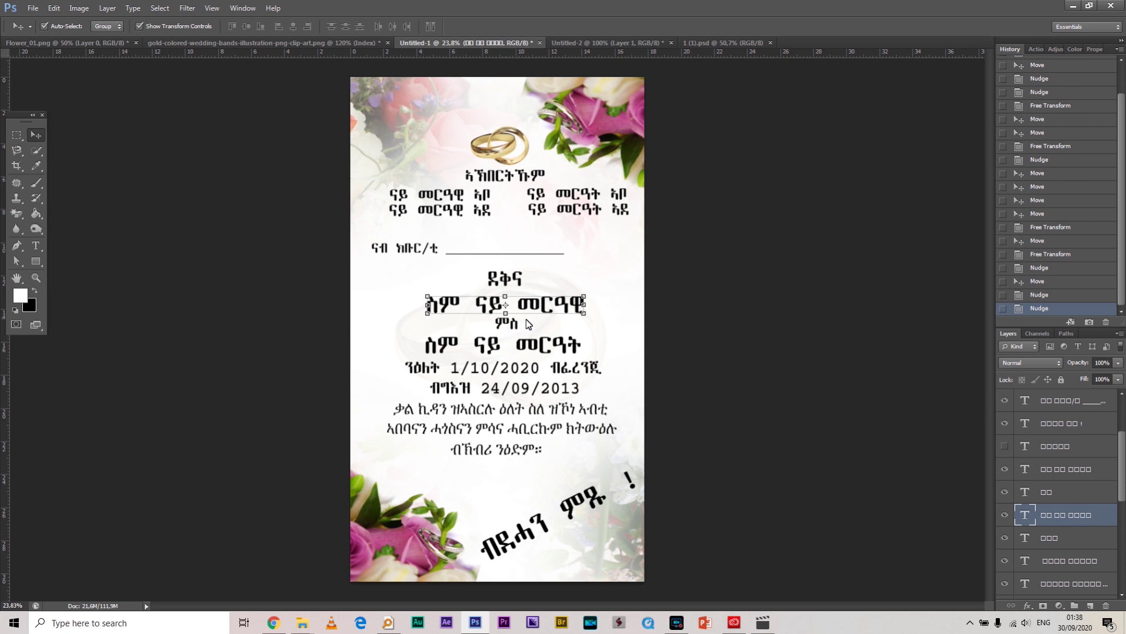
# - Move the groom's and bride's parent lines left and down, with more space between the rows of each column
pyautogui.moveTo(474, 213); pyautogui.dragTo(450, 197)
pyautogui.click(462, 194)
pyautogui.moveTo(568, 214)
pyautogui.mouseDown()
pyautogui.moveTo(559, 223)
pyautogui.moveTo(577, 196)
pyautogui.mouseUp()
# - Adjust the "ኣኽበርትኹም" greeting and the gold rings so the rings sit centered above it
pyautogui.moveTo(504, 172); pyautogui.dragTo(501, 147)
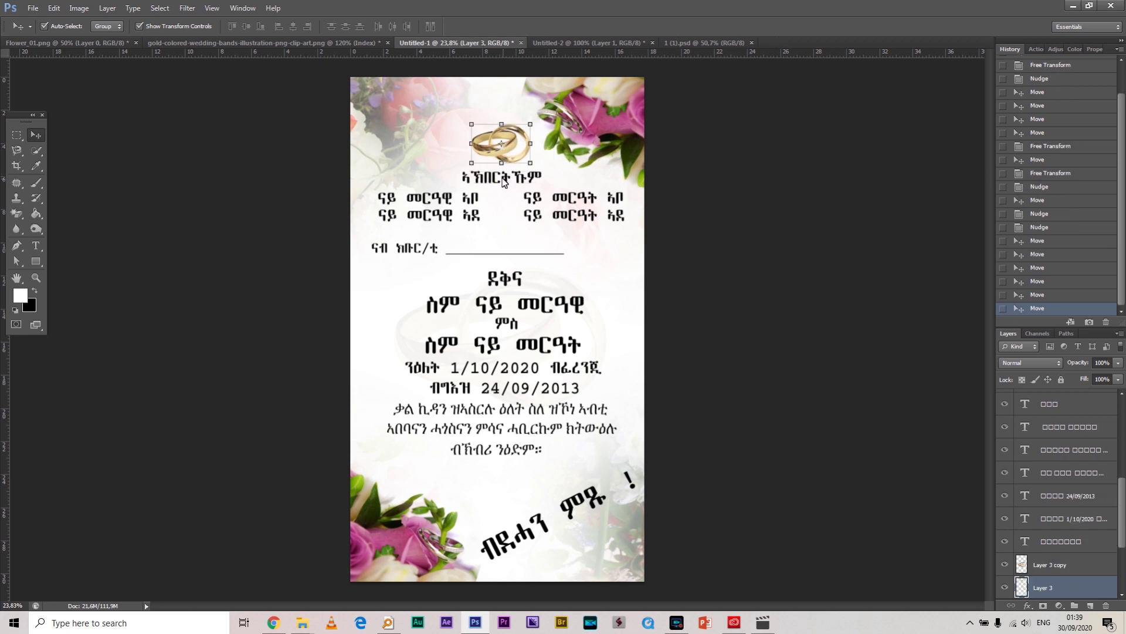
pyautogui.hotkey('ctrl', 't')
pyautogui.press('Return')
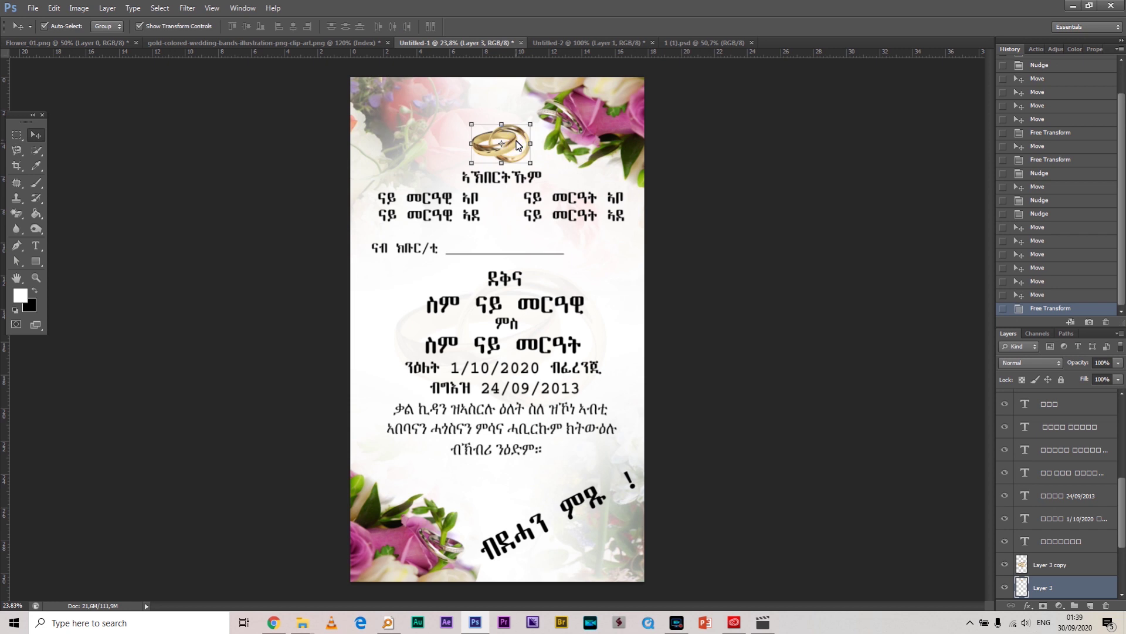
pyautogui.hotkey('shift', 'Right')
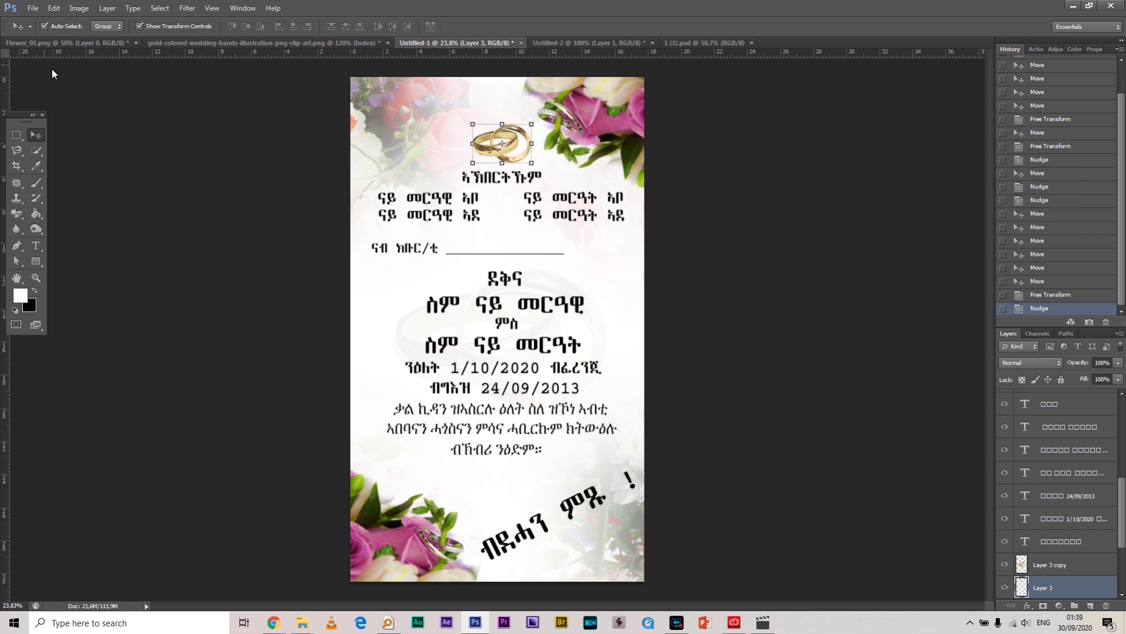
# - Bring the black swirl ornament from Flower_01.png into the card, scale it to about 60% and place it at the left edge
pyautogui.click(96, 44)
pyautogui.moveTo(516, 291); pyautogui.dragTo(435, 305)
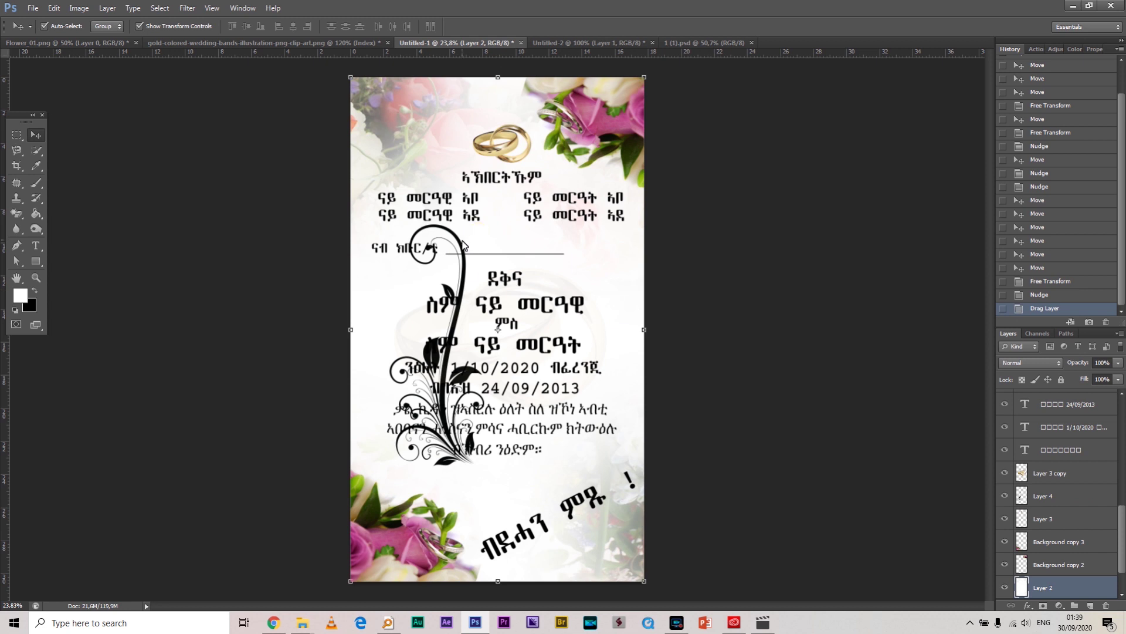
pyautogui.moveTo(450, 264); pyautogui.dragTo(401, 299)
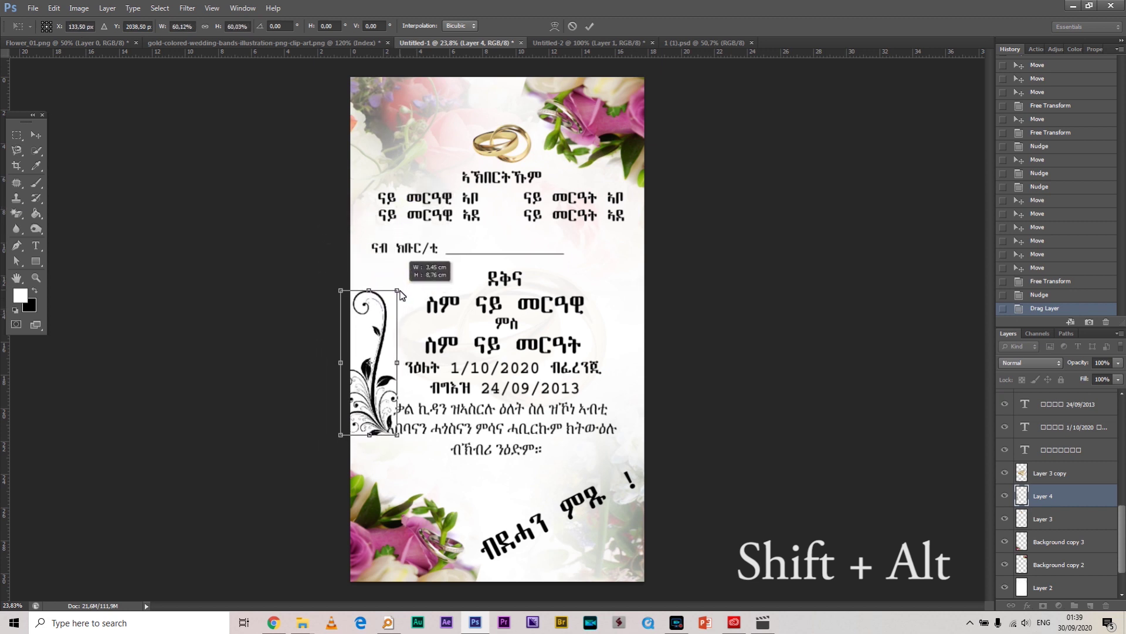
pyautogui.moveTo(381, 355); pyautogui.dragTo(386, 355)
pyautogui.press('Return')
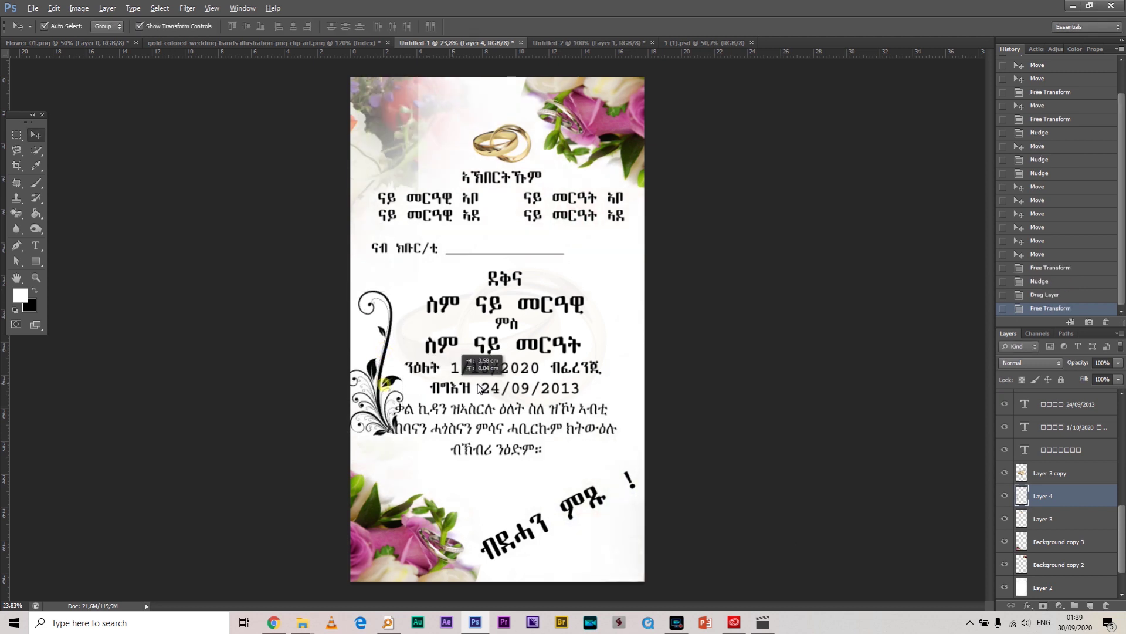
# - Duplicate the swirl ornament to the card's right side and flip the copy horizontally
pyautogui.click(455, 385)
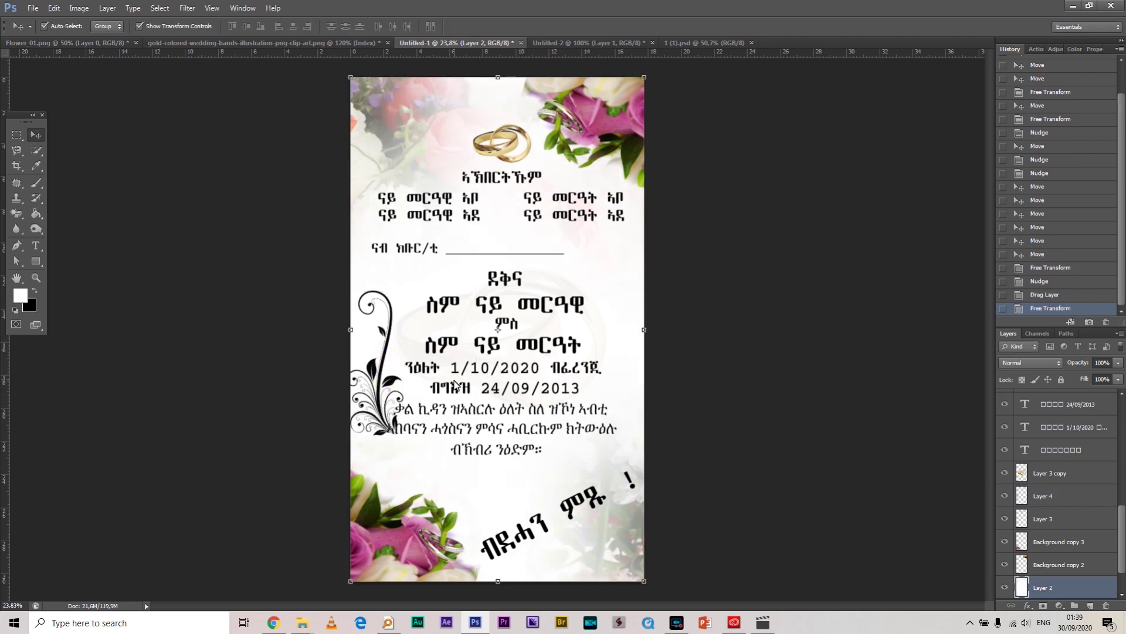
pyautogui.click(390, 384)
pyautogui.moveTo(393, 386); pyautogui.dragTo(612, 391)
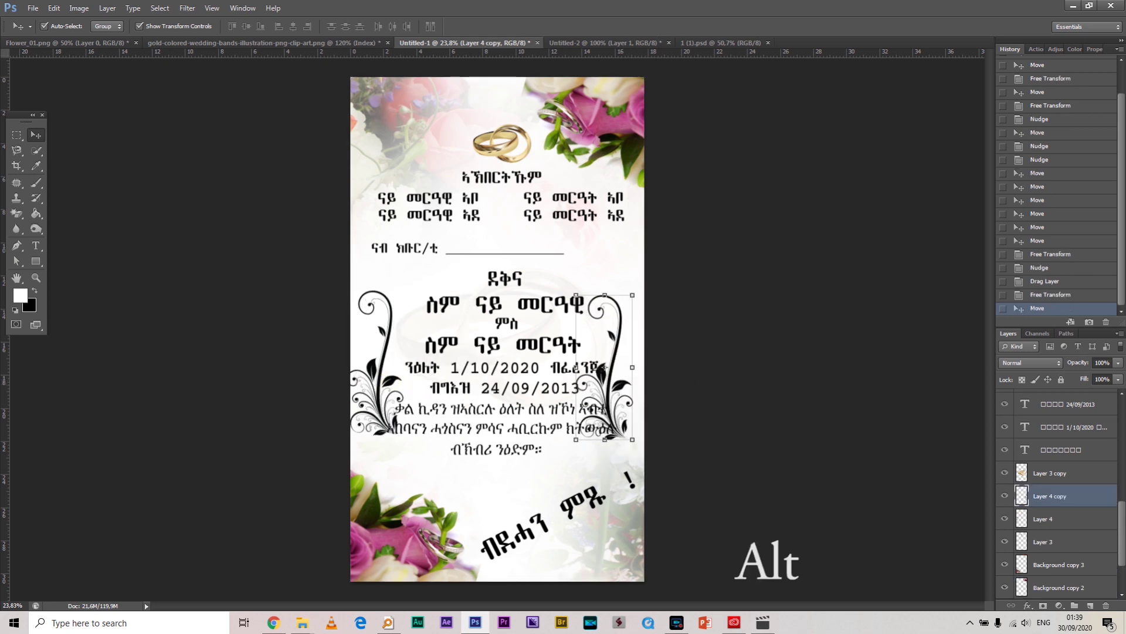
pyautogui.click(54, 8)
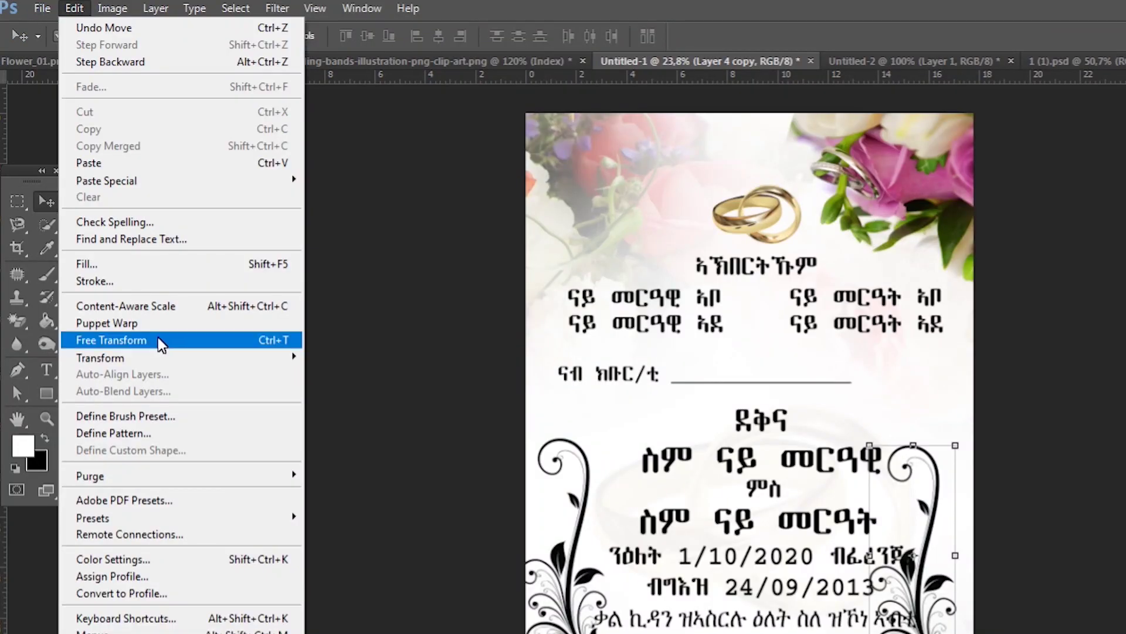
pyautogui.moveTo(171, 371)
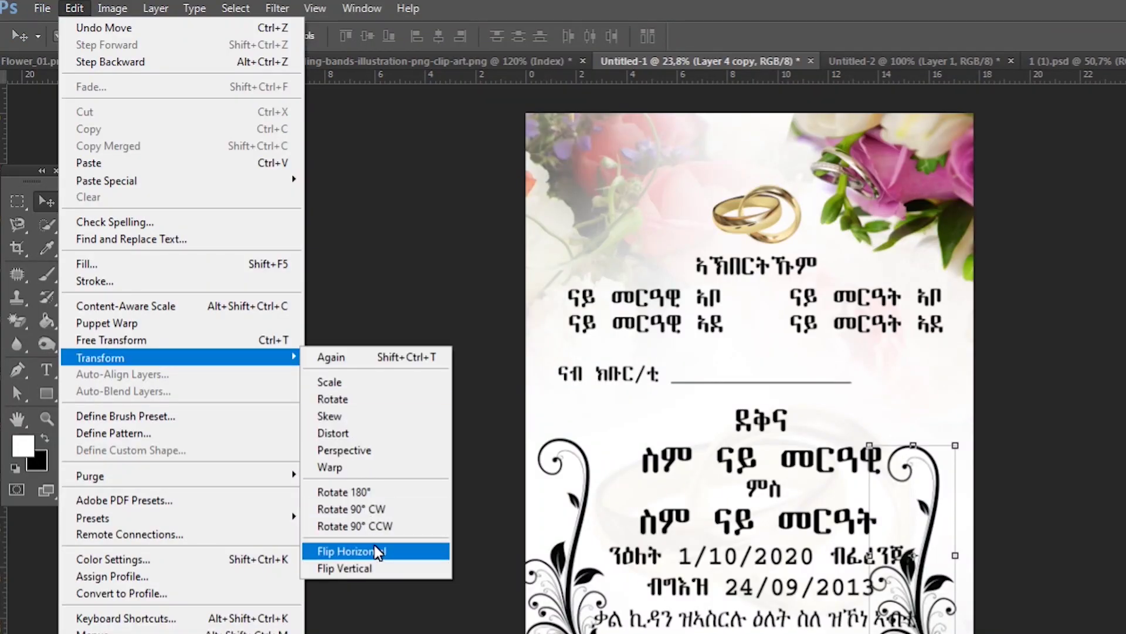
pyautogui.click(352, 551)
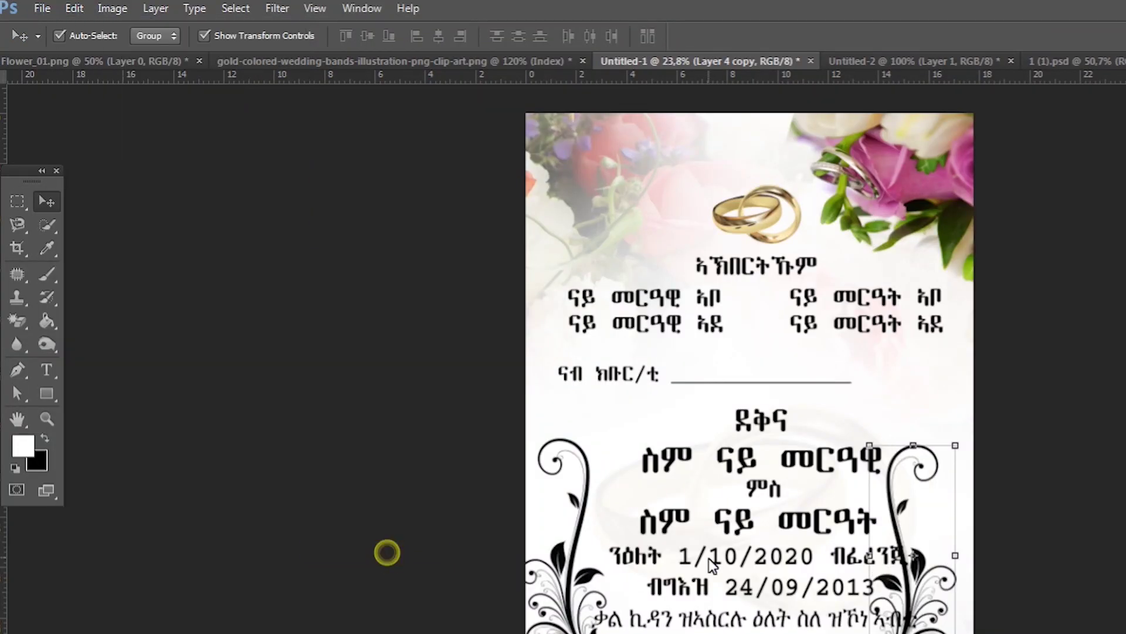
# - Move the flipped ornament up against the card's right edge and level the left ornament with it
pyautogui.moveTo(624, 320); pyautogui.dragTo(637, 268)
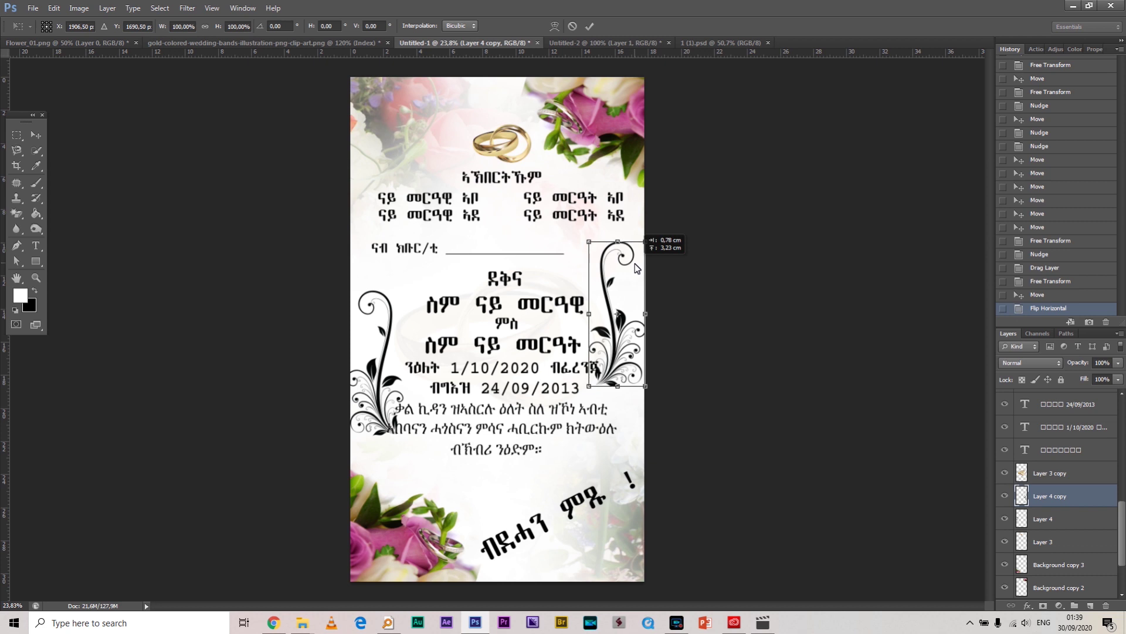
pyautogui.moveTo(636, 266); pyautogui.dragTo(636, 302)
pyautogui.doubleClick(628, 324)
pyautogui.moveTo(391, 335); pyautogui.dragTo(387, 324)
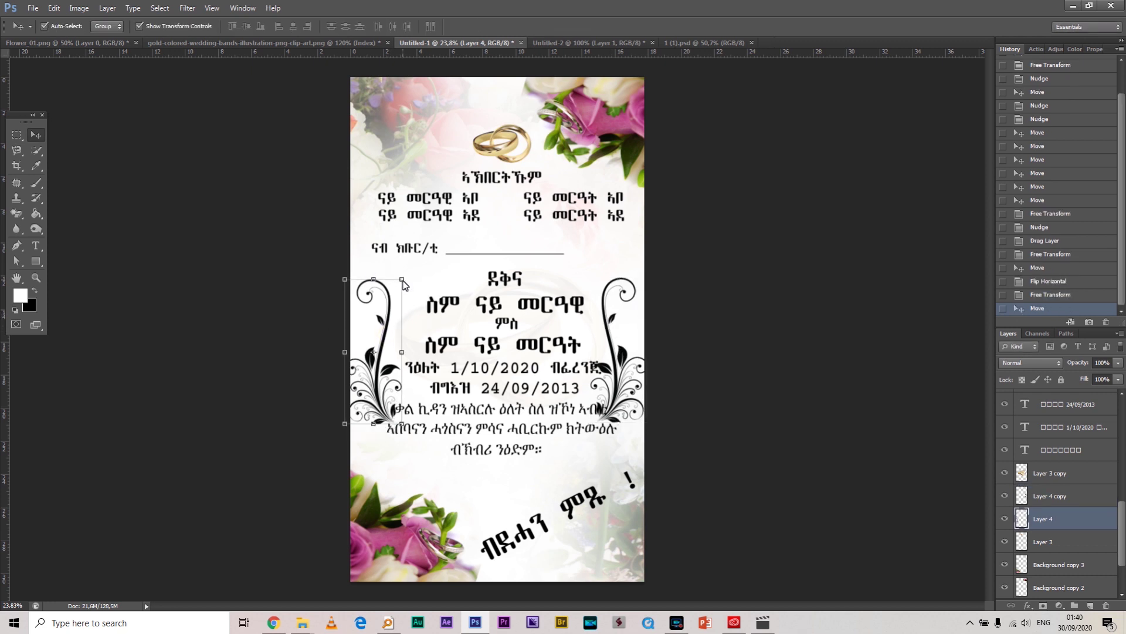
# - Shrink both swirl ornaments to about 54% and place them on either side of the couple's name lines
pyautogui.moveTo(402, 280)
pyautogui.mouseDown()
pyautogui.moveTo(388, 311)
pyautogui.moveTo(411, 298)
pyautogui.mouseUp()
pyautogui.doubleClick(410, 297)
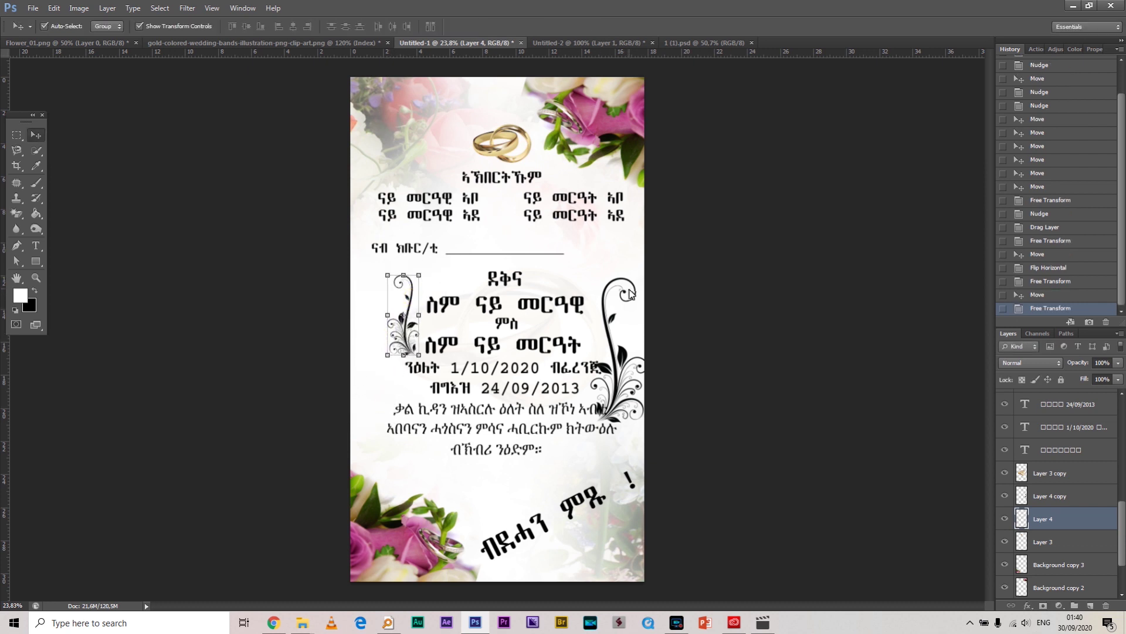
pyautogui.click(623, 277)
pyautogui.click(622, 360)
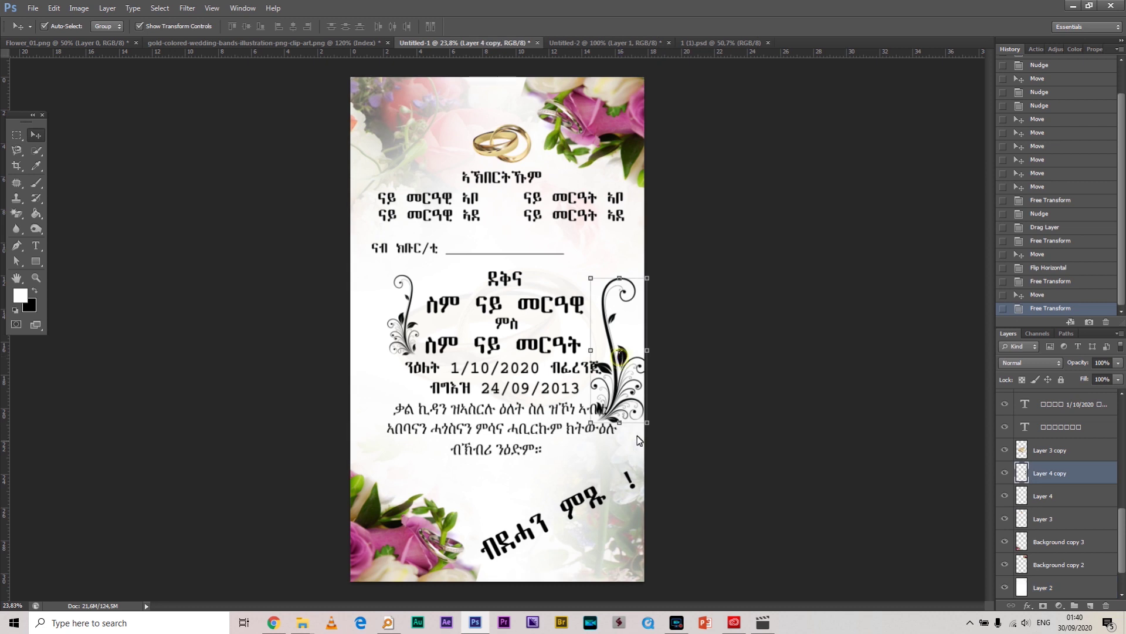
pyautogui.moveTo(648, 427); pyautogui.dragTo(629, 375)
pyautogui.moveTo(613, 301)
pyautogui.mouseDown()
pyautogui.moveTo(609, 279)
pyautogui.moveTo(623, 280)
pyautogui.mouseUp()
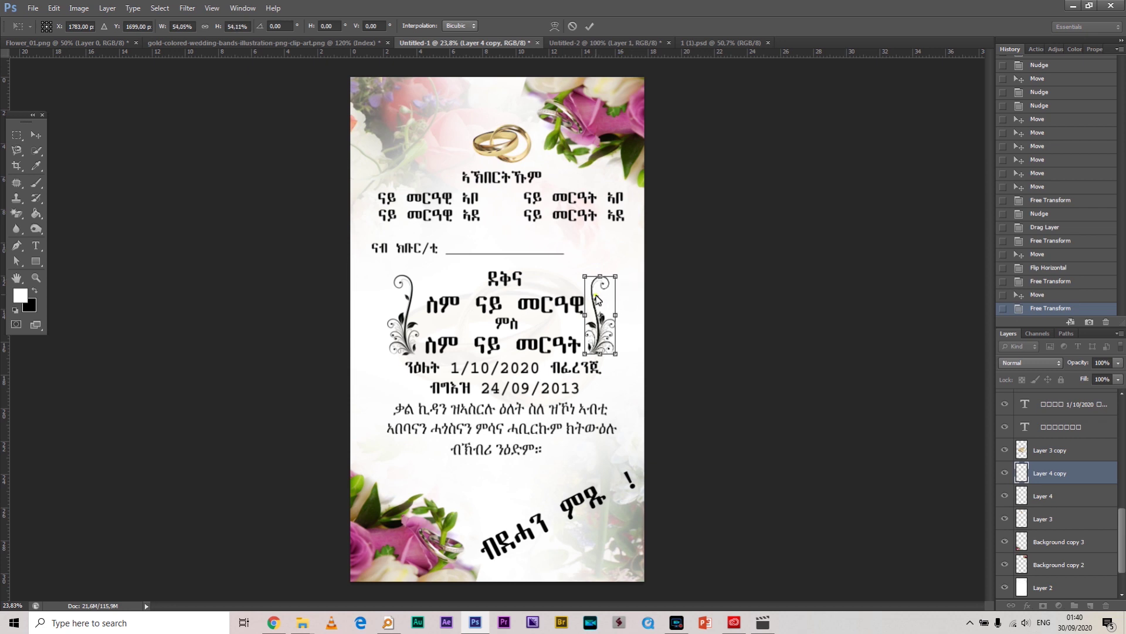
pyautogui.doubleClick(605, 292)
pyautogui.press('Right')
pyautogui.click(712, 290)
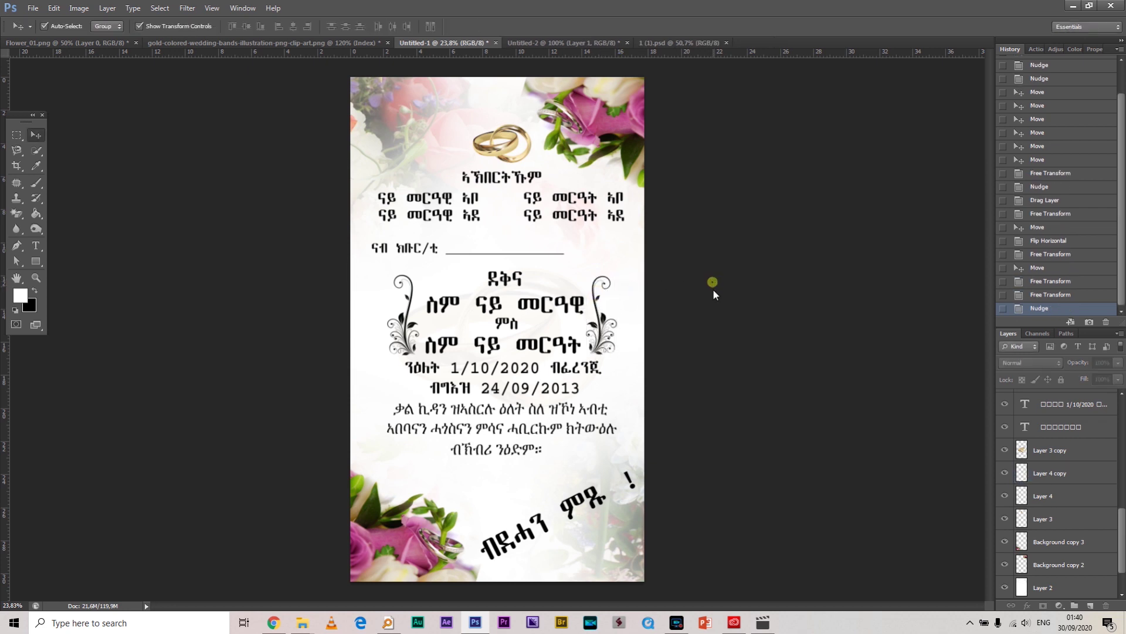
# - Nudge the faded rings behind the couple's lines slightly to the right
pyautogui.click(608, 342)
pyautogui.press('Right')
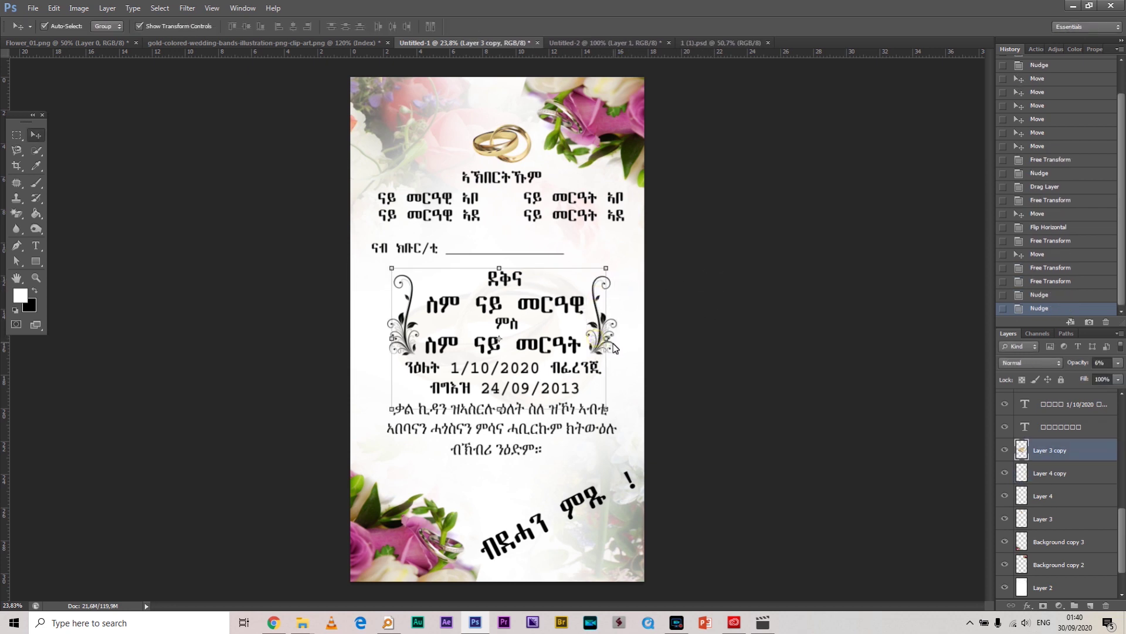
pyautogui.click(668, 343)
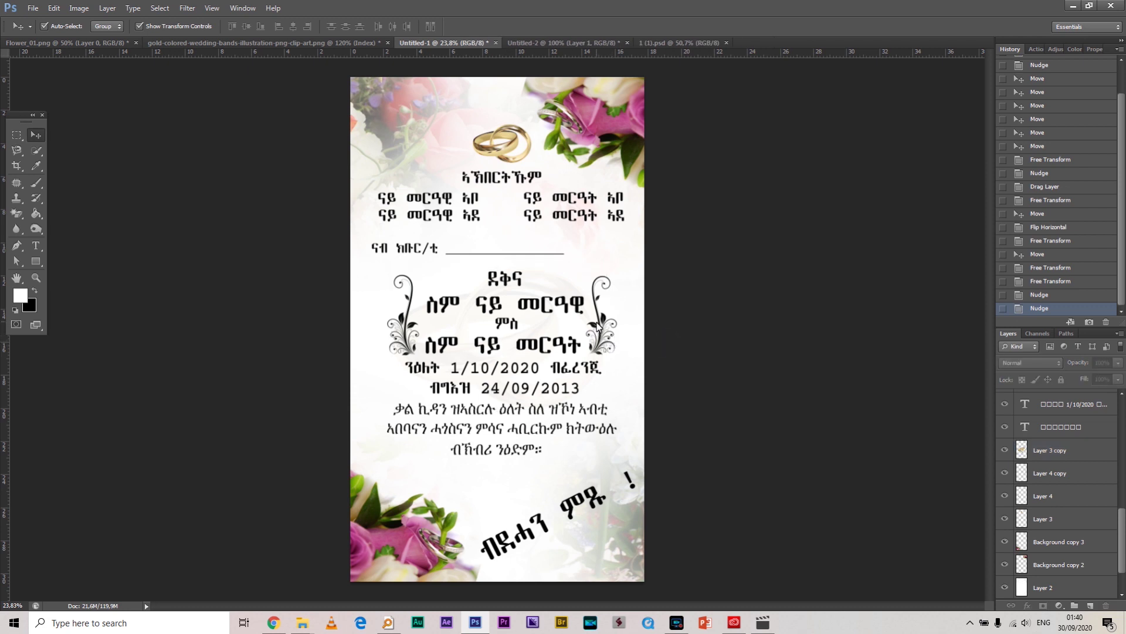
pyautogui.click(598, 327)
pyautogui.scroll(5, 1062, 481)
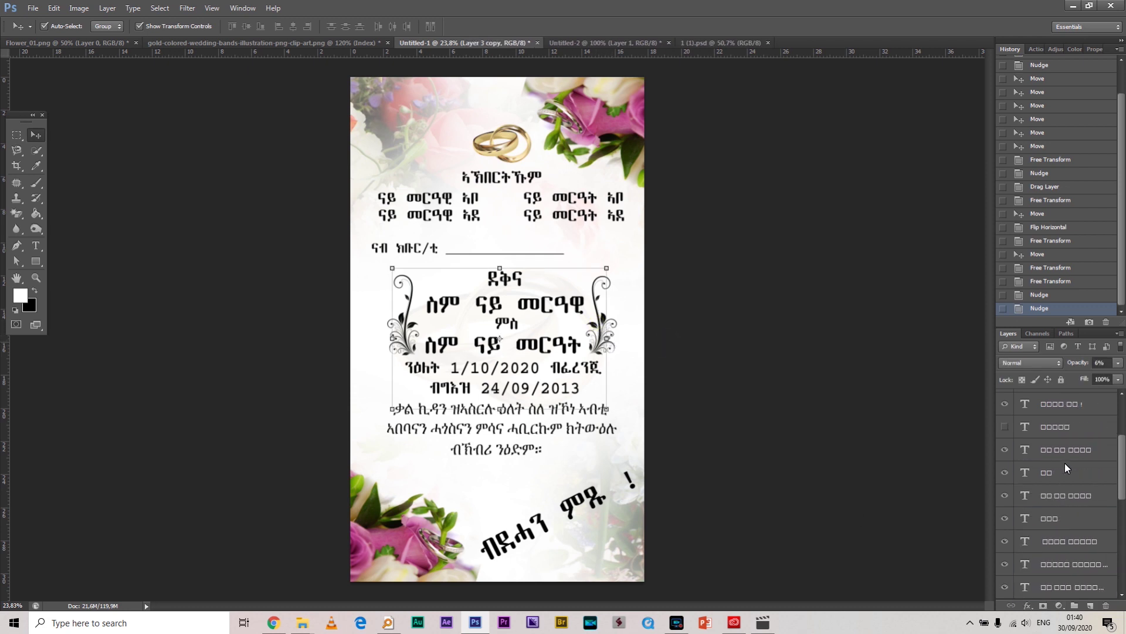
# - Nudge the right-hand swirl ornament beside the couple's name lines slightly and deselect it
pyautogui.click(772, 277)
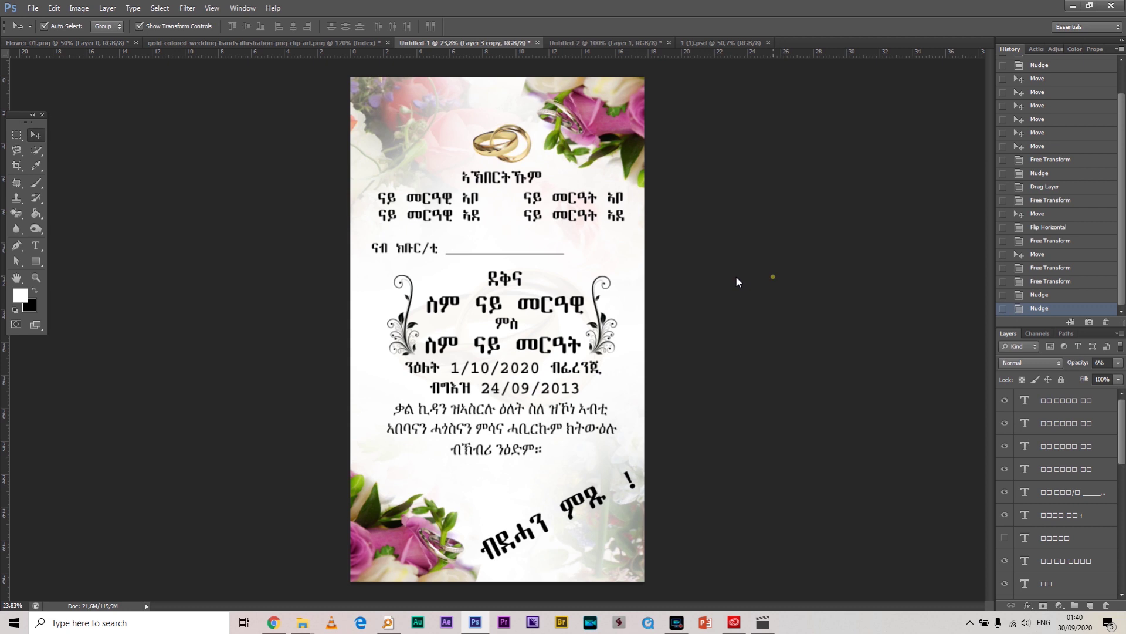
pyautogui.click(405, 322)
pyautogui.click(776, 325)
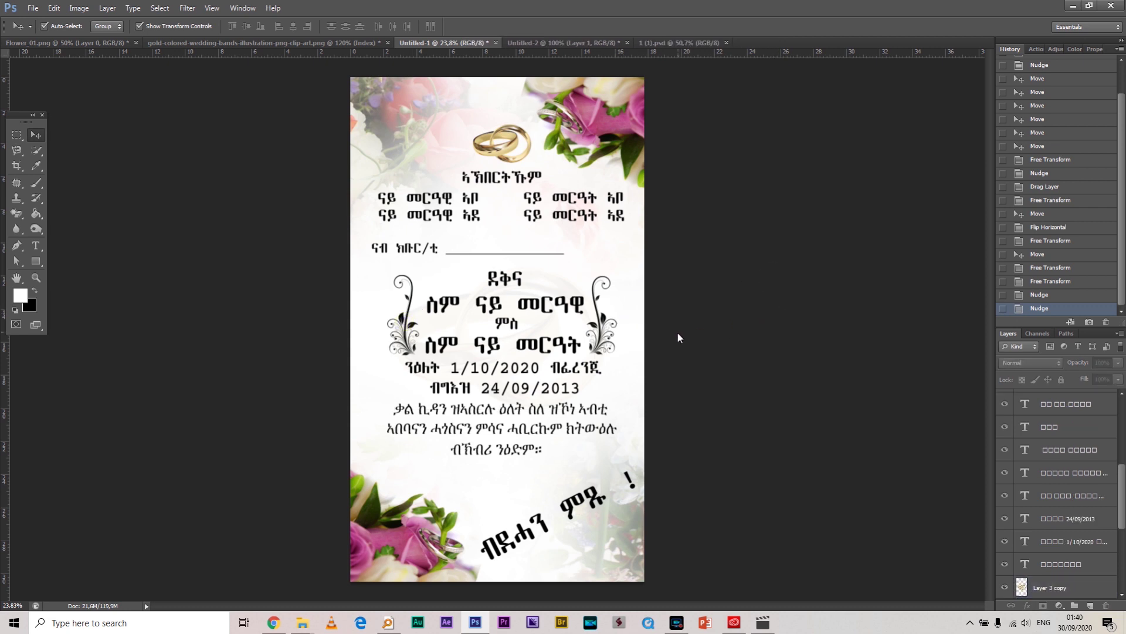
pyautogui.click(597, 282)
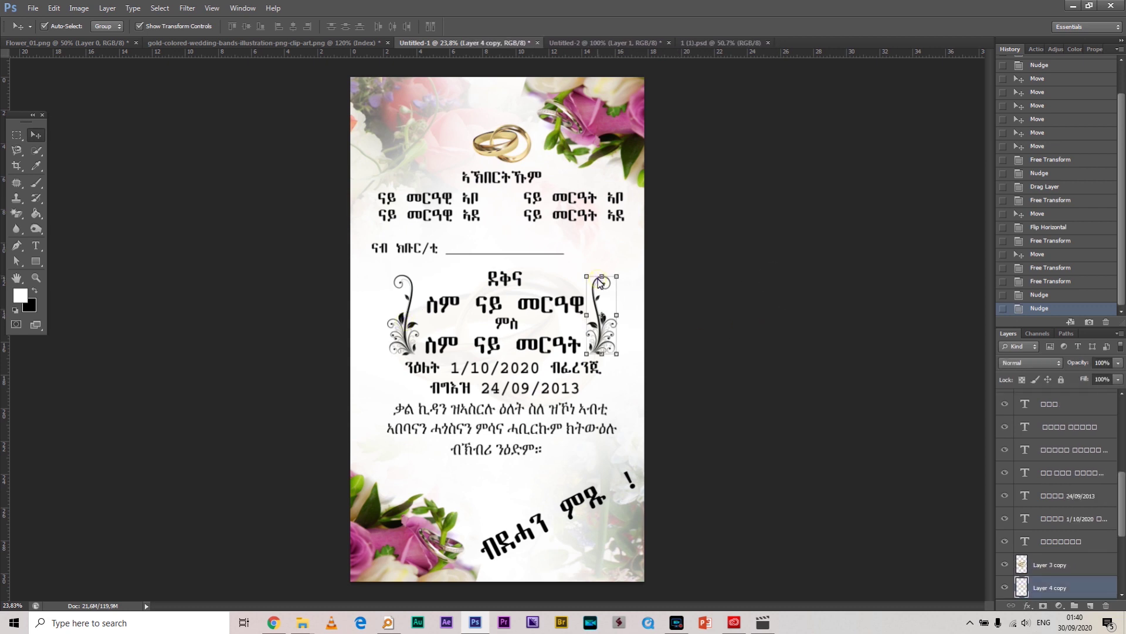
pyautogui.click(744, 310)
pyautogui.scroll(-3, 711, 366)
pyautogui.scroll(4, 711, 366)
pyautogui.scroll(-4, 710, 366)
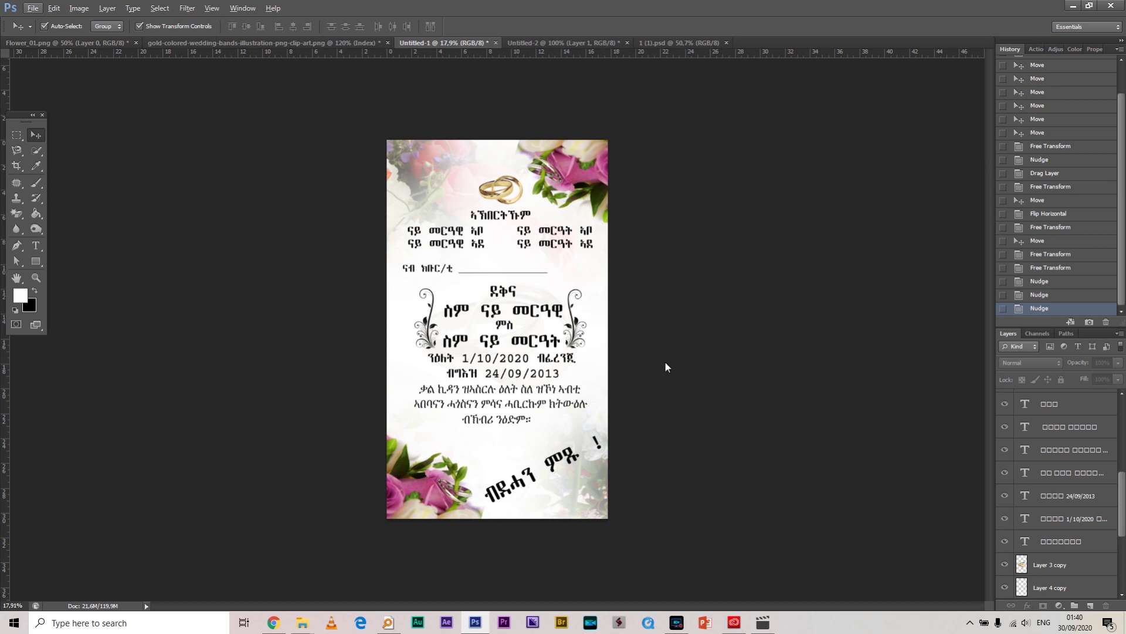
pyautogui.scroll(2, 663, 358)
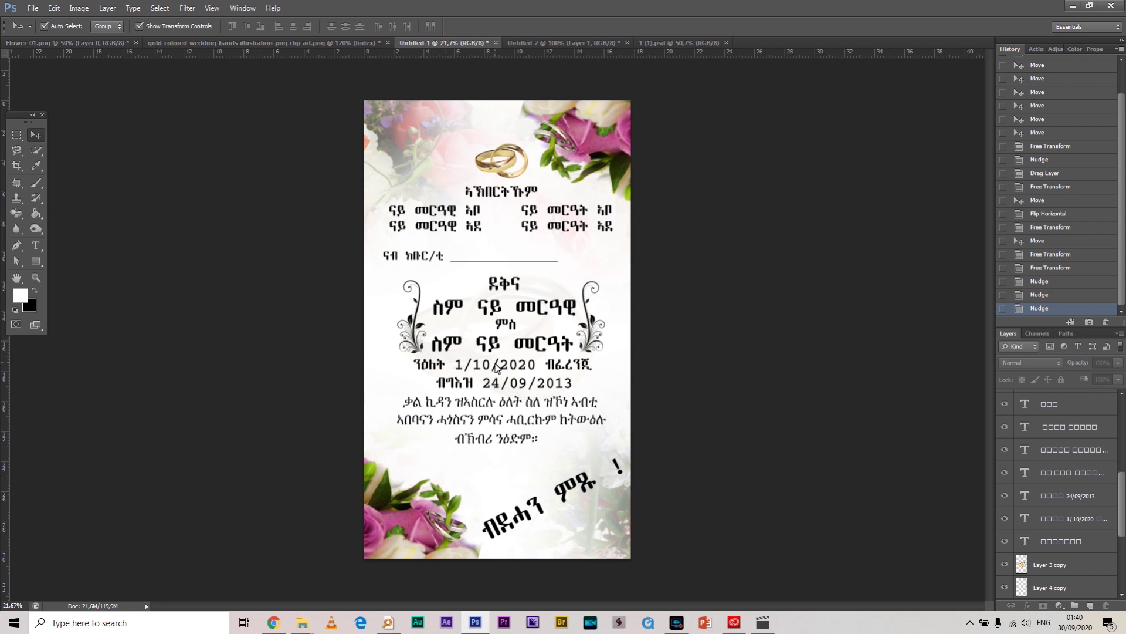
# - Apply a white Color Overlay layer style to the slanted closing line "ብደሓን ምጹ !"
pyautogui.click(578, 491)
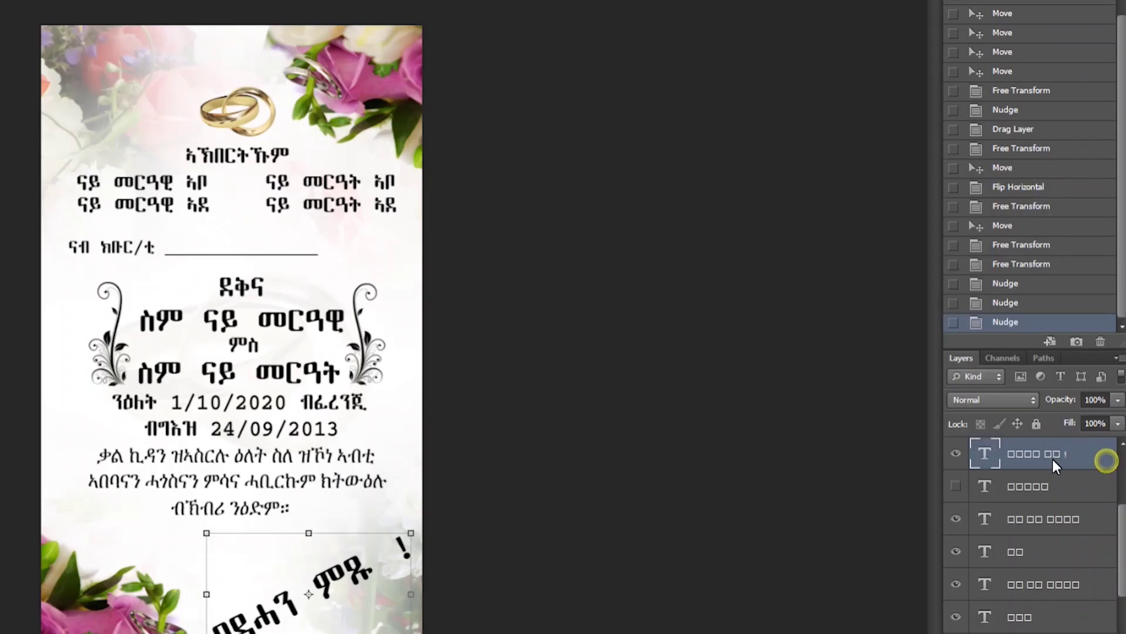
pyautogui.scroll(1, 1108, 405)
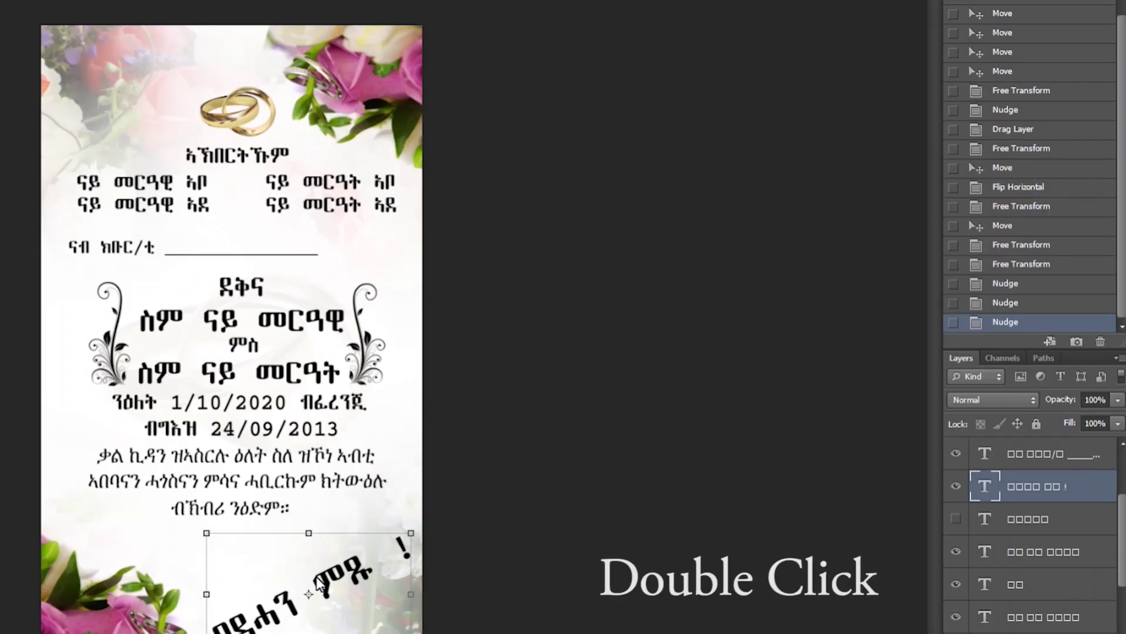
pyautogui.doubleClick(1083, 490)
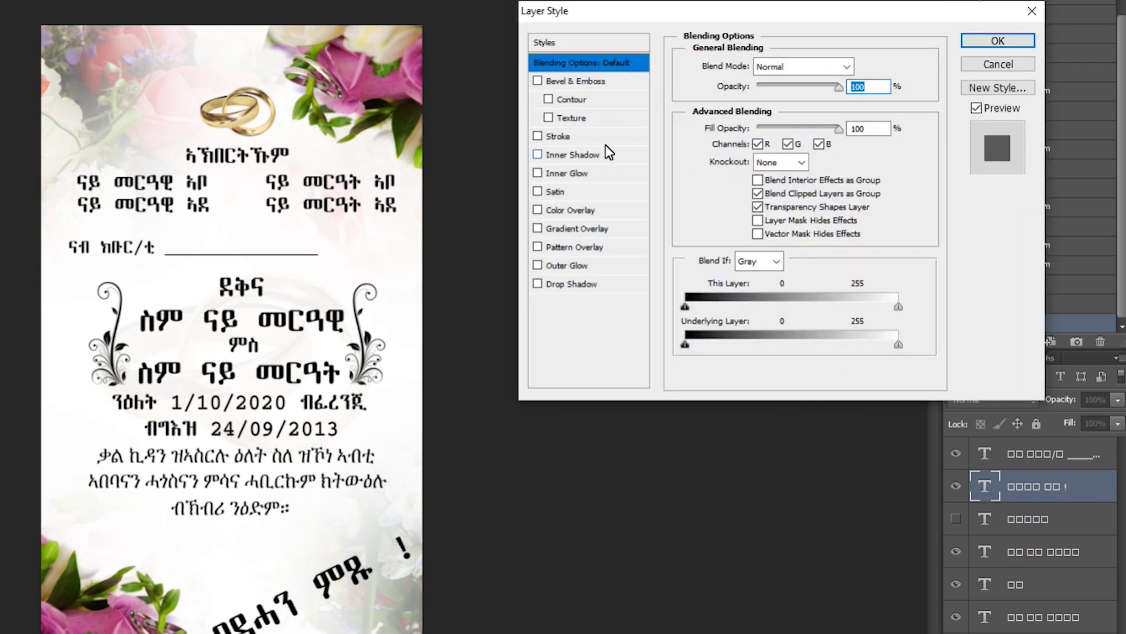
pyautogui.click(568, 209)
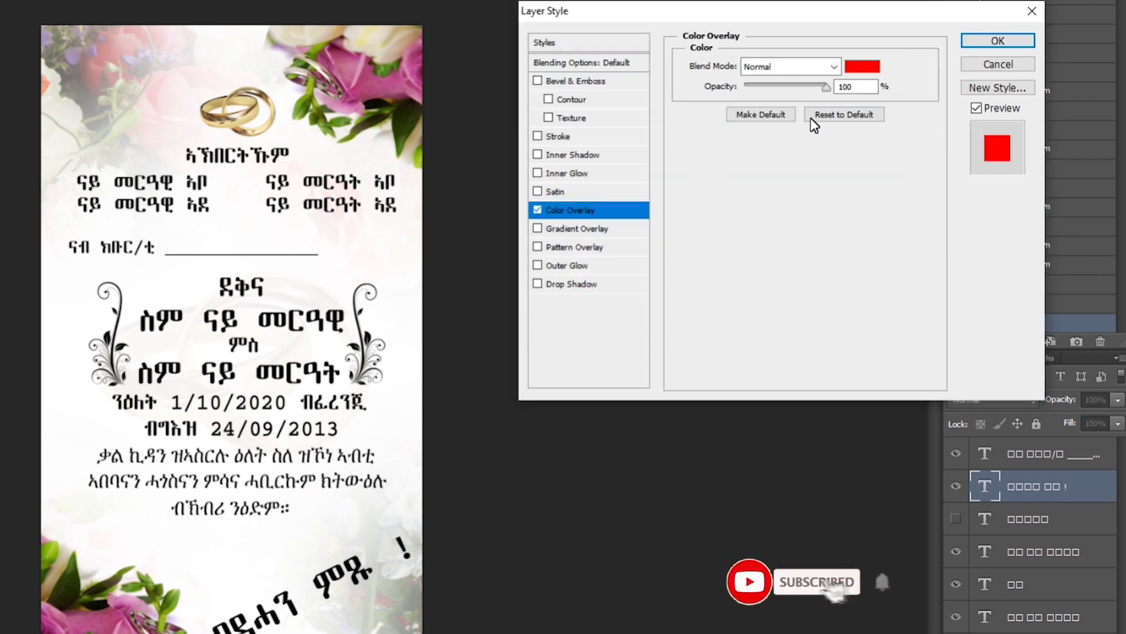
pyautogui.click(874, 65)
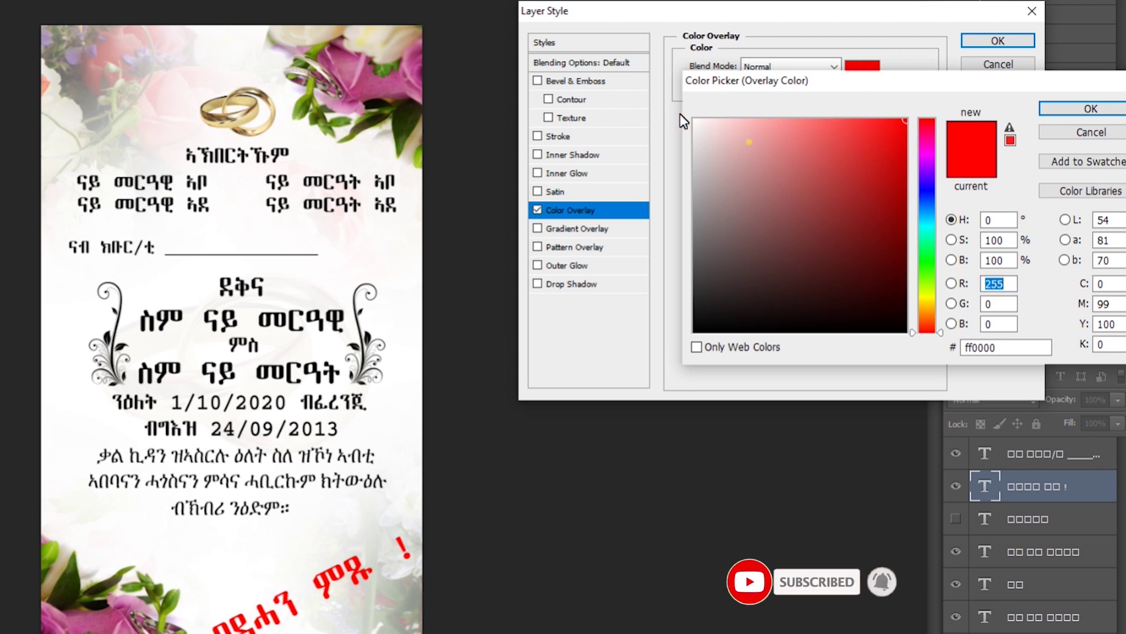
pyautogui.click(696, 120)
pyautogui.click(1091, 109)
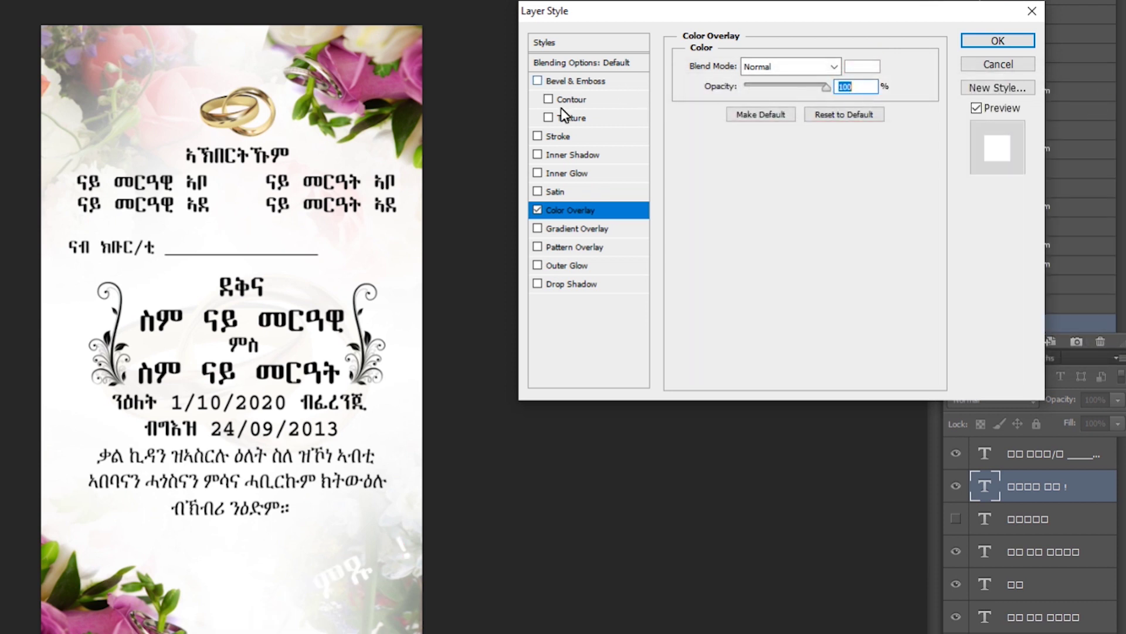
# - Add a Drop Shadow with adjusted distance and size, plus a small Inner Bevel, to the slanted closing line
pyautogui.click(557, 285)
pyautogui.click(749, 138)
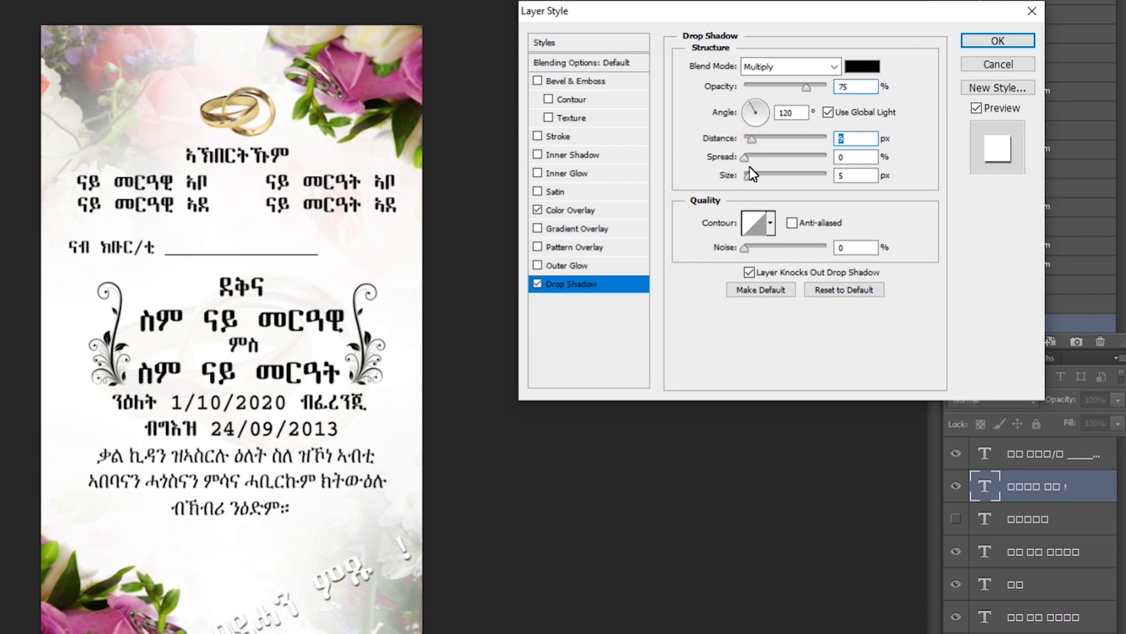
pyautogui.moveTo(748, 176); pyautogui.dragTo(747, 175)
pyautogui.click(576, 83)
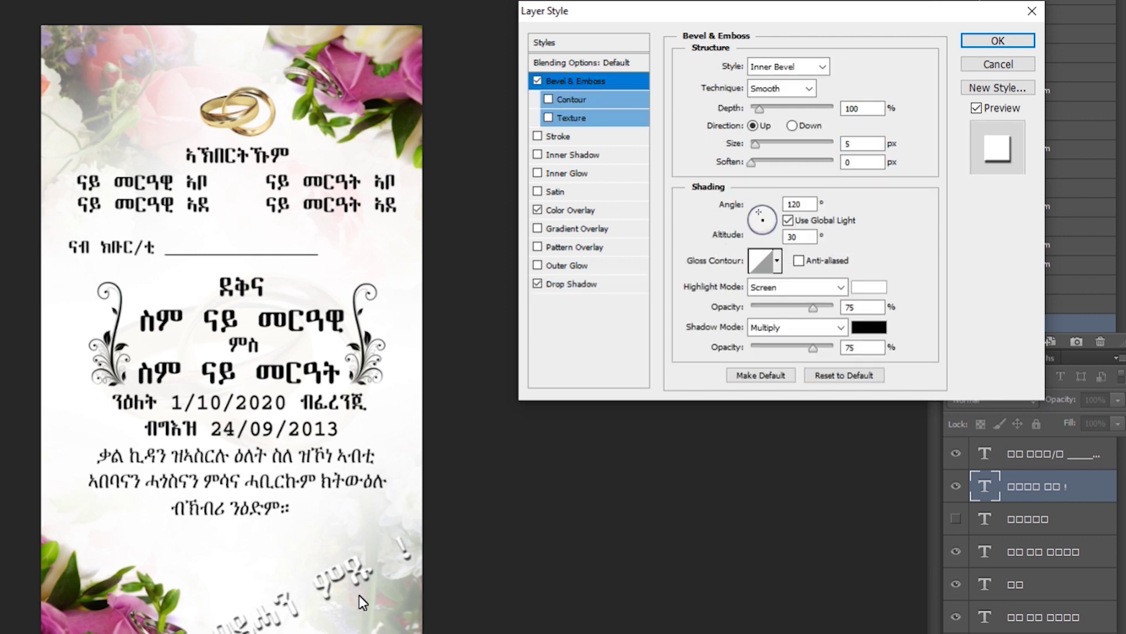
pyautogui.moveTo(763, 145)
pyautogui.mouseDown()
pyautogui.moveTo(779, 146)
pyautogui.moveTo(748, 142)
pyautogui.mouseUp()
pyautogui.scroll(2, 868, 146)
pyautogui.click(998, 41)
# - Examine the styled closing line up close and its effect on the whole card
pyautogui.scroll(4, 606, 488)
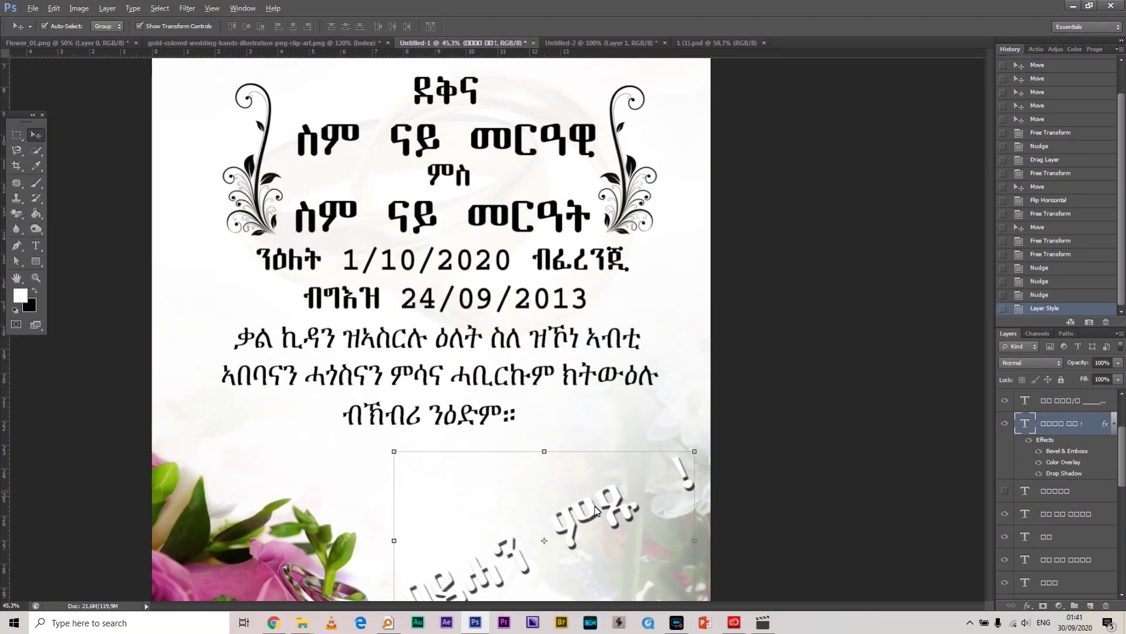
pyautogui.scroll(-1, 609, 515)
pyautogui.scroll(-3, 609, 515)
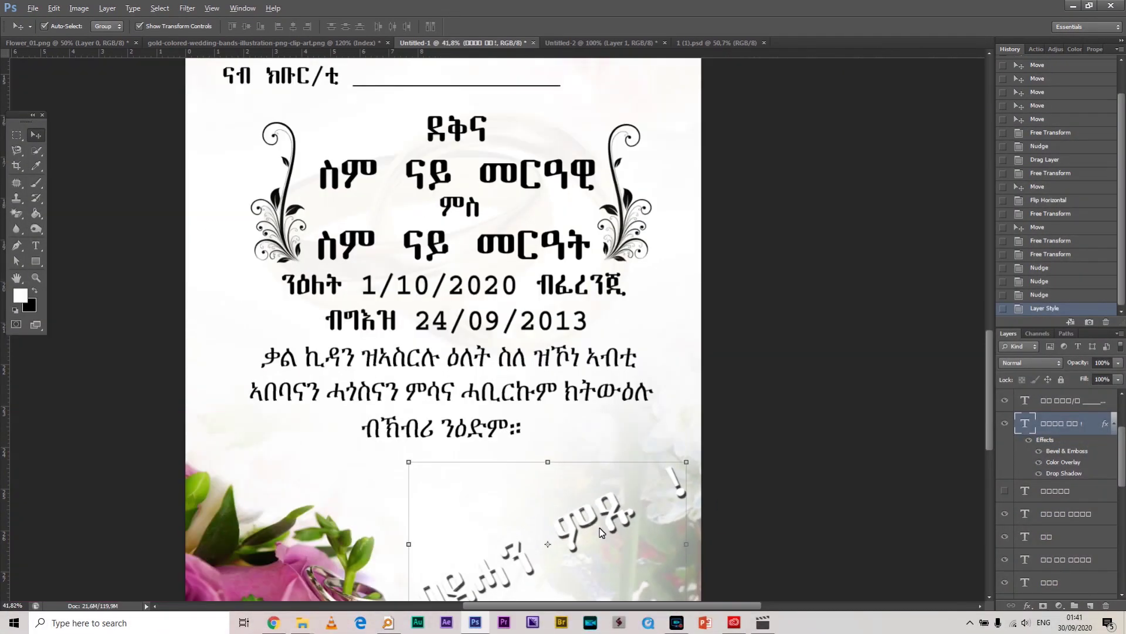
pyautogui.click(727, 475)
pyautogui.scroll(-2, 719, 475)
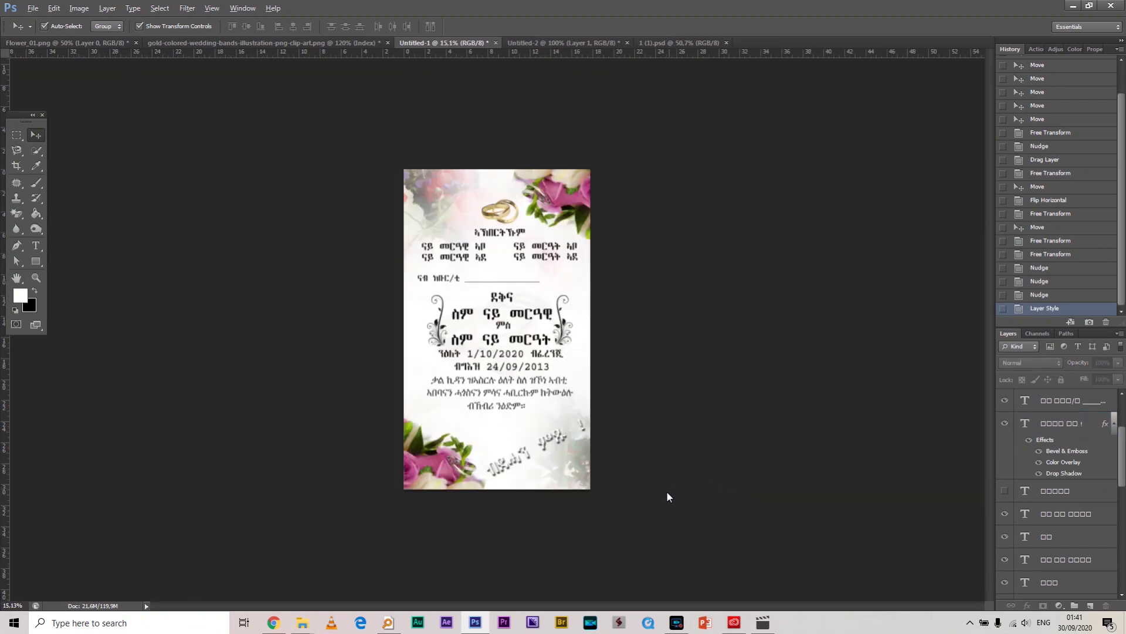
pyautogui.scroll(1, 589, 470)
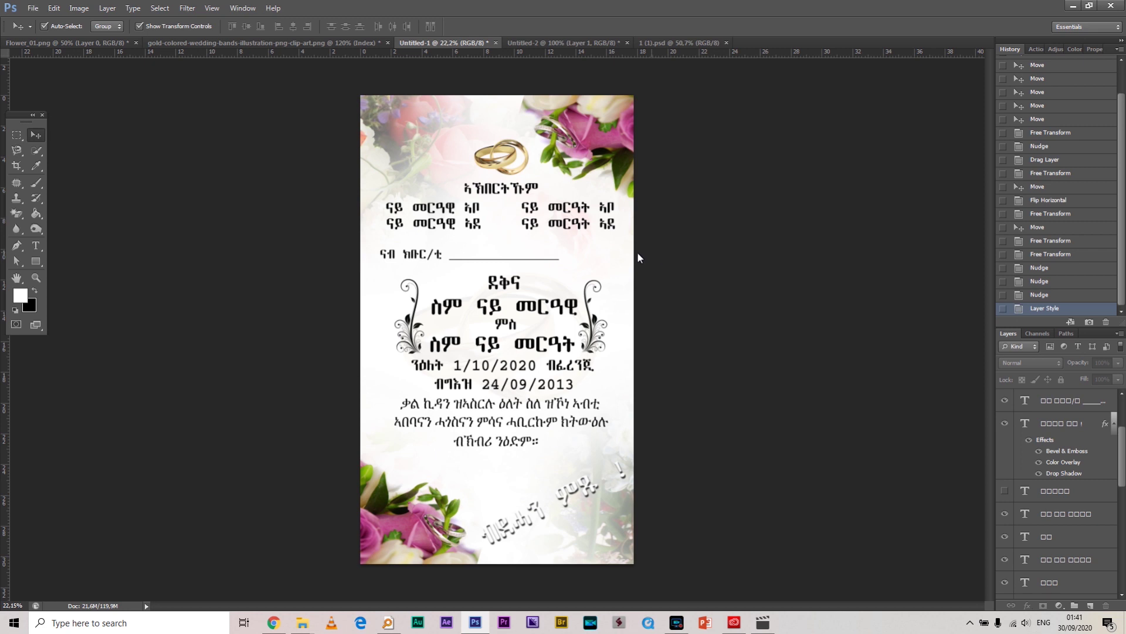
pyautogui.scroll(-1, 583, 297)
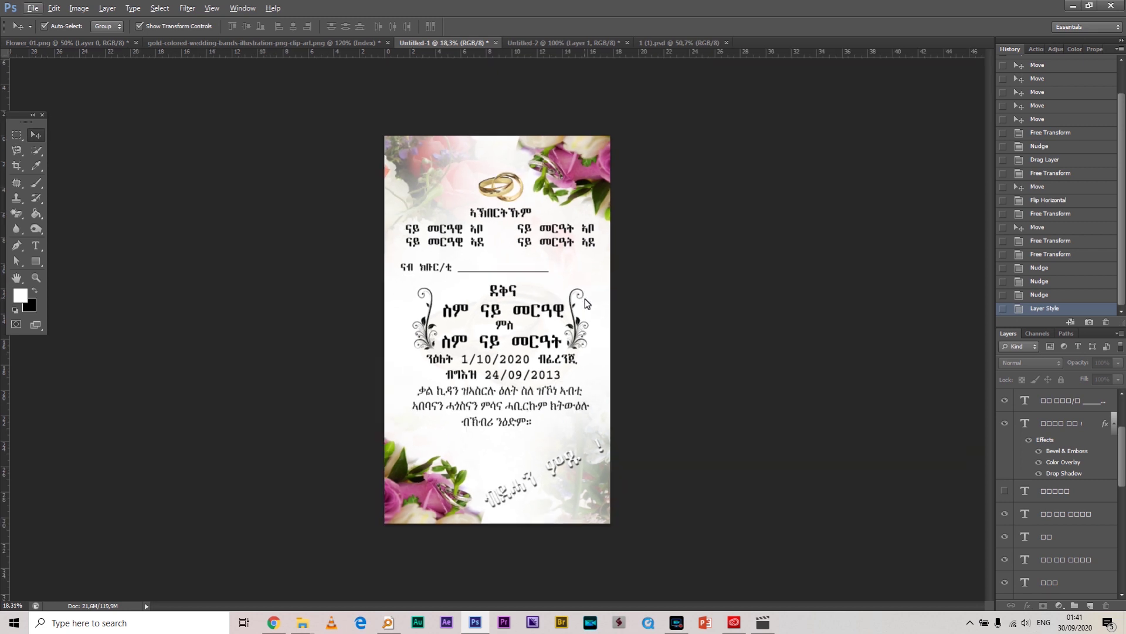
pyautogui.scroll(1, 611, 304)
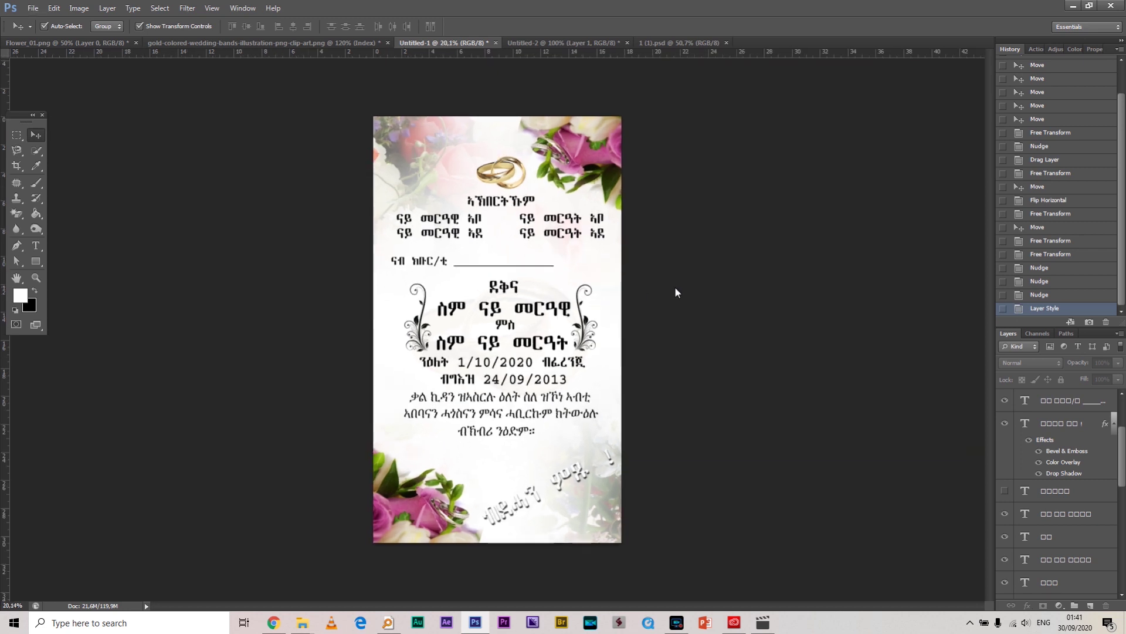
# - Set up the soft round Eraser on the white Layer 2 with 23% opacity and 52% flow
pyautogui.click(392, 362)
pyautogui.scroll(-2, 1053, 542)
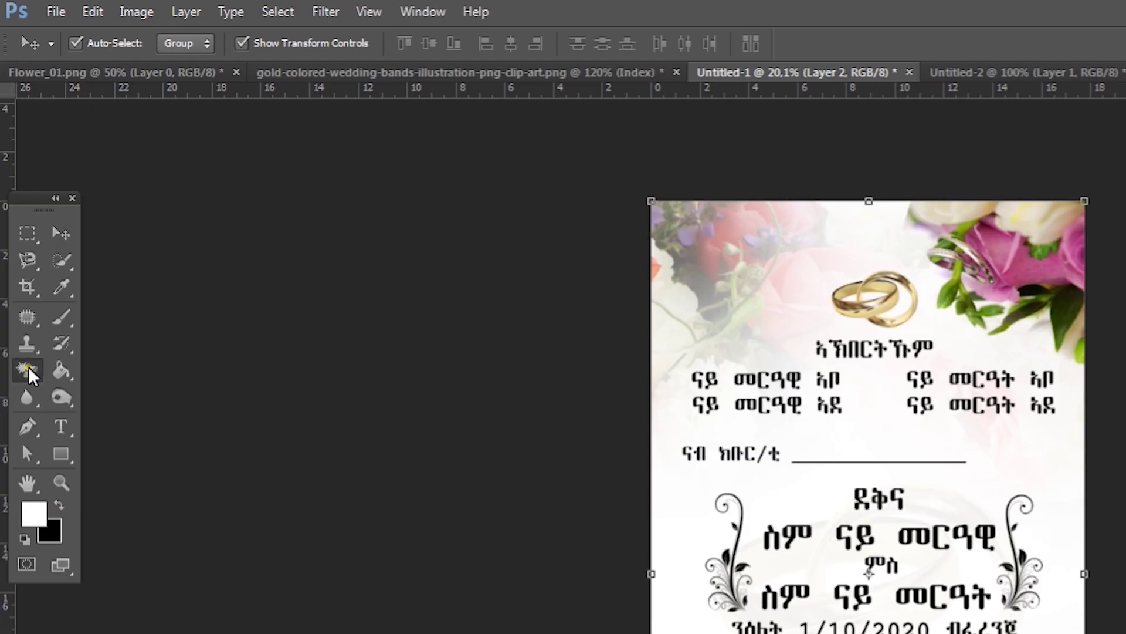
pyautogui.click(26, 368)
pyautogui.click(164, 368)
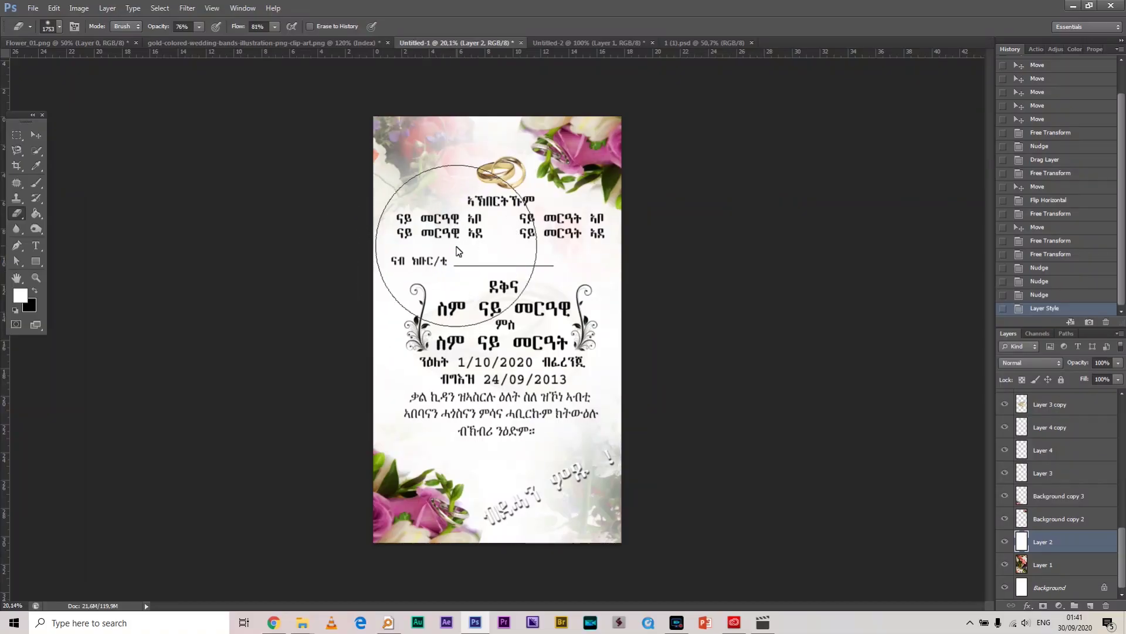
pyautogui.rightClick(795, 425)
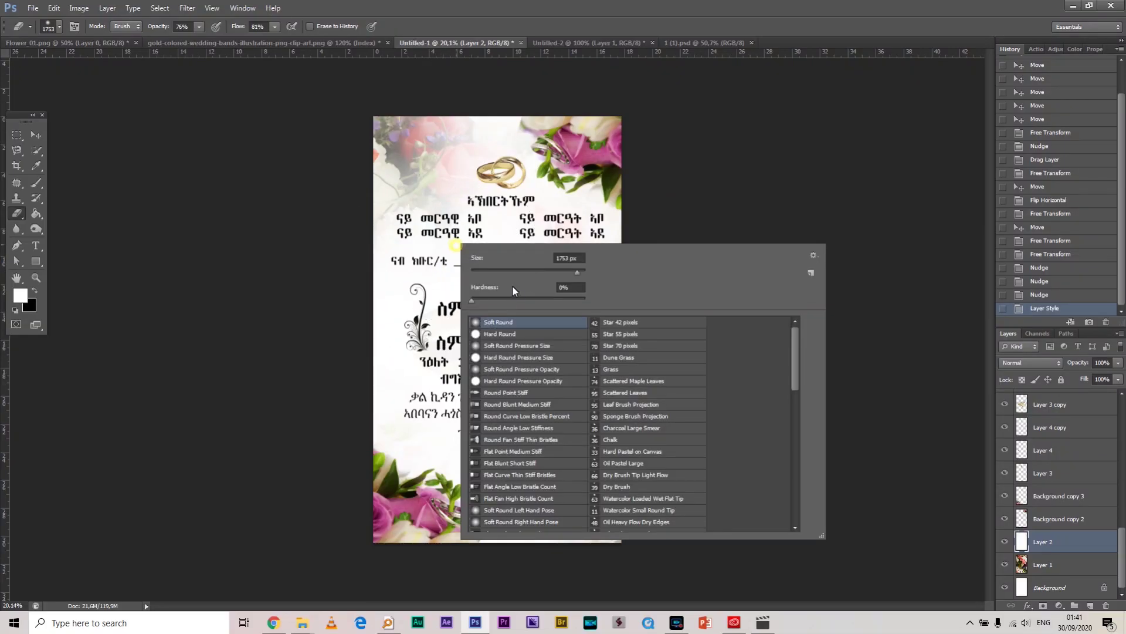
pyautogui.moveTo(160, 28); pyautogui.dragTo(142, 31)
pyautogui.moveTo(244, 29); pyautogui.dragTo(226, 28)
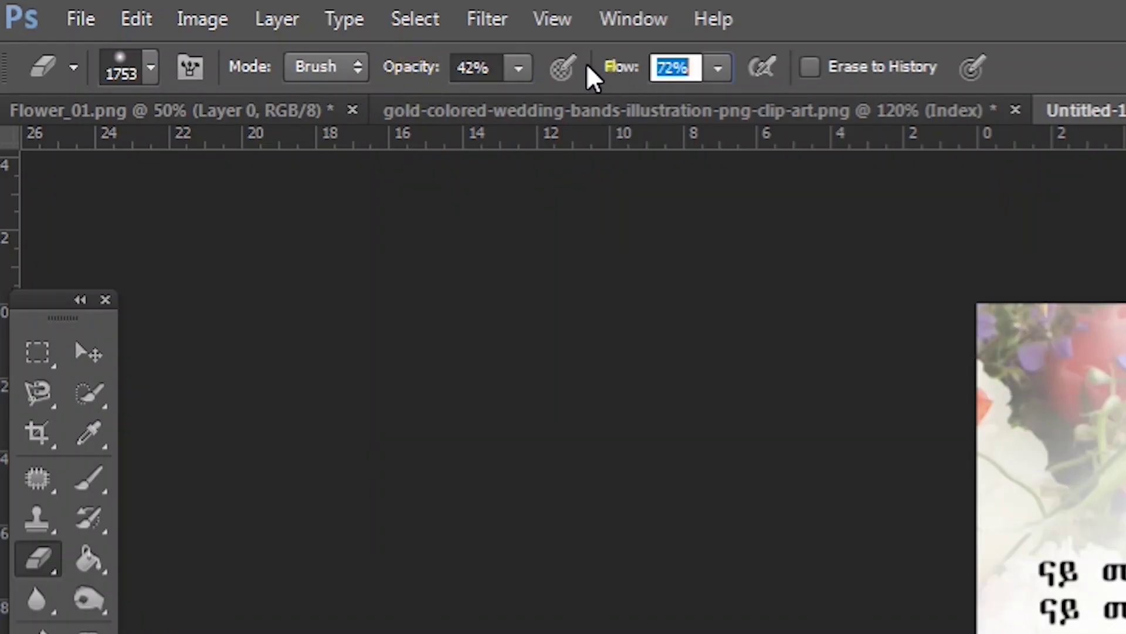
pyautogui.moveTo(587, 65); pyautogui.dragTo(535, 111)
pyautogui.moveTo(418, 69); pyautogui.dragTo(381, 66)
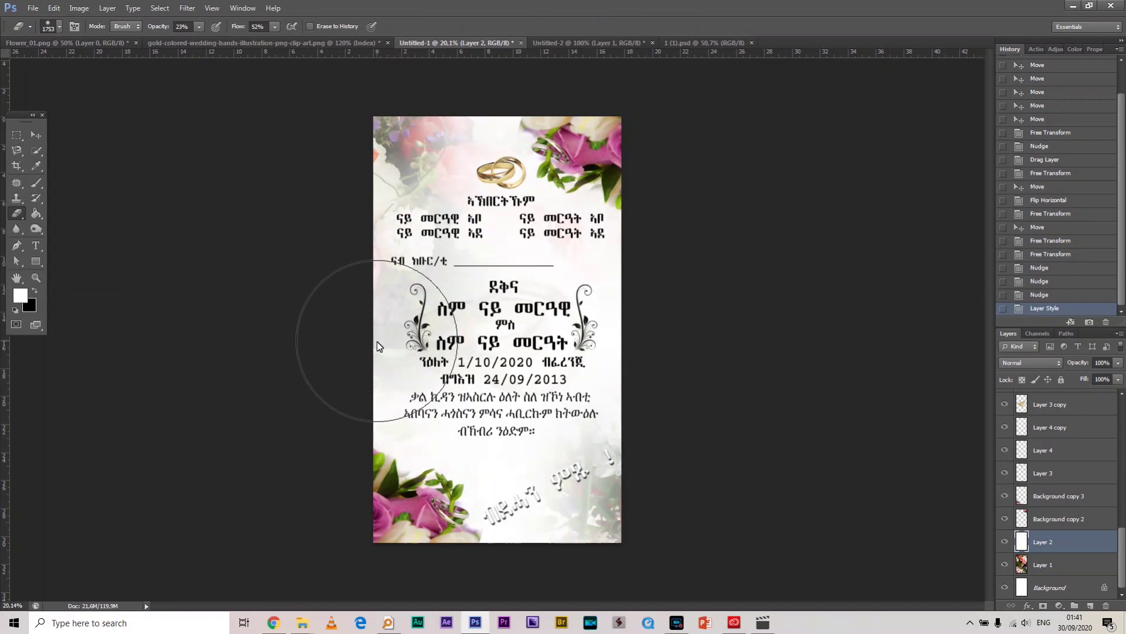
# - Lightly erase the white Layer 2 along the card's sides and lower area to reveal more of the background flowers
pyautogui.click(378, 347)
pyautogui.click(349, 394)
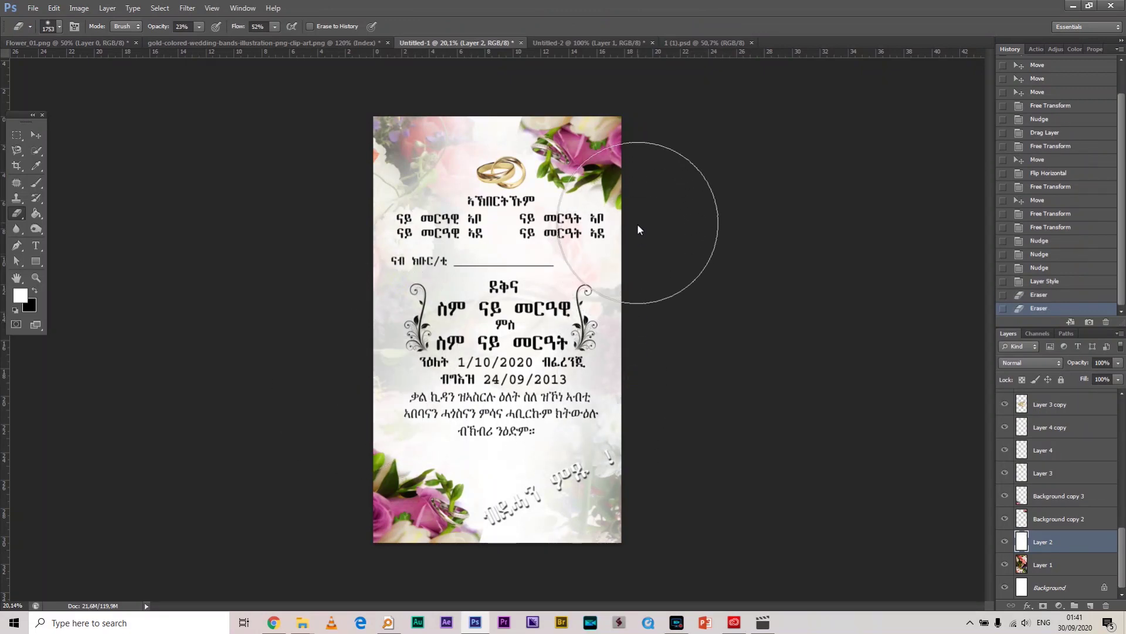
pyautogui.click(574, 496)
pyautogui.click(487, 508)
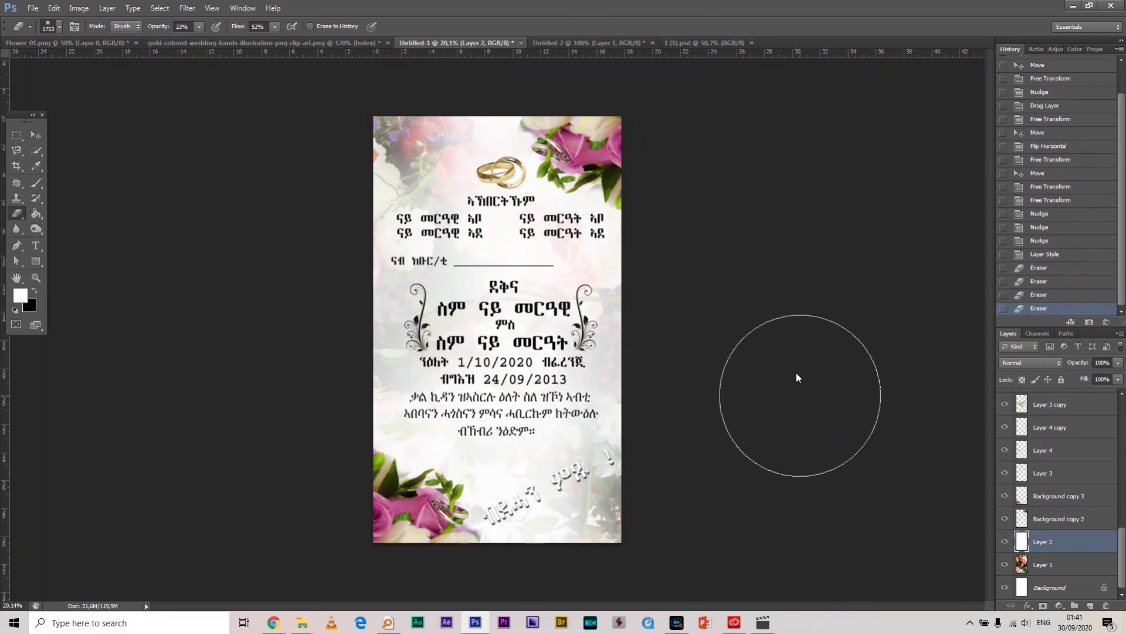
pyautogui.scroll(-1, 796, 373)
pyautogui.scroll(3, 795, 378)
pyautogui.scroll(-1, 795, 379)
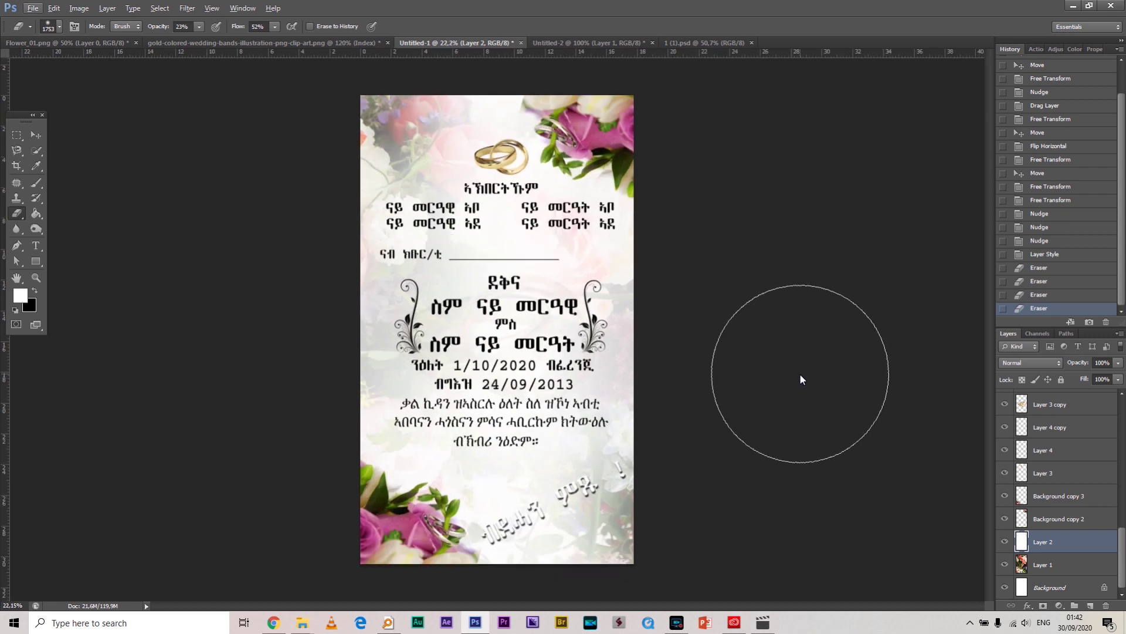
pyautogui.click(37, 134)
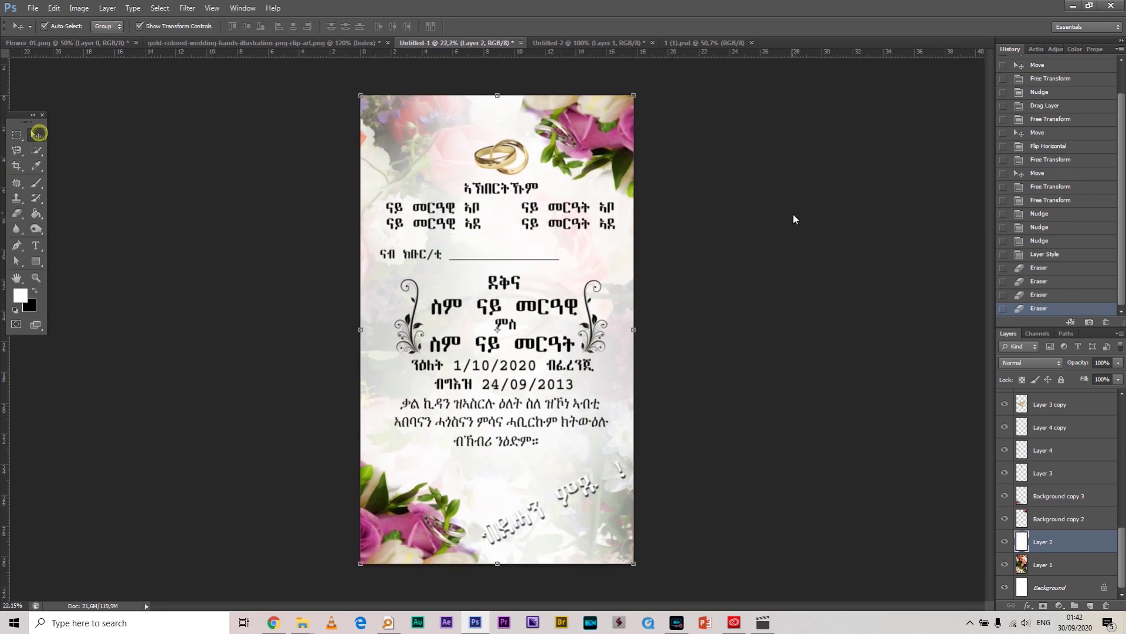